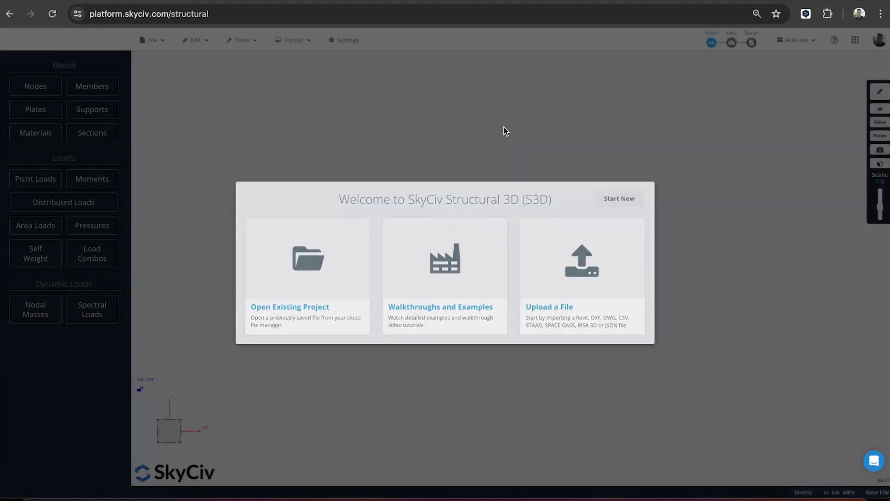
# Start a blank structural model and create a node at the origin (0, 0, 0)
pyautogui.click(503, 128)
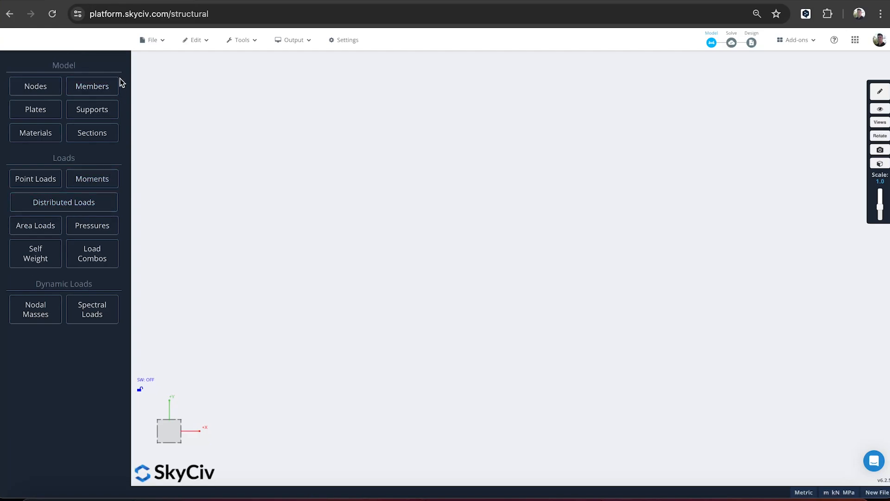
pyautogui.click(175, 40)
pyautogui.moveTo(739, 47)
pyautogui.click(33, 87)
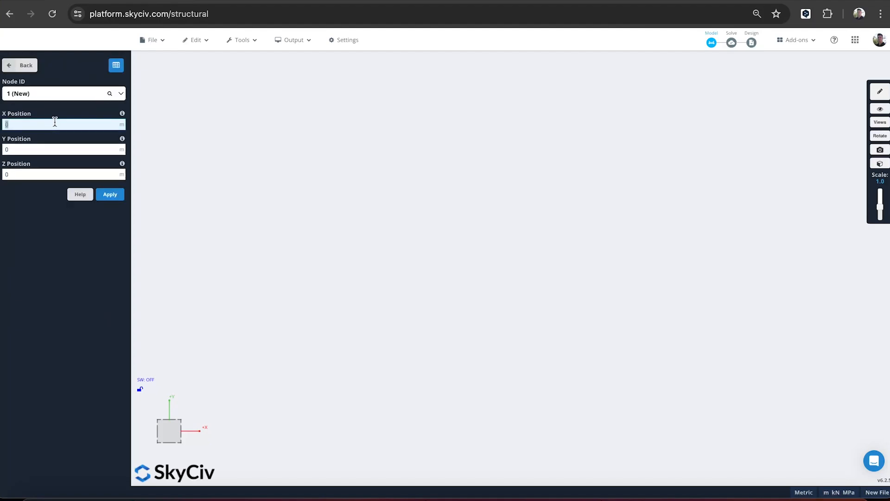
pyautogui.press('Return')
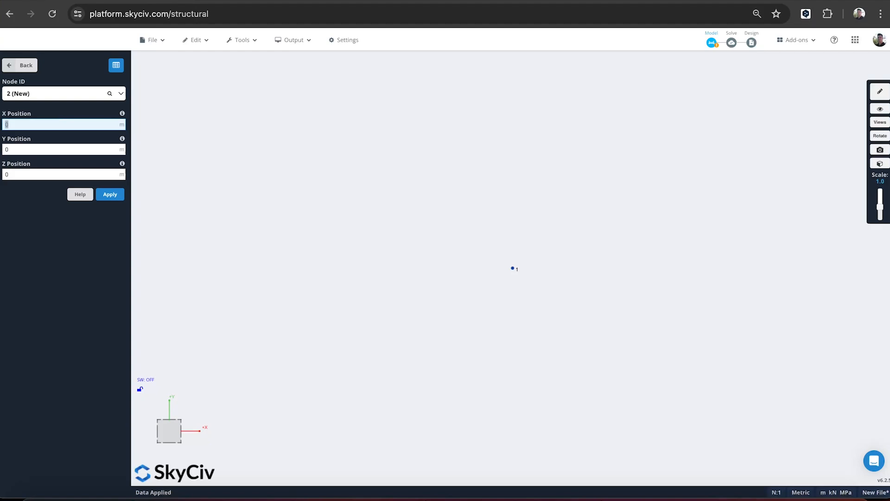
# Add a second node above the origin with Y position 10 m and X and Z at 0
pyautogui.press('Tab')
pyautogui.write('10')
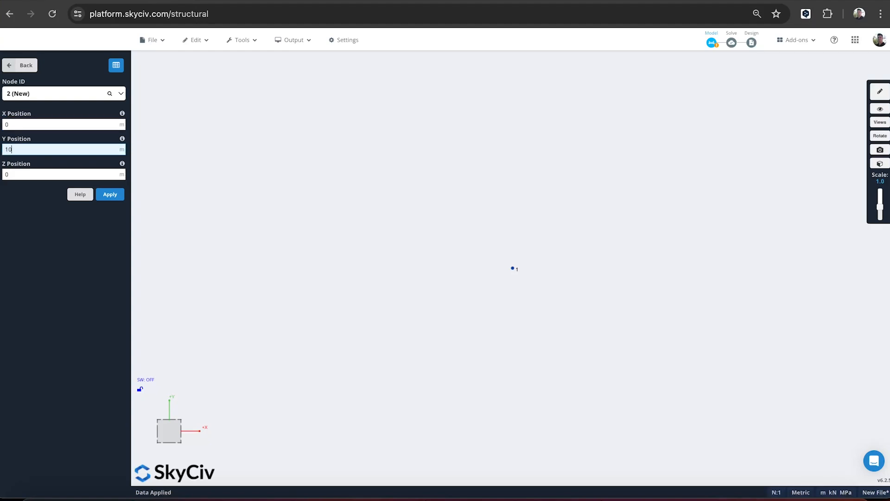
pyautogui.press('Return')
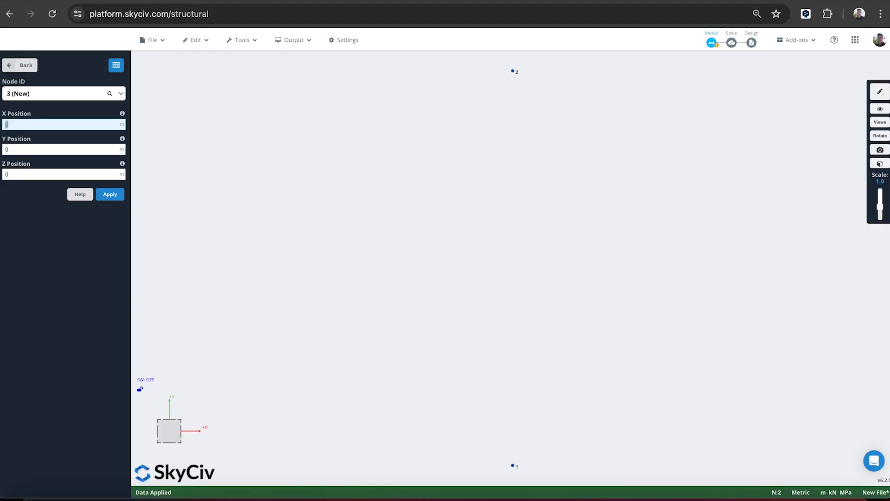
# Change the project's unit system to Imperial, converting the existing structure data, and dismiss the conversion notice
pyautogui.scroll(-3, 418, 175)
pyautogui.moveTo(414, 174); pyautogui.dragTo(359, 189, button='right')
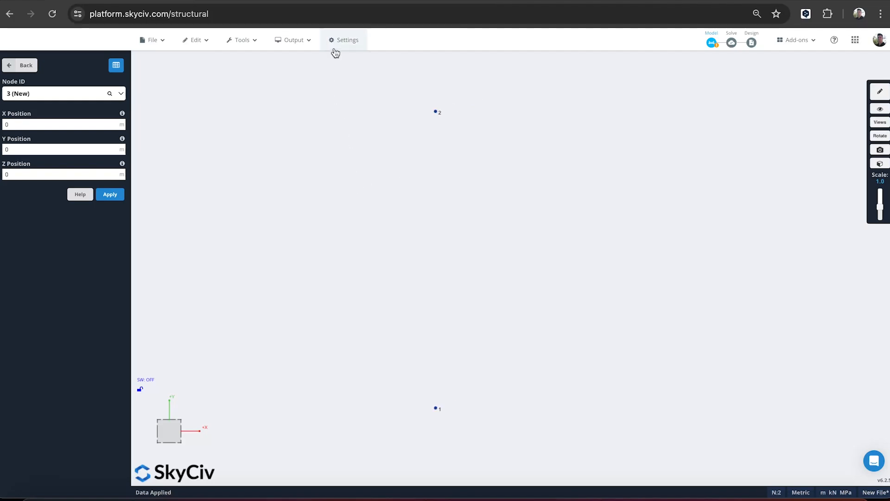
pyautogui.click(335, 50)
pyautogui.click(352, 209)
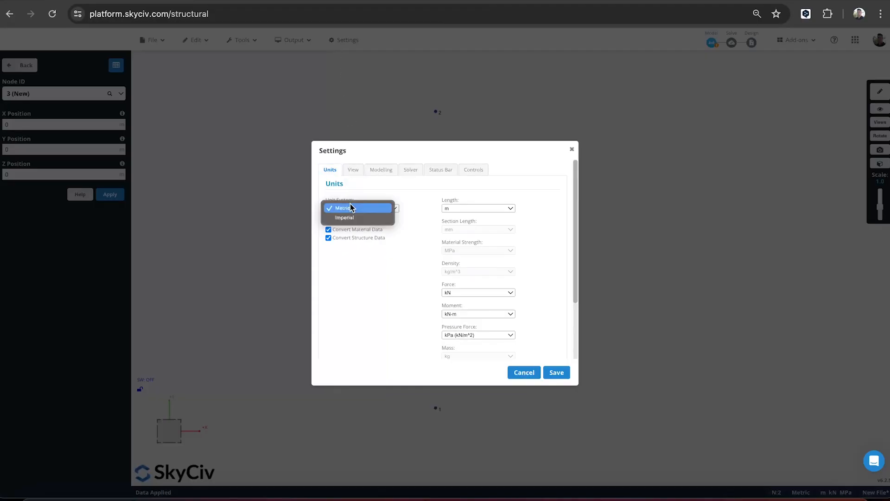
pyautogui.click(351, 218)
pyautogui.click(558, 372)
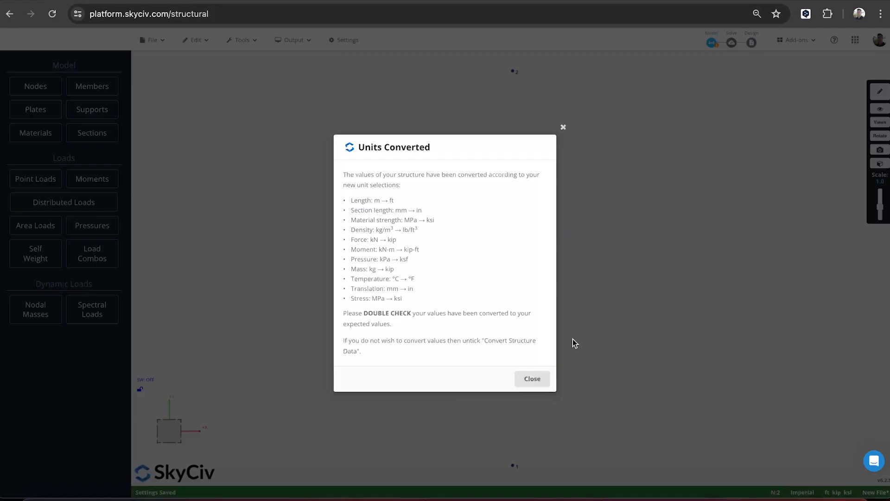
pyautogui.click(529, 378)
# Inspect the upper node's coordinates in feet
pyautogui.scroll(-2, 606, 225)
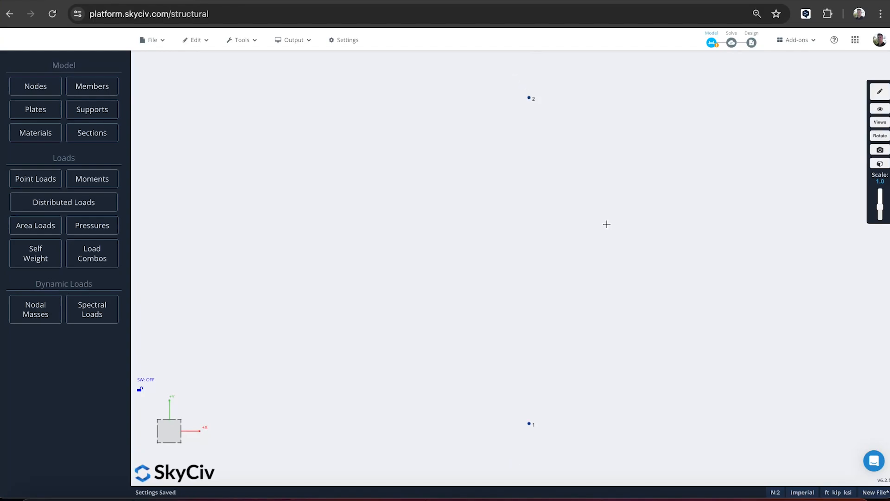
pyautogui.moveTo(607, 225); pyautogui.dragTo(500, 274, button='right')
pyautogui.click(423, 144)
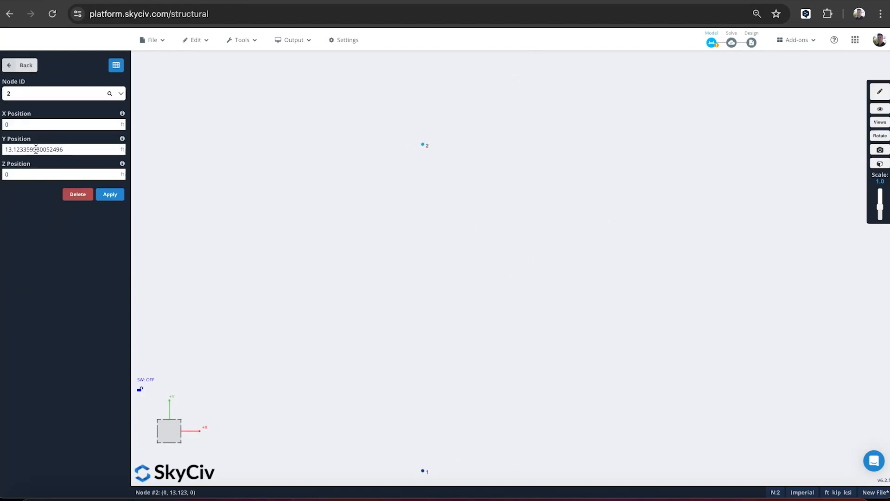
pyautogui.click(19, 65)
# Draw a vertical member from node 1 at the origin up to node 2
pyautogui.scroll(-2, 383, 198)
pyautogui.moveTo(544, 213); pyautogui.dragTo(532, 185, button='right')
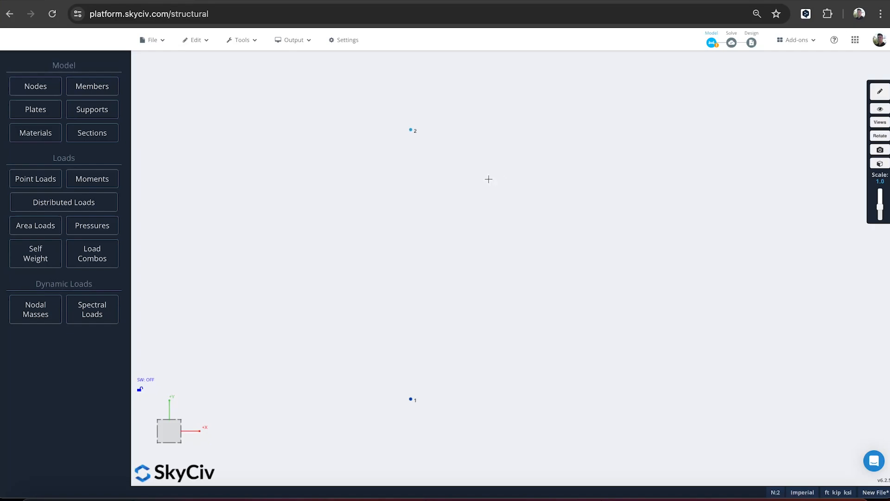
pyautogui.click(43, 89)
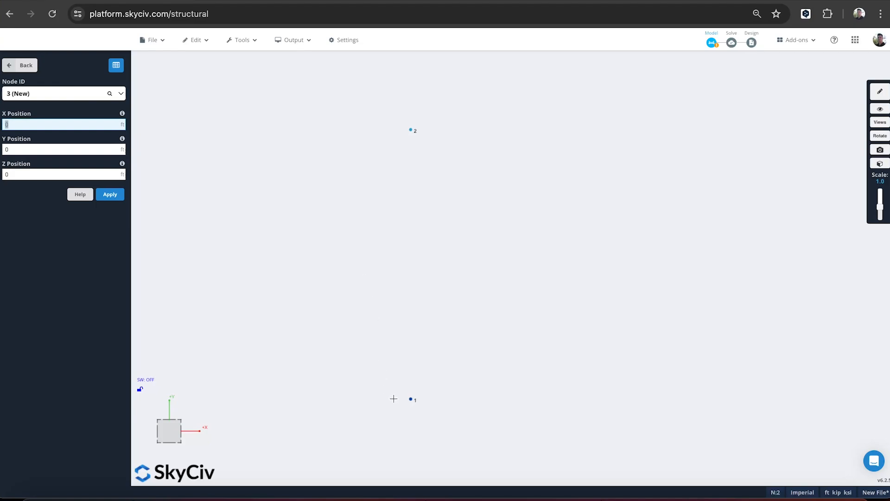
pyautogui.moveTo(411, 399); pyautogui.dragTo(408, 130)
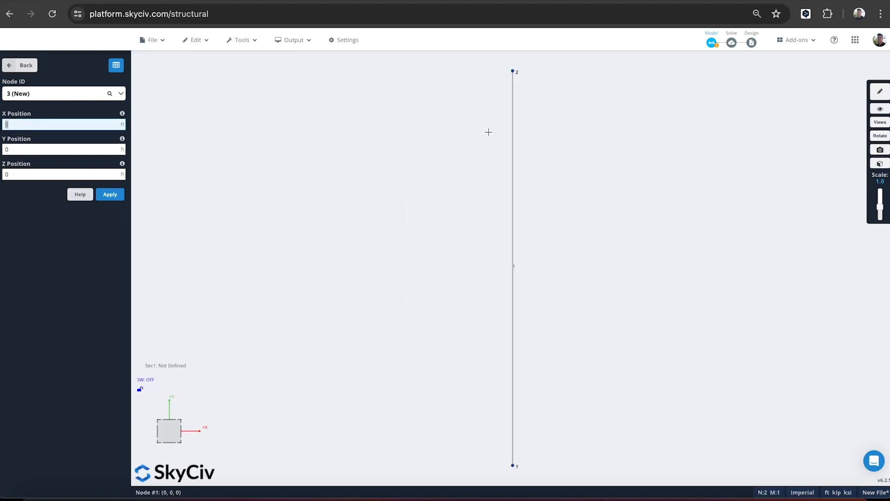
# With the pen tool, draw a 15 ft beam along X from node 2 and a column about 13.12 ft long down from its end
pyautogui.moveTo(572, 140); pyautogui.dragTo(564, 157)
pyautogui.scroll(-3, 565, 156)
pyautogui.moveTo(634, 182); pyautogui.dragTo(457, 210, button='right')
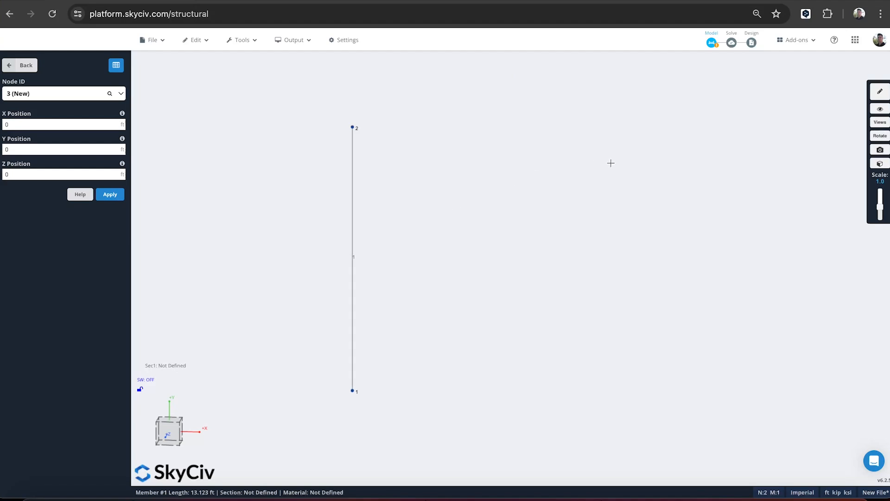
pyautogui.moveTo(879, 93)
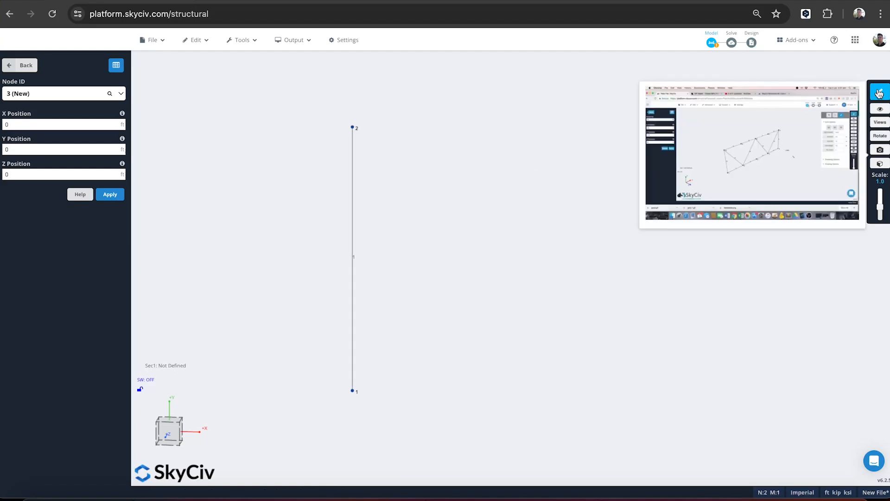
pyautogui.click(880, 93)
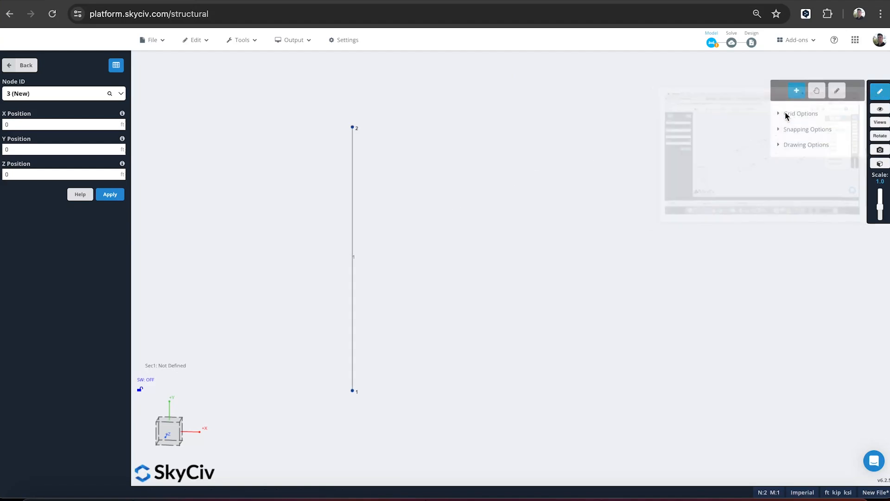
pyautogui.click(838, 90)
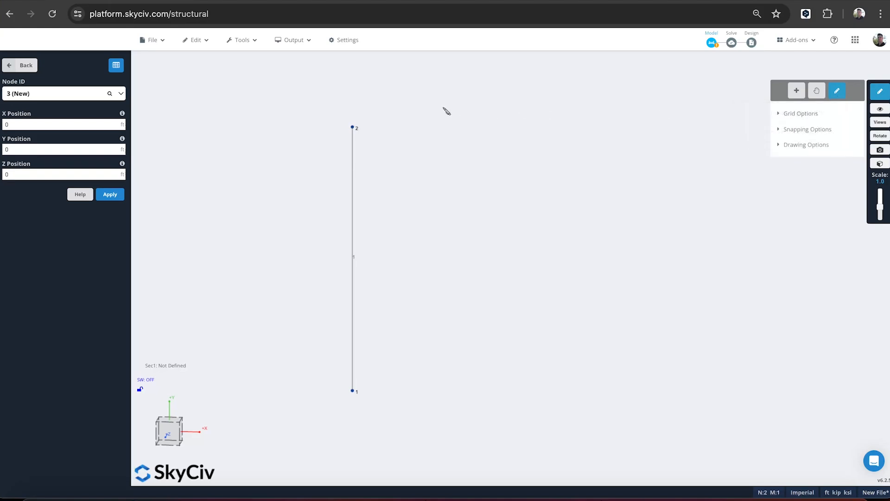
pyautogui.click(353, 127)
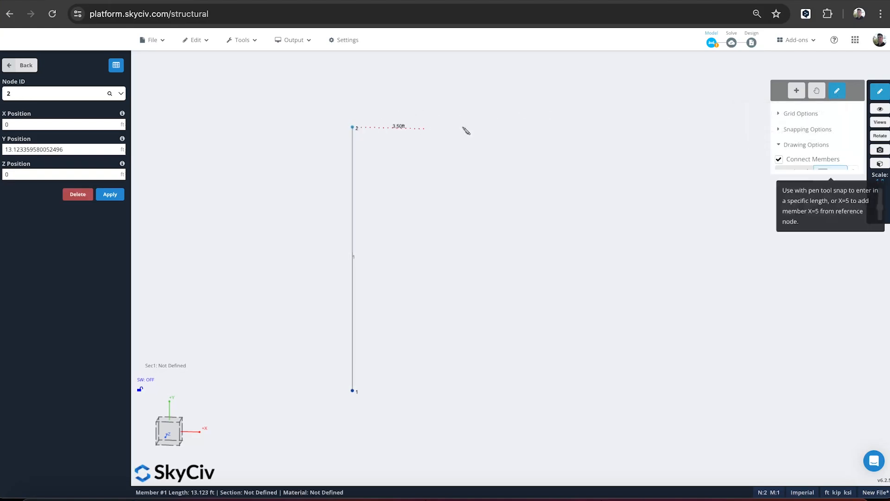
pyautogui.click(662, 141)
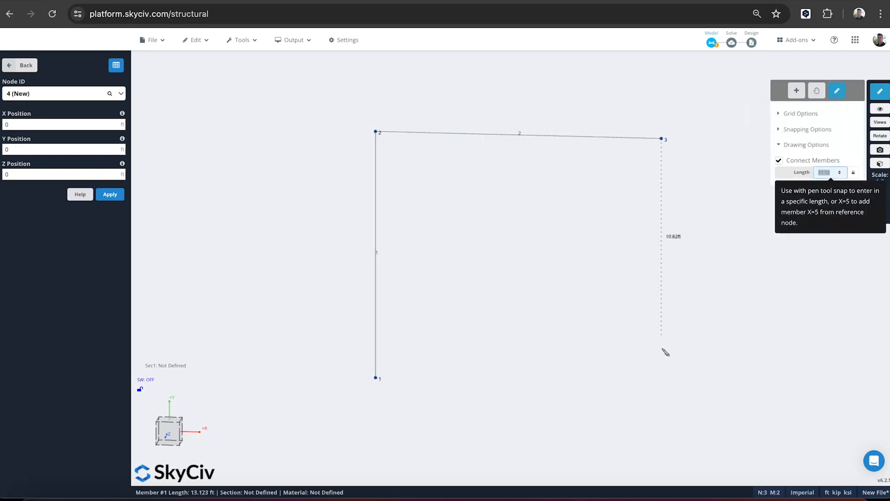
pyautogui.click(666, 392)
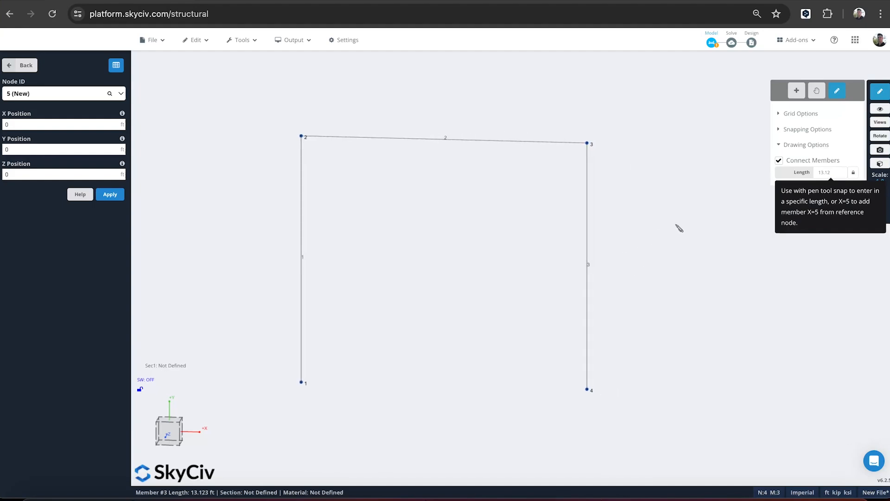
# Draw an 18.5 ft beam from node 2 in the negative Z direction and a column down from its far end to base level
pyautogui.moveTo(676, 225); pyautogui.dragTo(593, 238)
pyautogui.scroll(-3, 653, 192)
pyautogui.moveTo(652, 191); pyautogui.dragTo(456, 259, button='right')
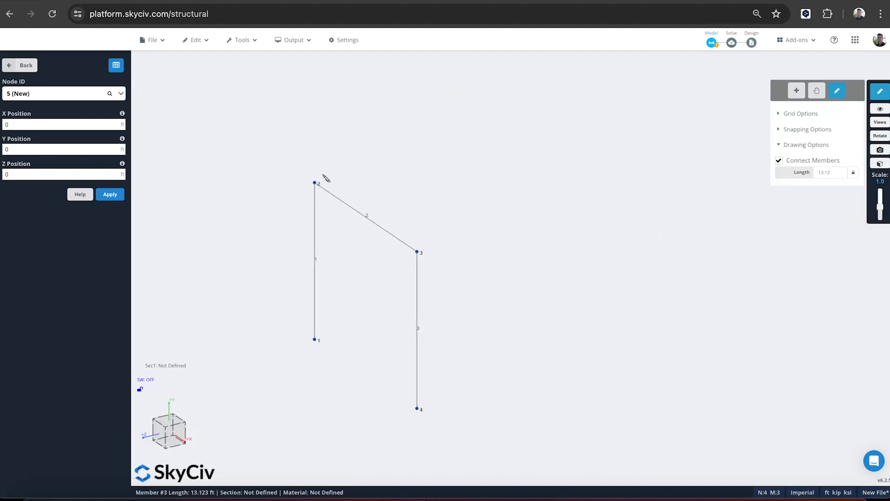
pyautogui.click(315, 182)
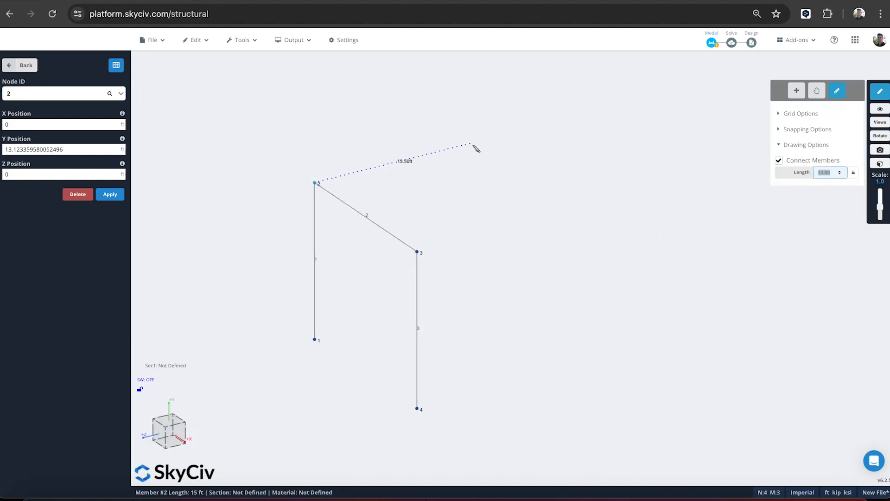
pyautogui.click(527, 136)
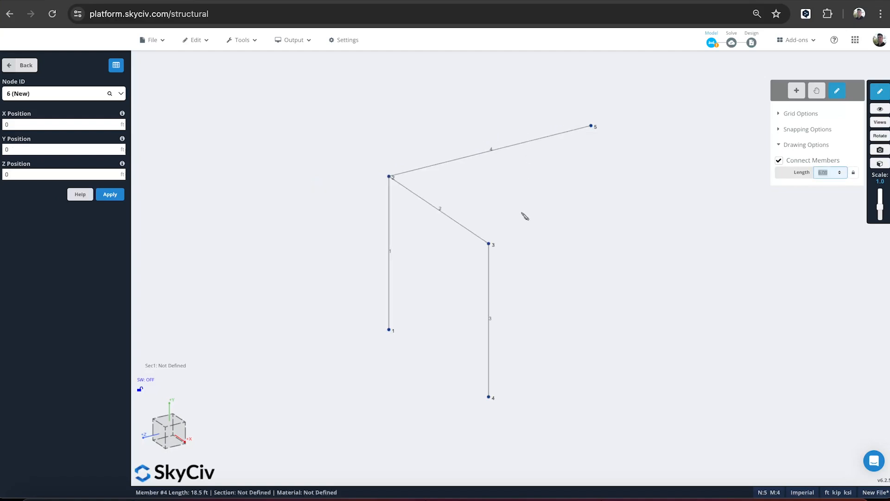
pyautogui.click(592, 279)
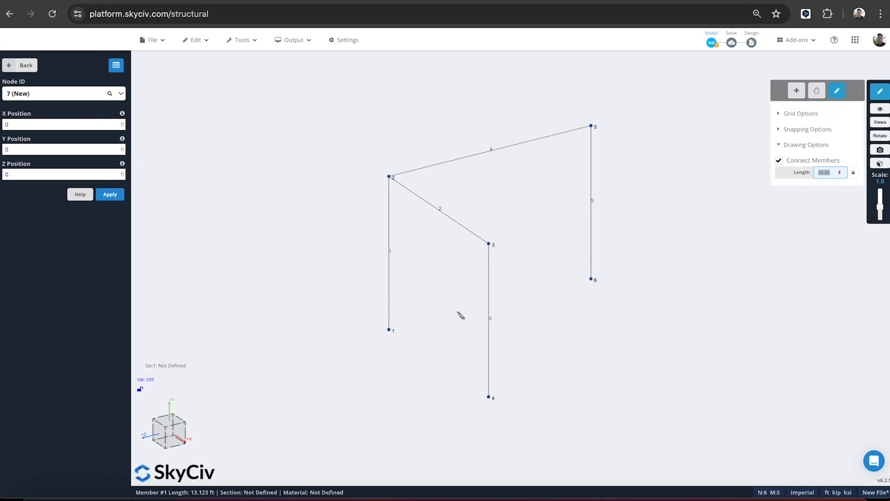
# Draw a 15 ft beam along X from node 5 and a column about 13.12 ft long down from its end
pyautogui.click(596, 127)
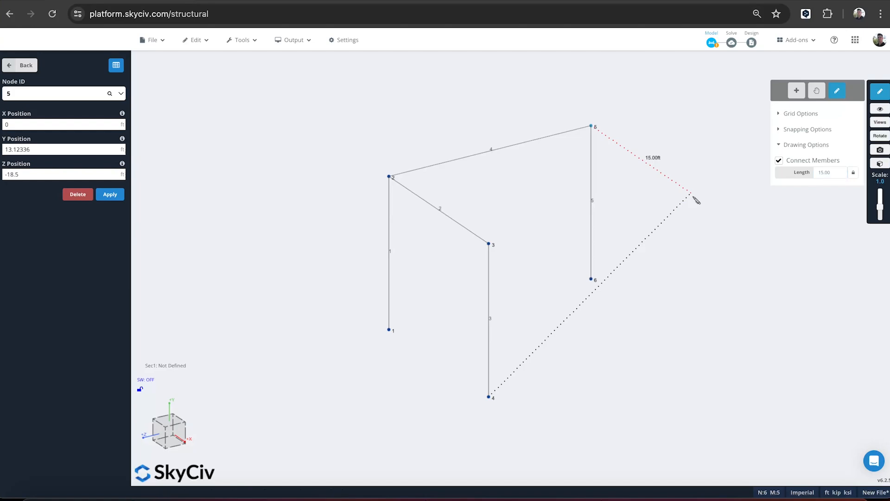
pyautogui.click(693, 195)
pyautogui.click(691, 346)
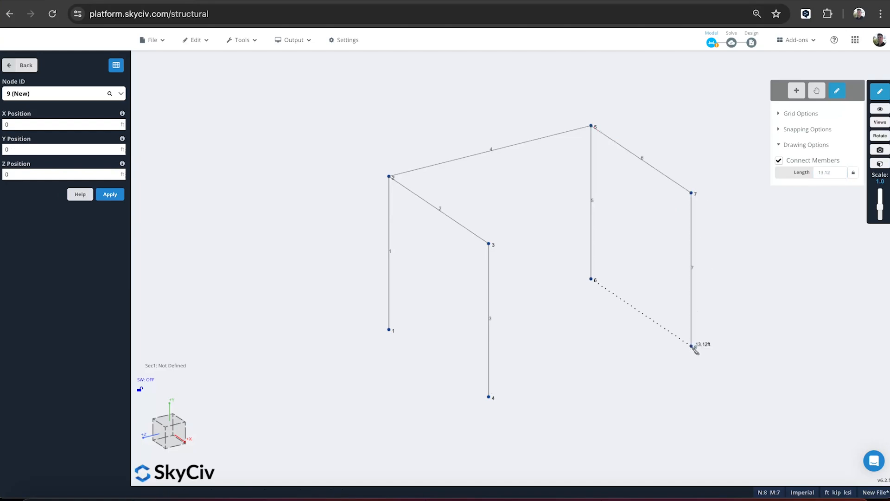
# Close the roof rectangle with an 18.5 ft beam from node 7 to node 3, and leave the pen tool
pyautogui.click(693, 195)
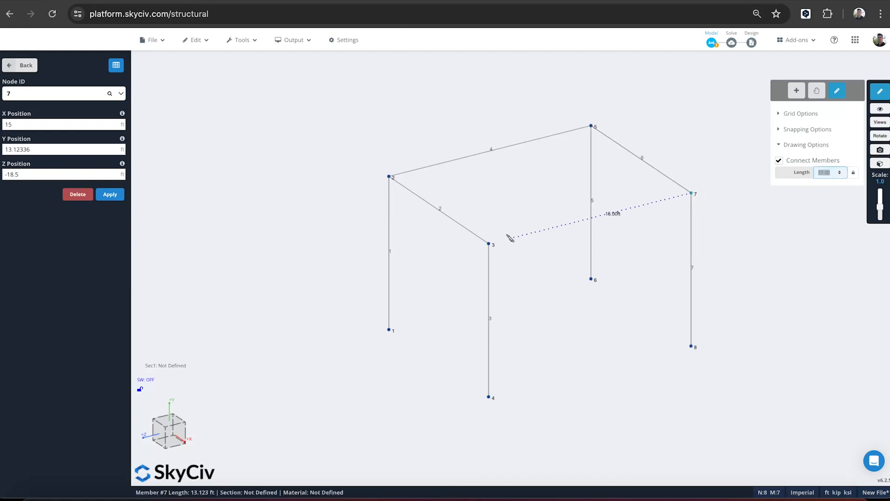
pyautogui.click(490, 244)
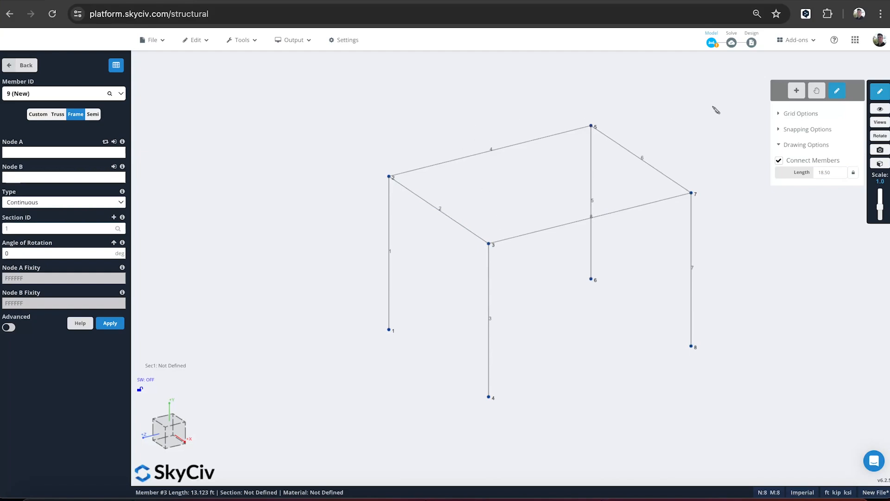
pyautogui.click(797, 91)
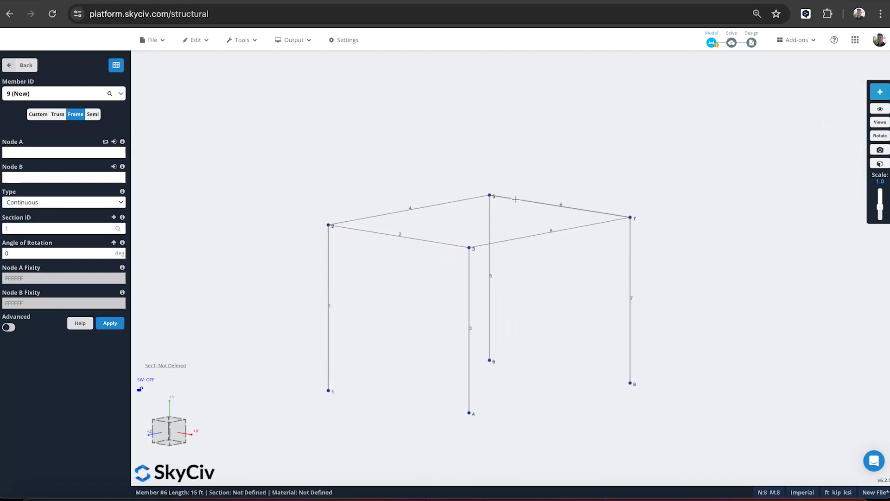
pyautogui.moveTo(421, 125)
pyautogui.mouseDown()
pyautogui.moveTo(372, 127)
pyautogui.moveTo(410, 134)
pyautogui.mouseUp()
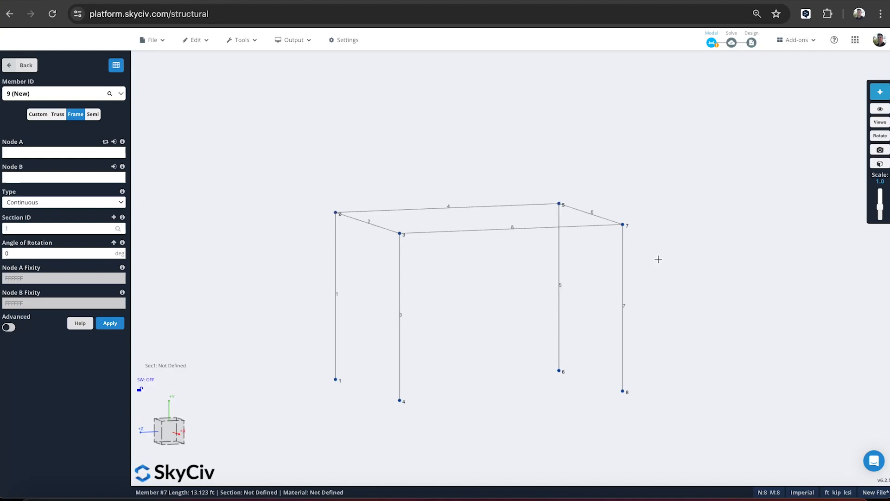
pyautogui.moveTo(688, 259); pyautogui.dragTo(558, 209)
pyautogui.moveTo(543, 205); pyautogui.dragTo(292, 169)
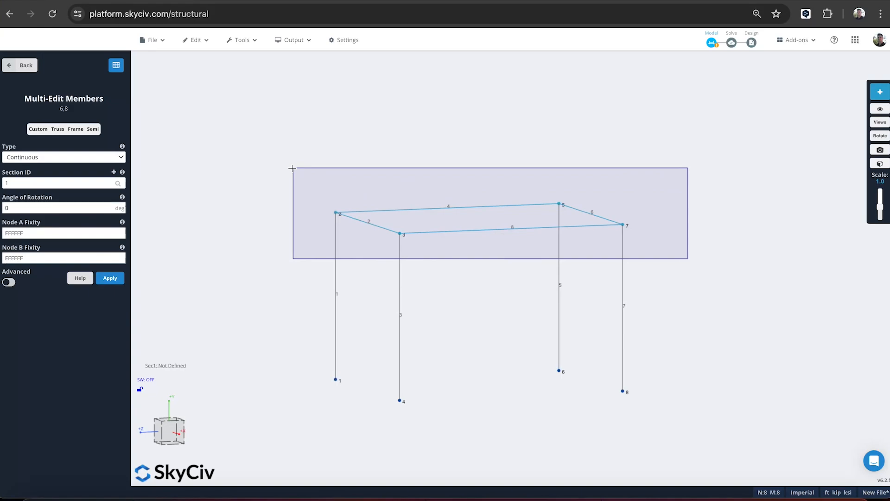
pyautogui.moveTo(292, 169); pyautogui.dragTo(293, 168)
pyautogui.press('Escape')
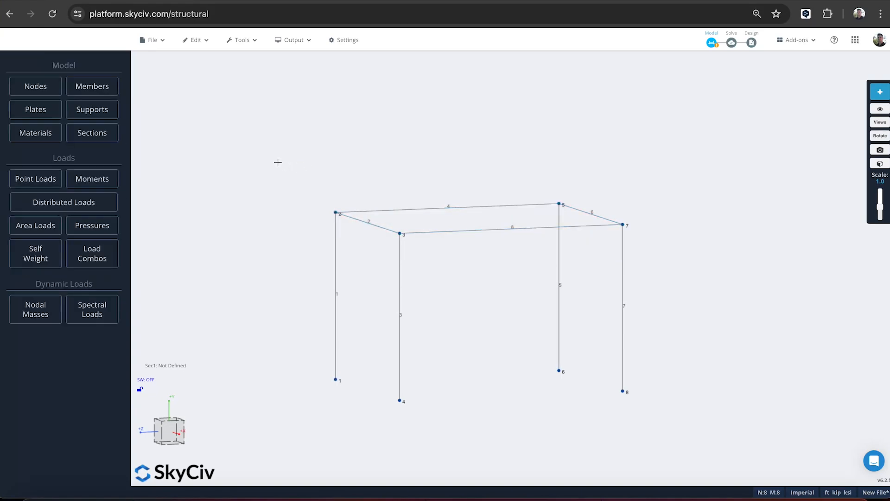
# Assign section ID 2 to the two 15 ft roof beams, members 2 and 6, and confirm the multi-edit
pyautogui.moveTo(280, 182); pyautogui.dragTo(356, 178, button='middle')
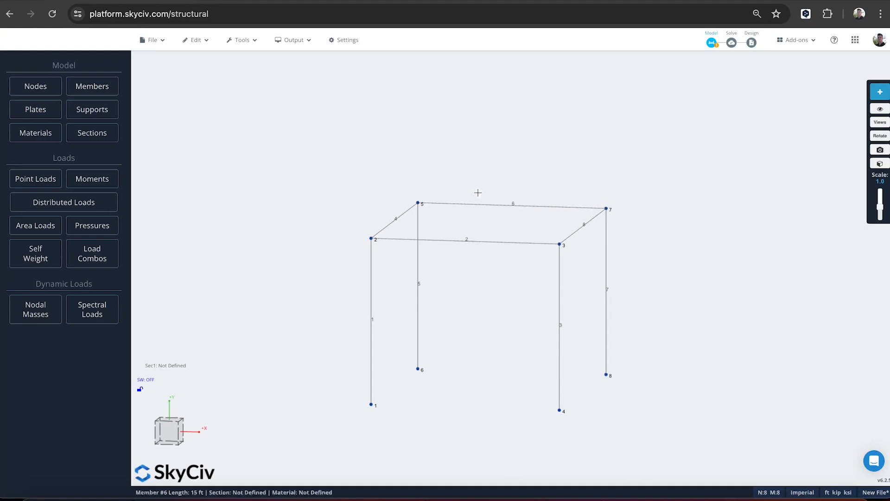
pyautogui.moveTo(466, 169); pyautogui.dragTo(510, 274)
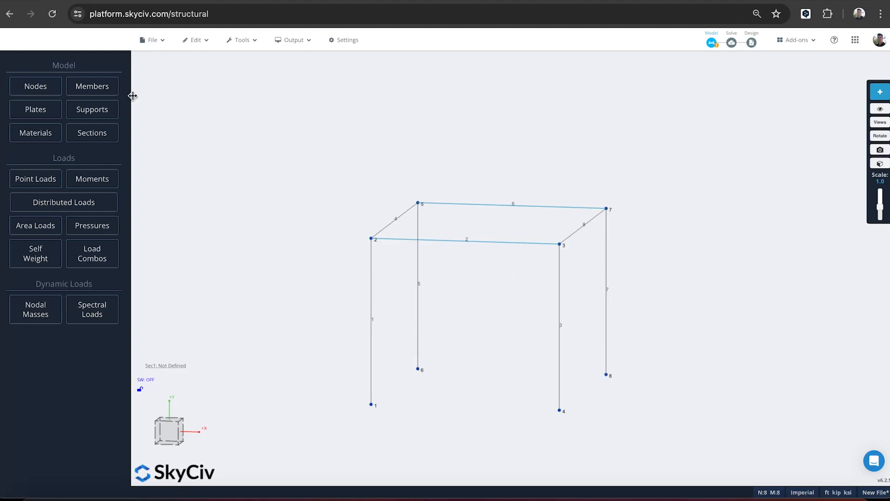
pyautogui.click(111, 85)
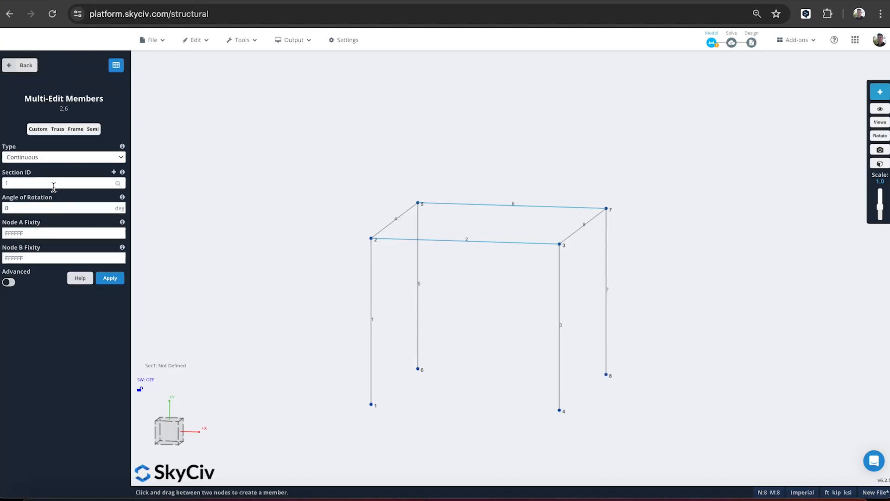
pyautogui.click(36, 185)
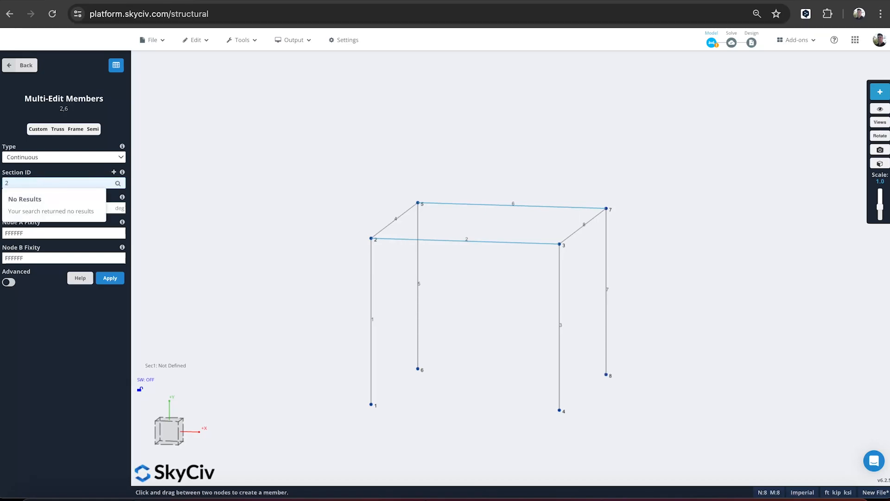
pyautogui.write('2')
pyautogui.press('Return')
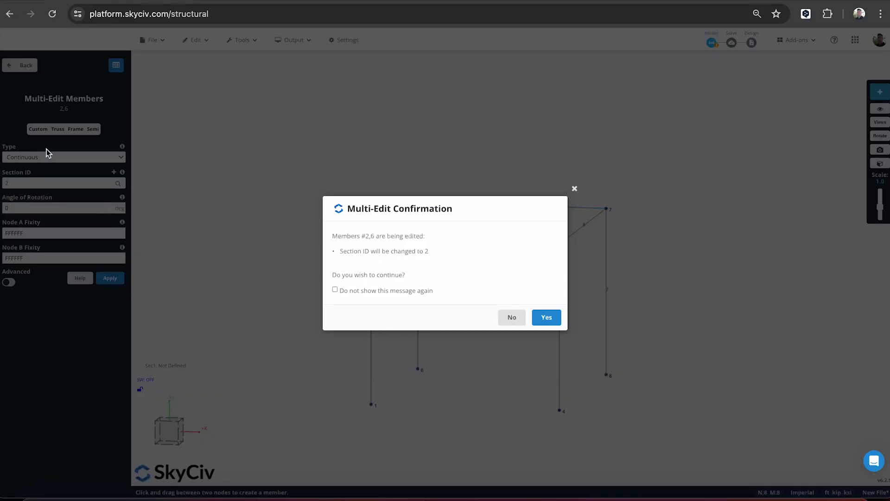
pyautogui.click(547, 318)
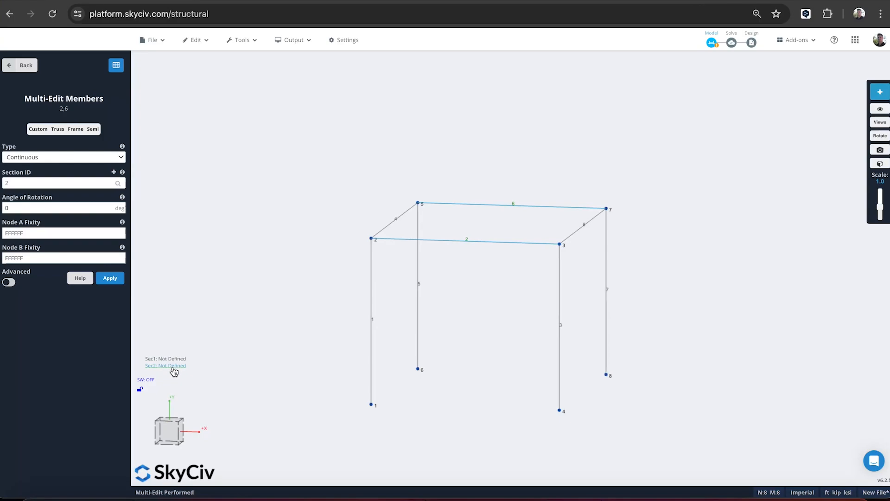
pyautogui.click(192, 348)
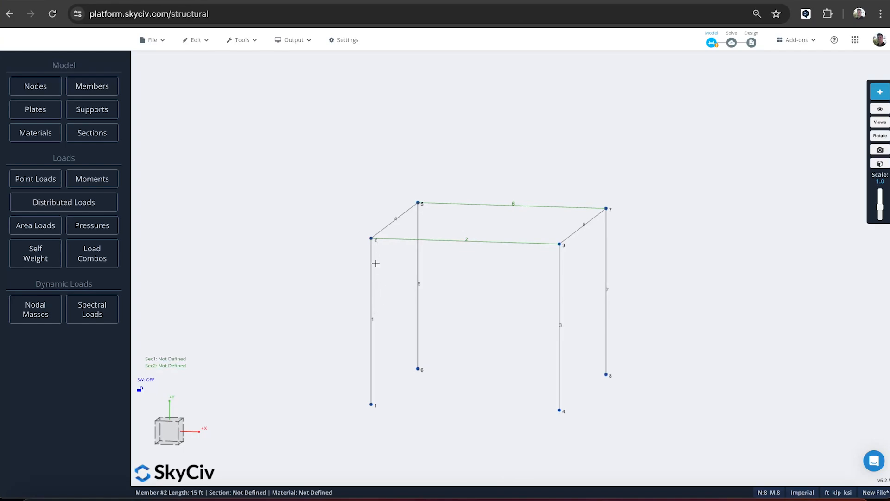
# Assign section ID 2 to the two 18.5 ft roof beams, members 4 and 8, and confirm the multi-edit
pyautogui.moveTo(585, 134); pyautogui.dragTo(502, 218)
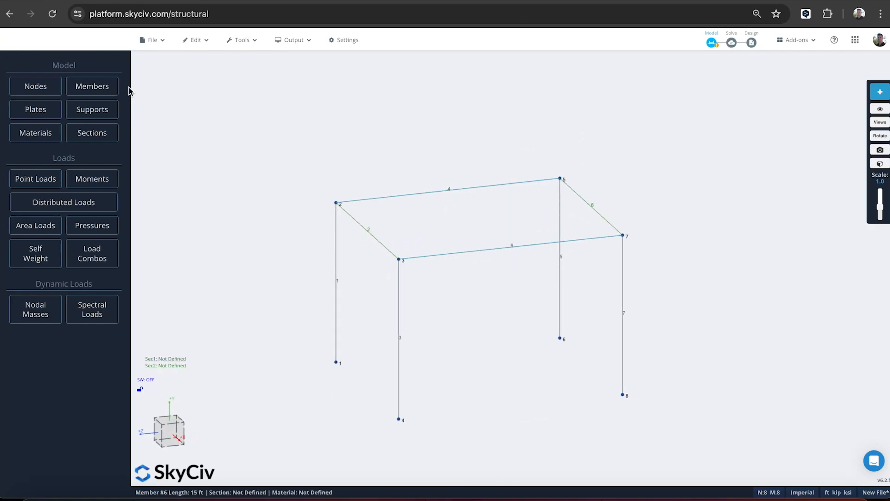
pyautogui.click(100, 91)
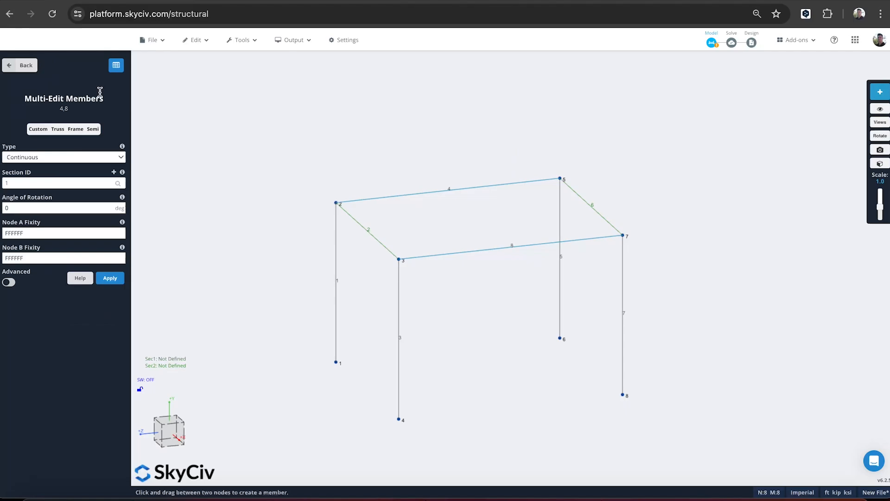
pyautogui.doubleClick(42, 183)
pyautogui.write('2')
pyautogui.press('Return')
pyautogui.click(546, 317)
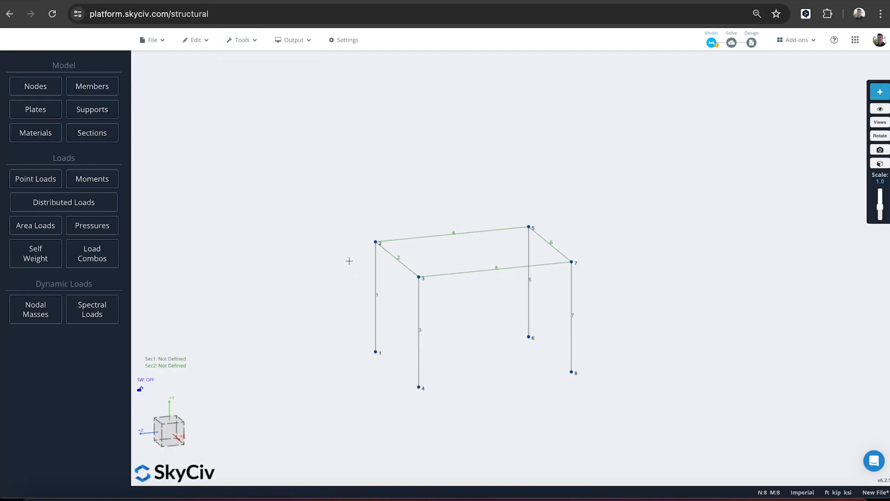
# Copy the whole frame with node 1 as reference and paste it at node 2 and at node 10 to stack two more storeys
pyautogui.moveTo(350, 262); pyautogui.dragTo(328, 254)
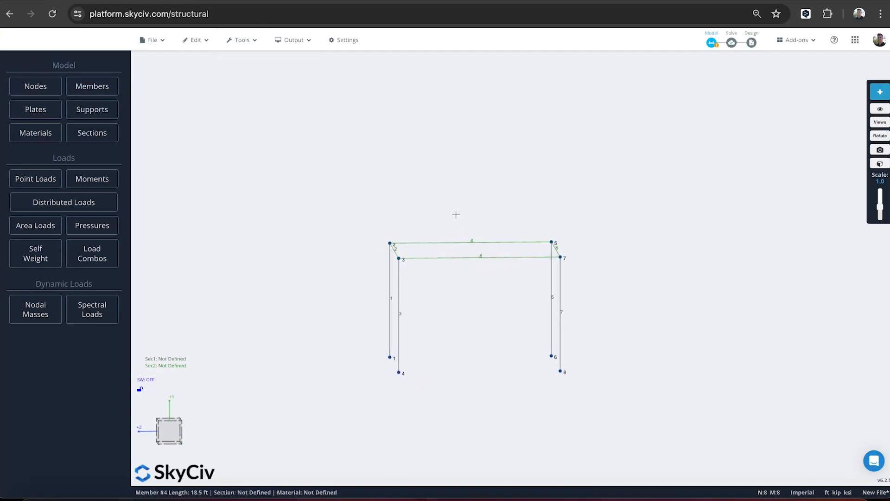
pyautogui.moveTo(320, 155); pyautogui.dragTo(337, 180)
pyautogui.moveTo(394, 188); pyautogui.dragTo(360, 181, button='right')
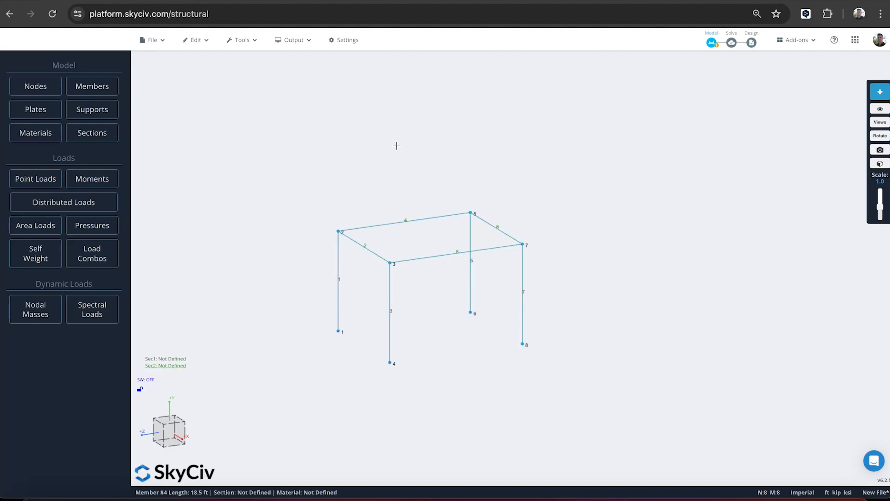
pyautogui.hotkey('ctrl', 'c')
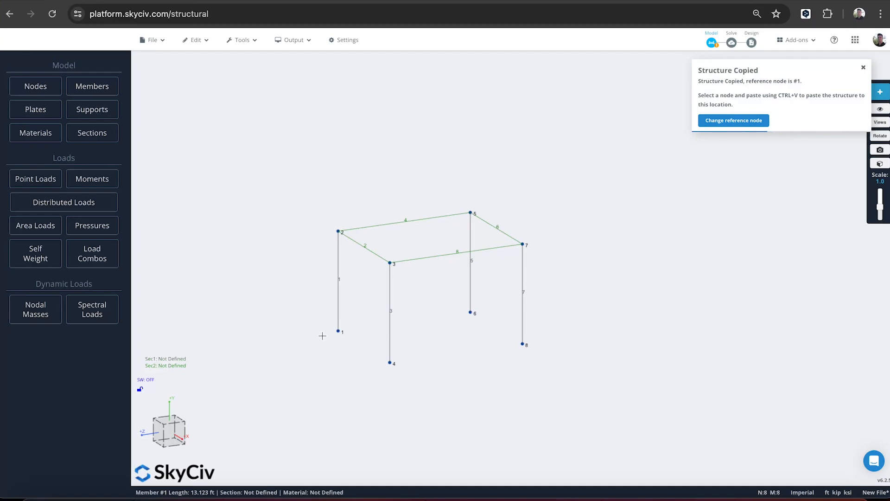
pyautogui.click(338, 231)
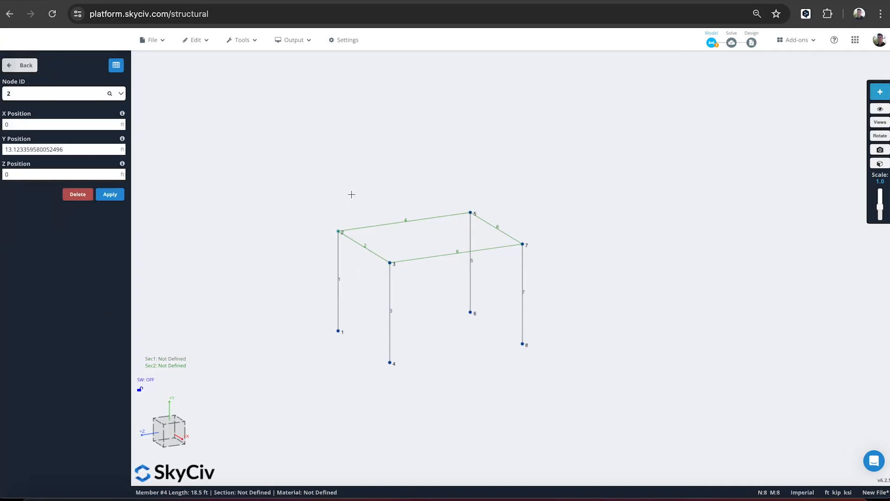
pyautogui.hotkey('ctrl', 'v')
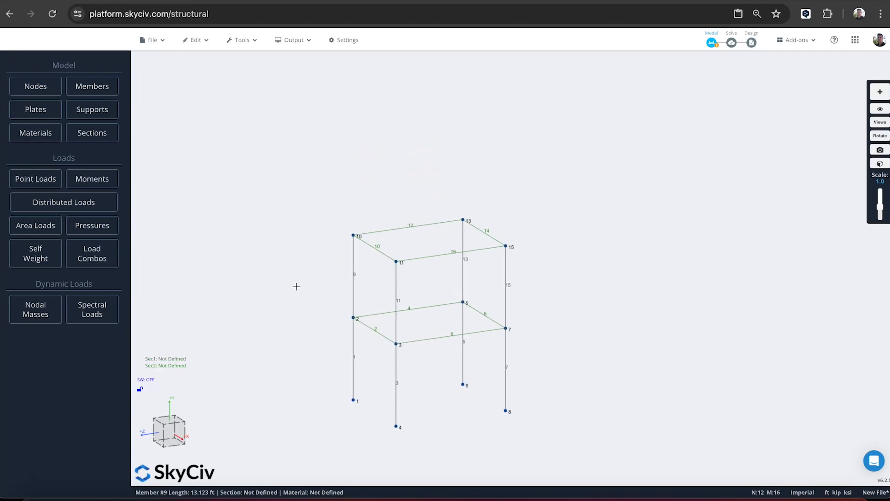
pyautogui.click(353, 235)
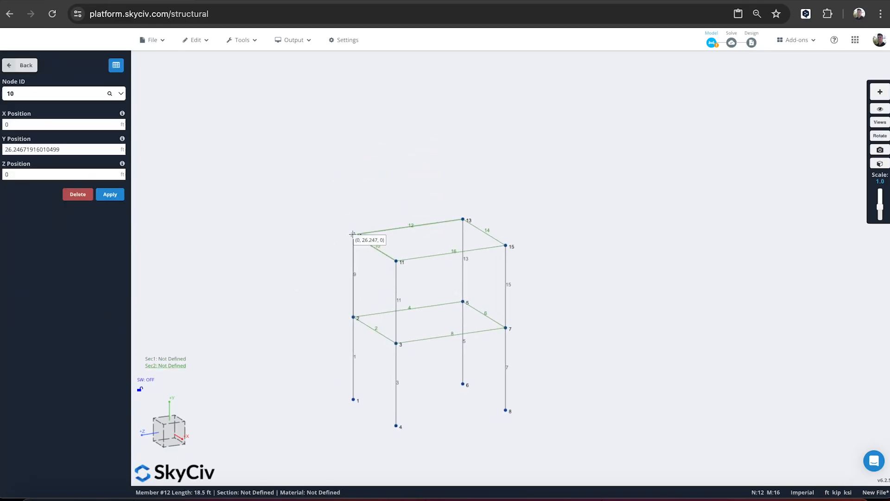
pyautogui.hotkey('ctrl', 'v')
pyautogui.moveTo(615, 201); pyautogui.dragTo(646, 198)
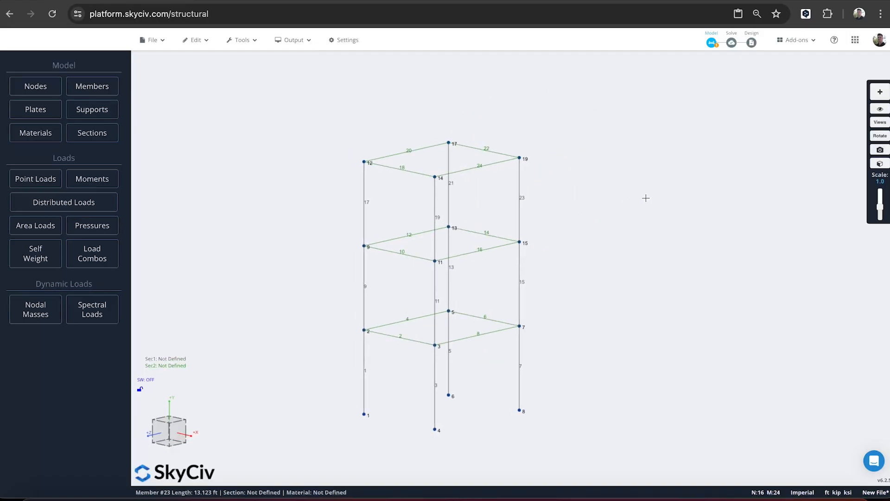
# Copy the three-storey frame with node 1 as reference and paste it at base nodes 4 and 20, adding two bays along X
pyautogui.moveTo(626, 465); pyautogui.dragTo(324, 127)
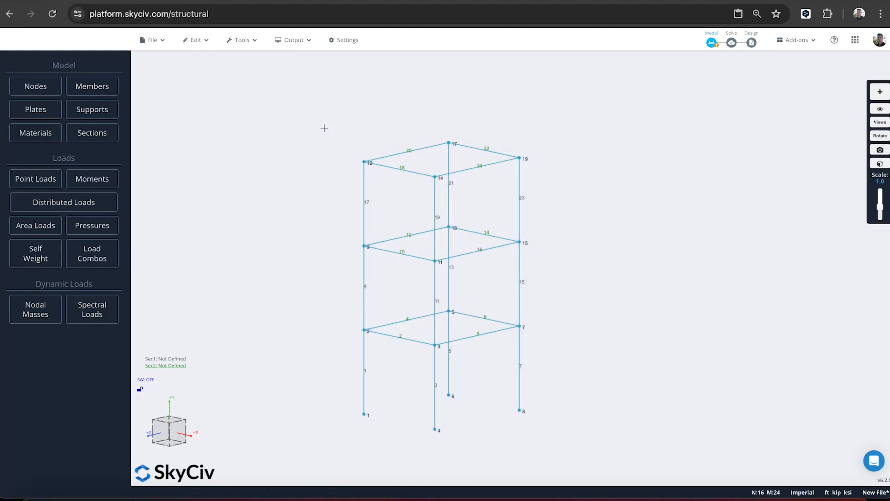
pyautogui.hotkey('ctrl', 'c')
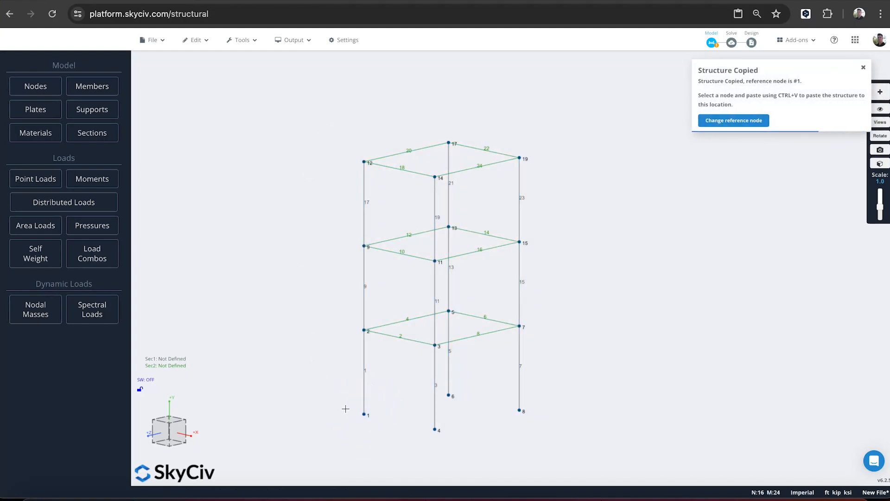
pyautogui.click(435, 428)
pyautogui.hotkey('ctrl', 'v')
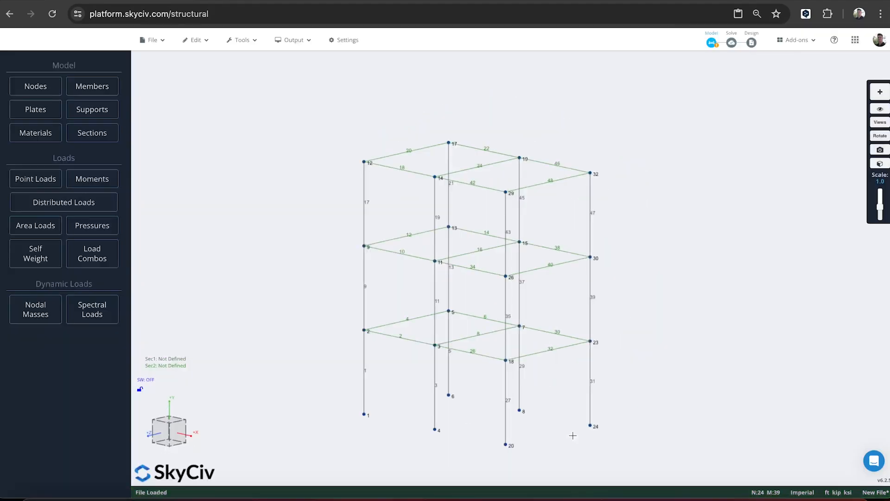
pyautogui.moveTo(545, 95); pyautogui.dragTo(466, 91)
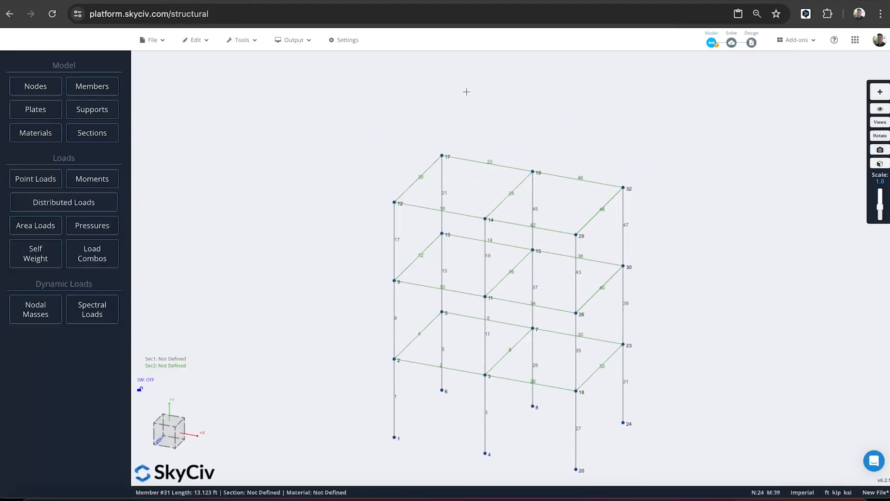
pyautogui.click(576, 470)
pyautogui.hotkey('ctrl', 'v')
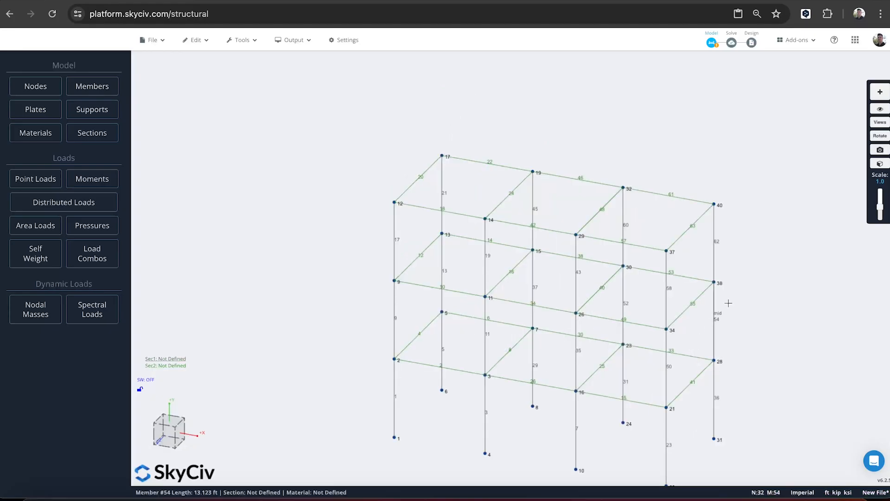
# Add fixed supports with restraint code FFFFFF to all base nodes 1, 4, 6, 8, 10, 22, 24 and 31
pyautogui.moveTo(728, 304); pyautogui.dragTo(673, 238)
pyautogui.scroll(4, 635, 325)
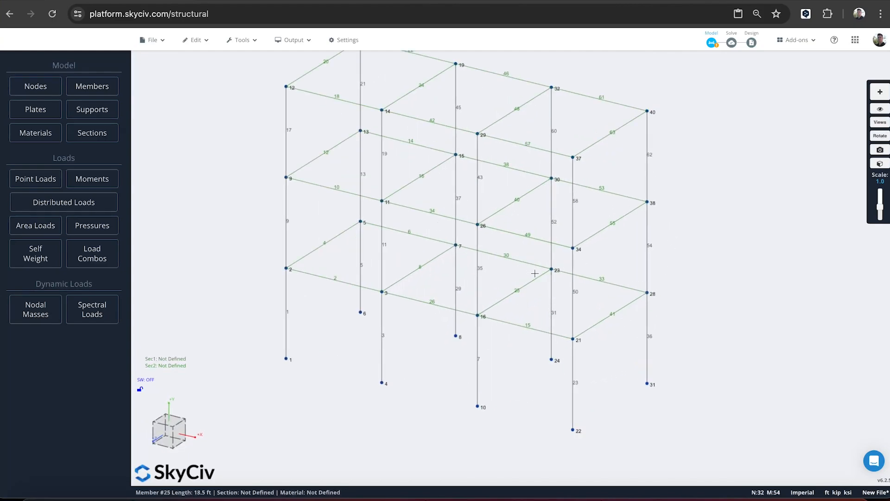
pyautogui.scroll(-2, 535, 274)
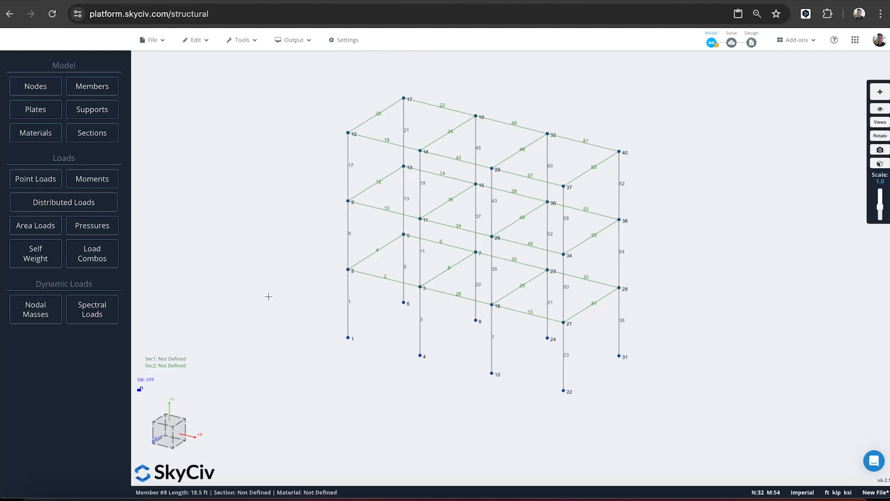
pyautogui.moveTo(252, 265); pyautogui.dragTo(278, 265)
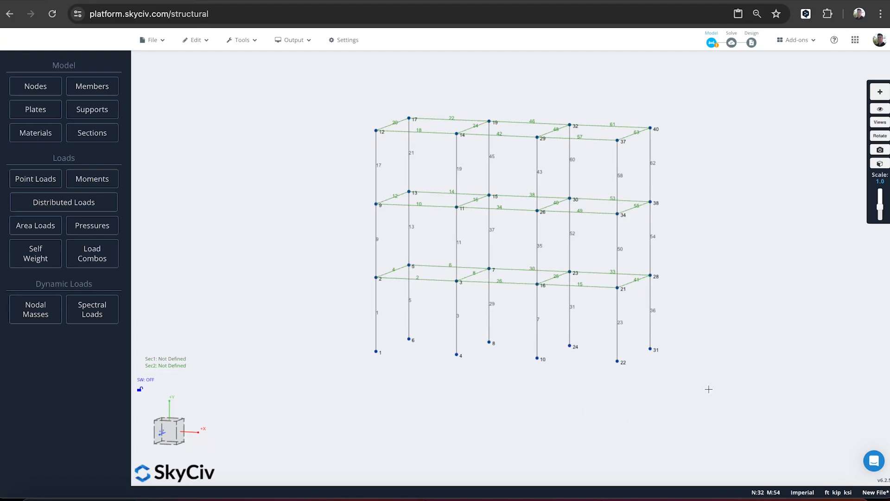
pyautogui.moveTo(709, 389); pyautogui.dragTo(360, 323)
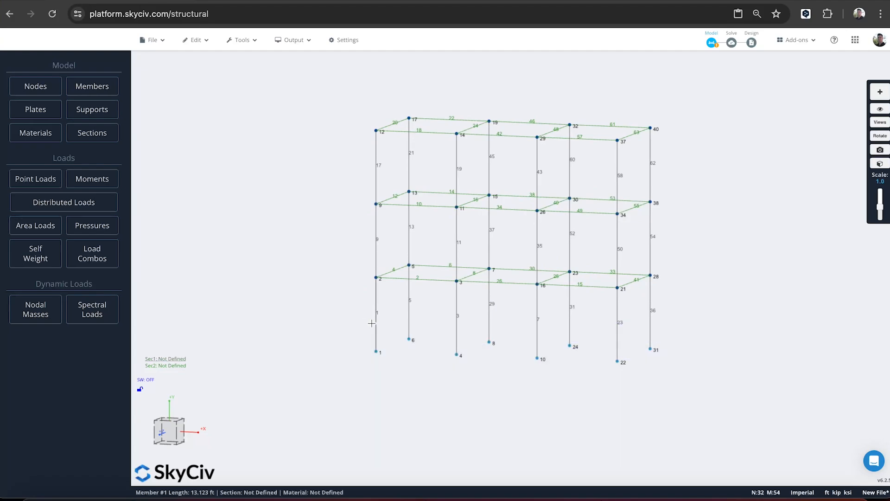
pyautogui.click(79, 111)
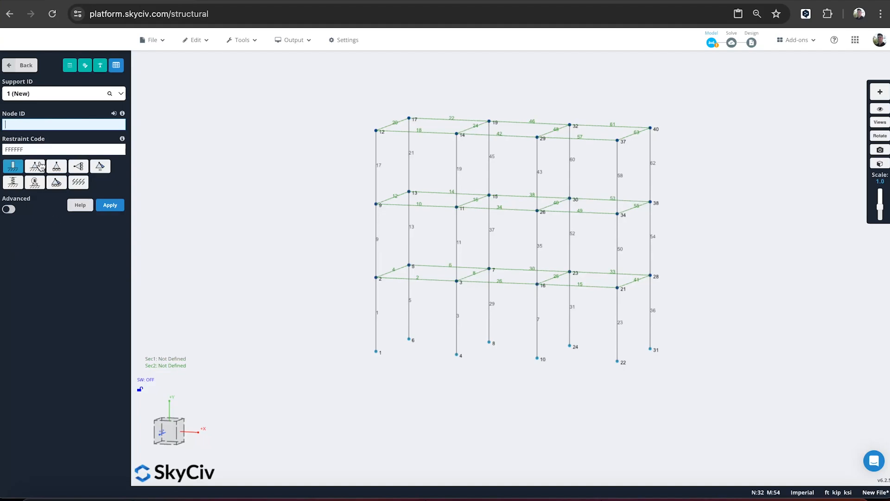
pyautogui.click(25, 125)
pyautogui.press('super+v')
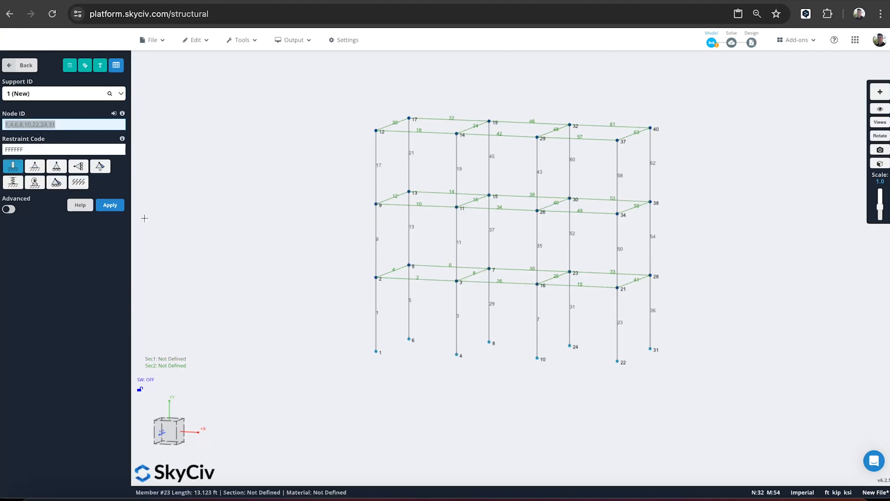
pyautogui.press('Return')
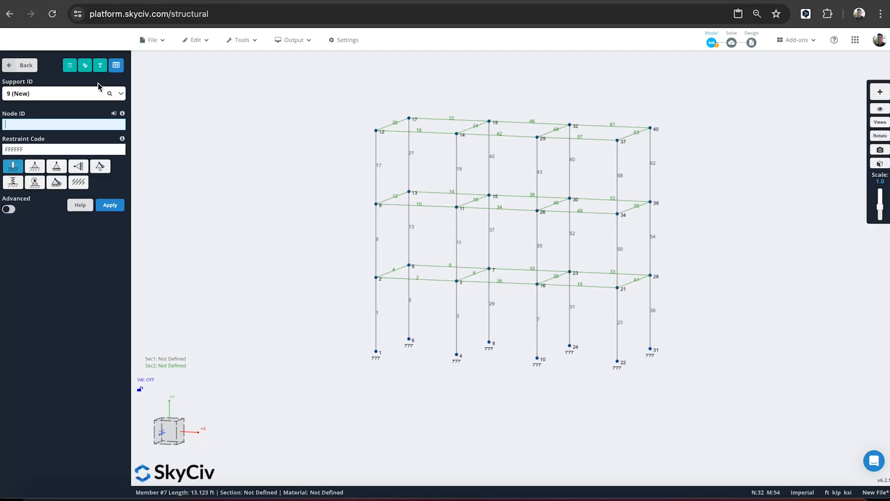
pyautogui.click(19, 65)
# Open the Section Builder for the new section 1
pyautogui.moveTo(280, 181); pyautogui.dragTo(265, 201)
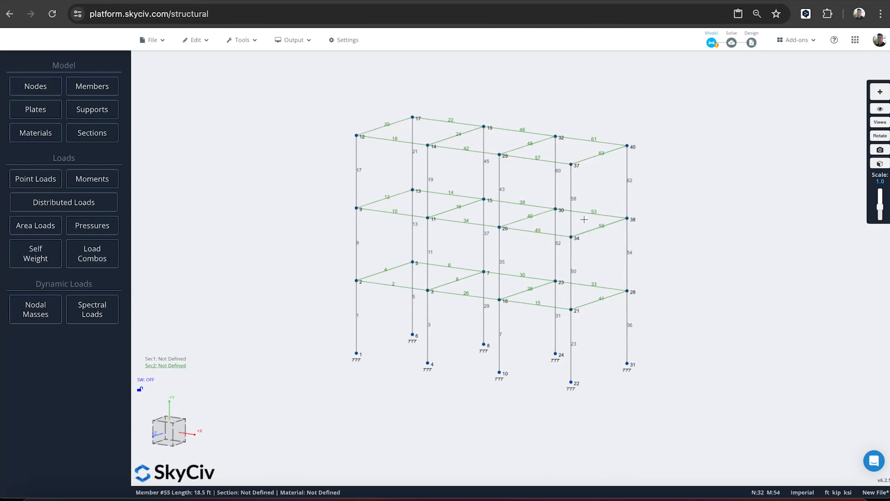
pyautogui.moveTo(720, 265)
pyautogui.mouseDown()
pyautogui.moveTo(649, 276)
pyautogui.moveTo(728, 264)
pyautogui.mouseUp()
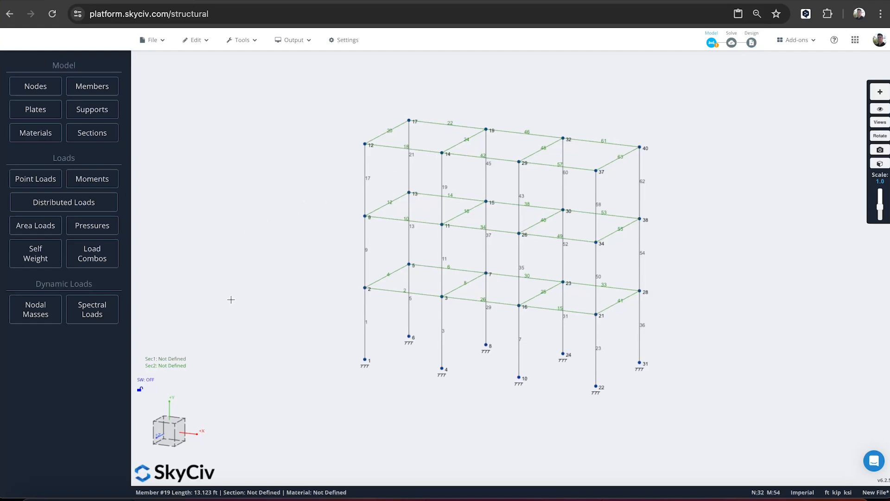
pyautogui.click(178, 360)
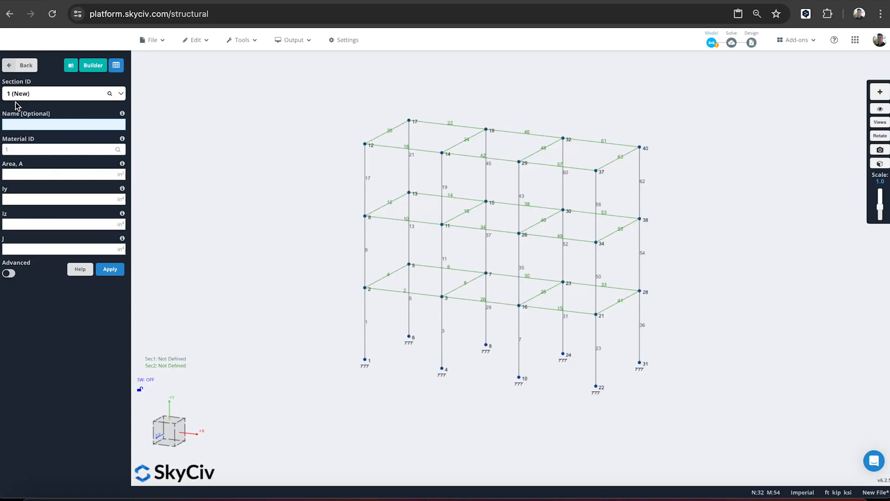
pyautogui.click(21, 70)
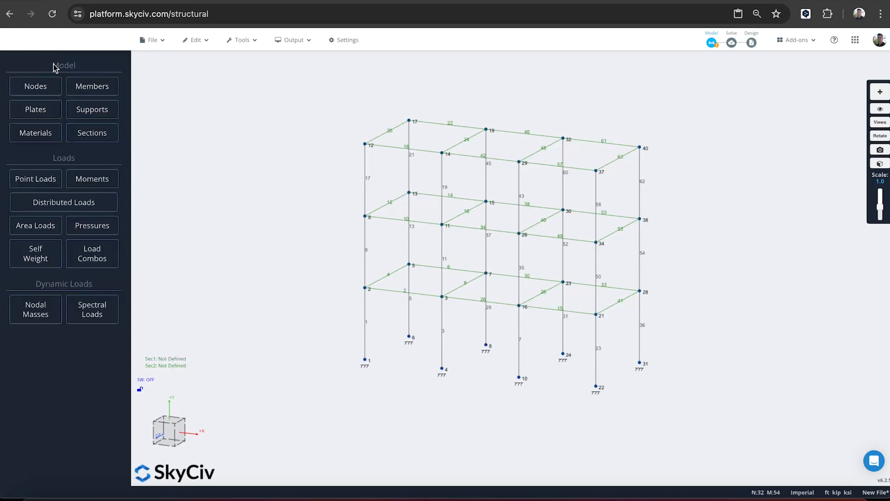
pyautogui.click(97, 132)
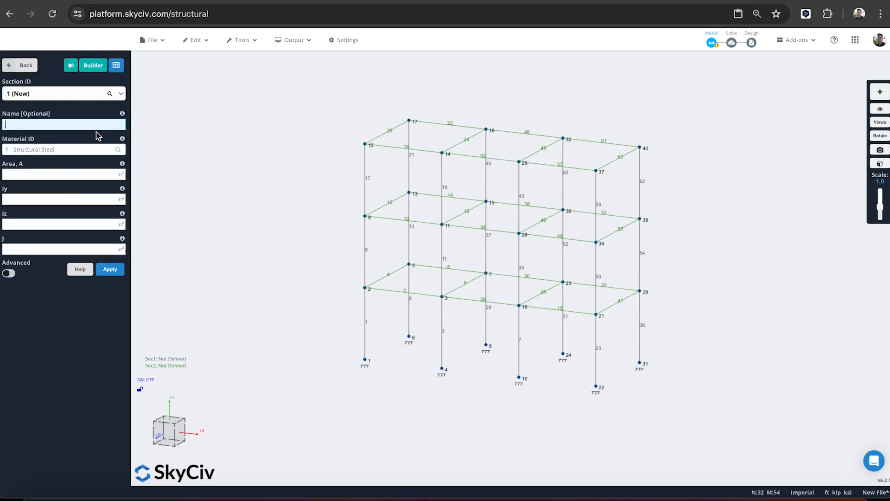
pyautogui.click(91, 67)
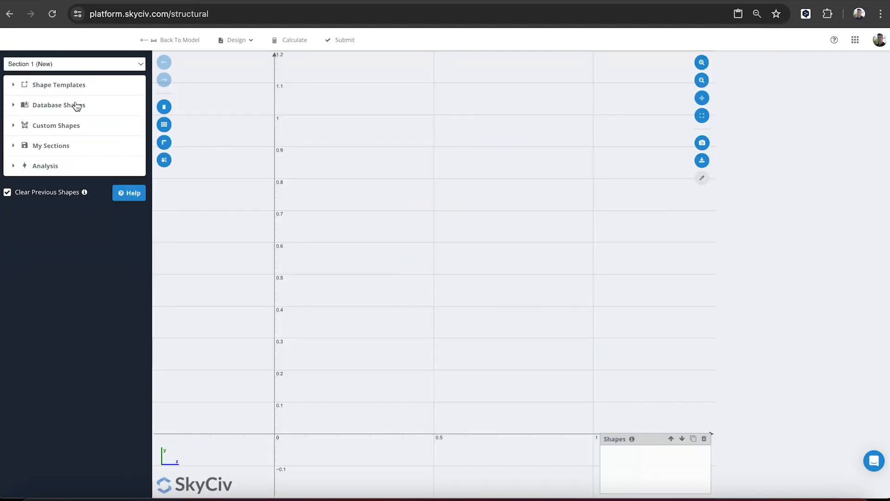
# Load the W8x10 database shape as section 1 and submit it to the model
pyautogui.click(77, 87)
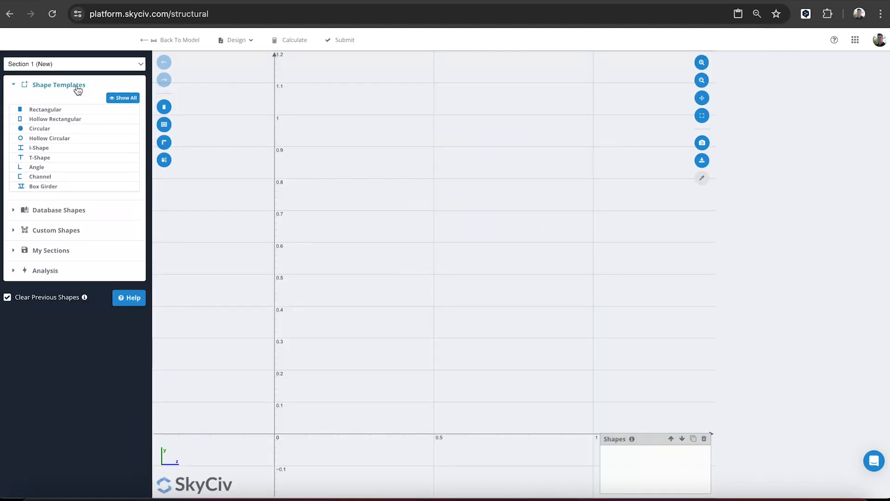
pyautogui.click(55, 210)
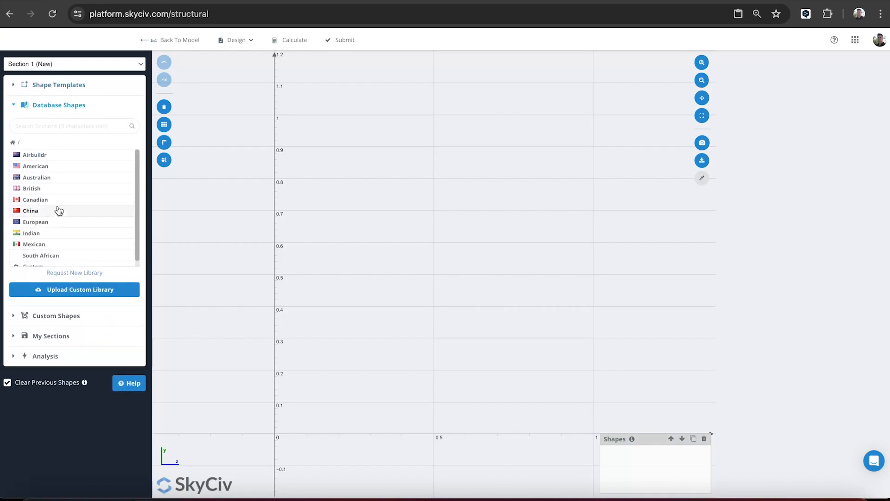
pyautogui.click(76, 129)
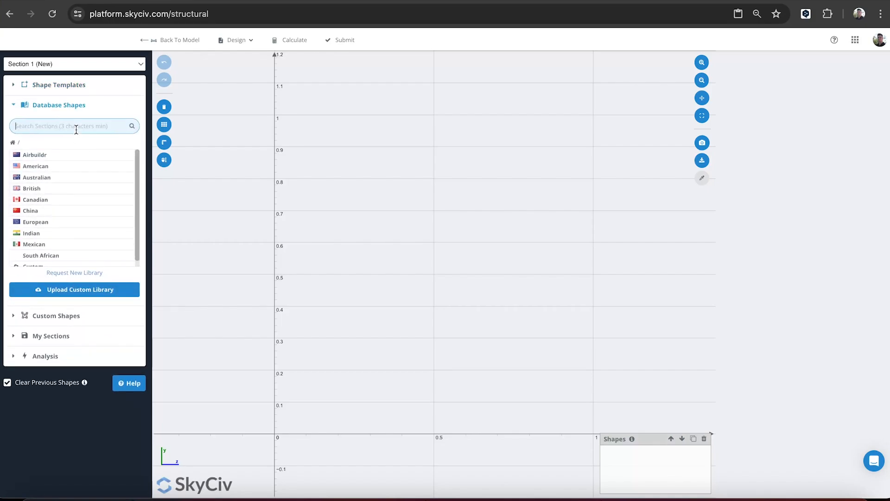
pyautogui.write('W8')
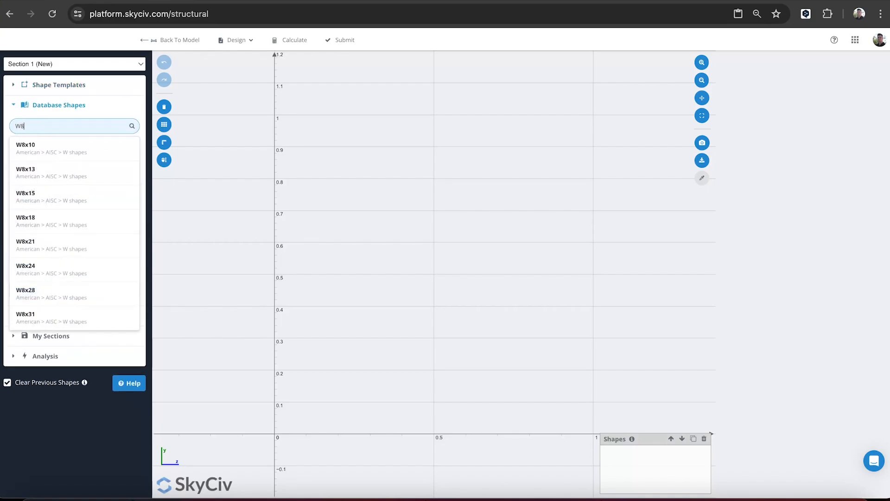
pyautogui.press('Return')
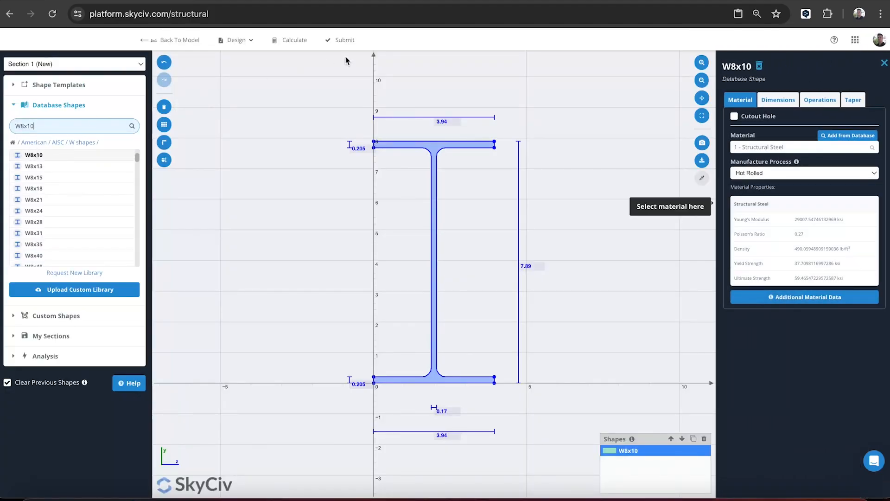
pyautogui.click(343, 40)
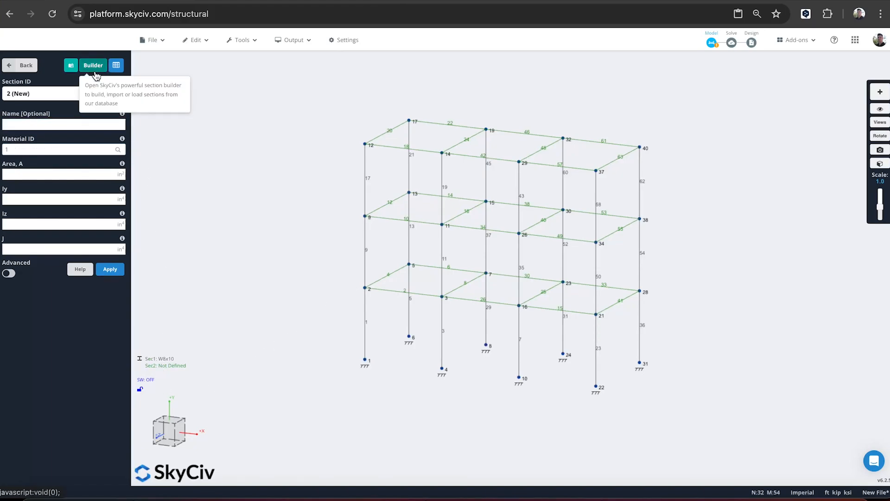
# Open the Section Builder for new section 2 and load HSS4x2x8GA from the American AISC Rectangular HSS library
pyautogui.click(94, 65)
pyautogui.scroll(3, 60, 202)
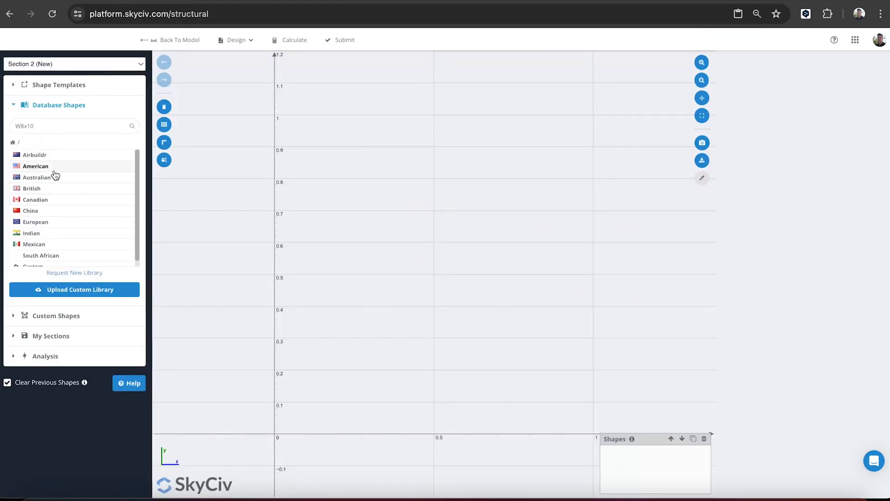
pyautogui.click(54, 169)
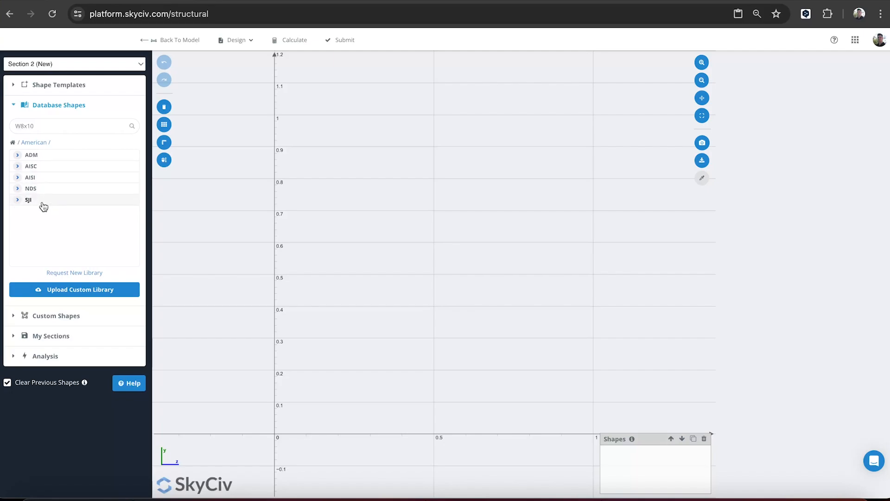
pyautogui.click(57, 167)
pyautogui.scroll(-2, 62, 197)
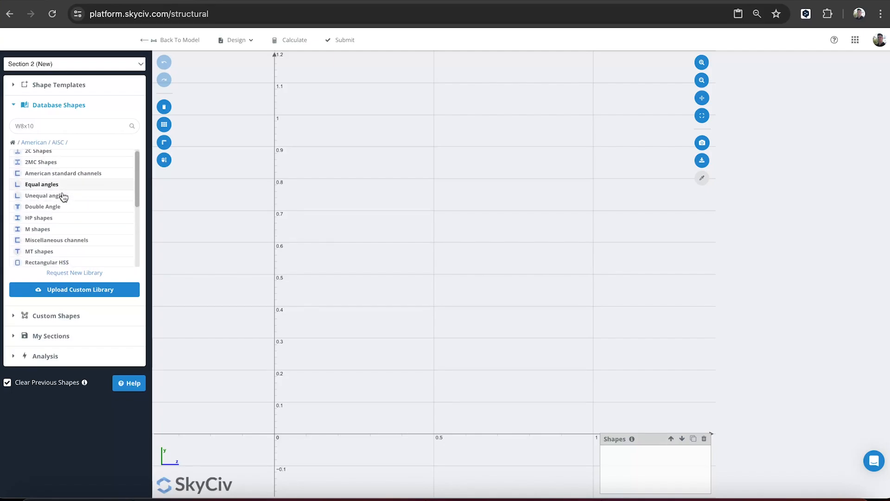
pyautogui.click(50, 204)
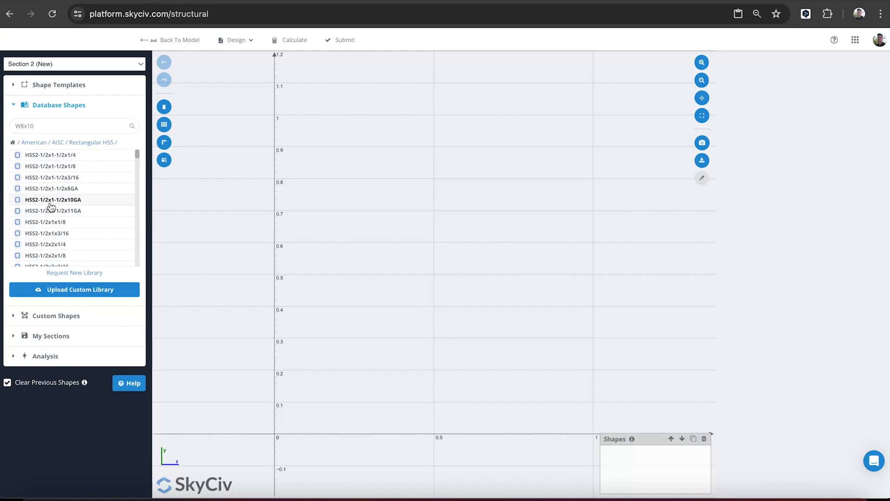
pyautogui.scroll(-10, 55, 204)
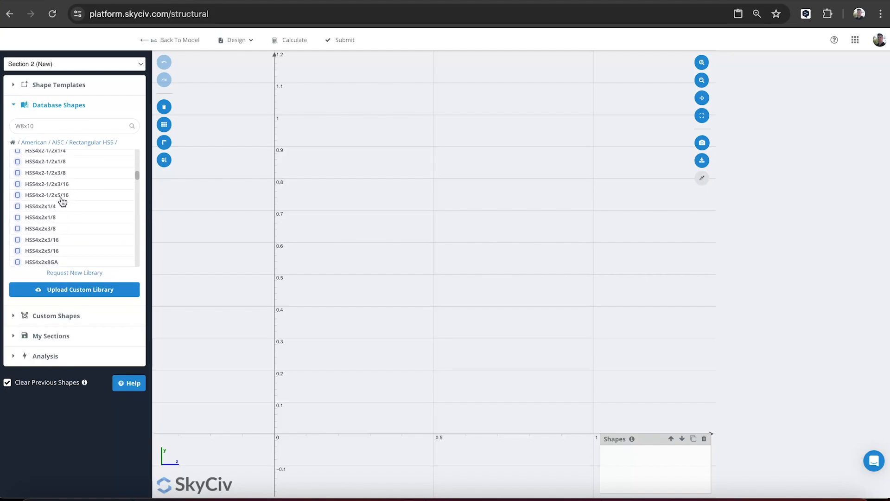
pyautogui.scroll(-1, 63, 202)
pyautogui.click(46, 234)
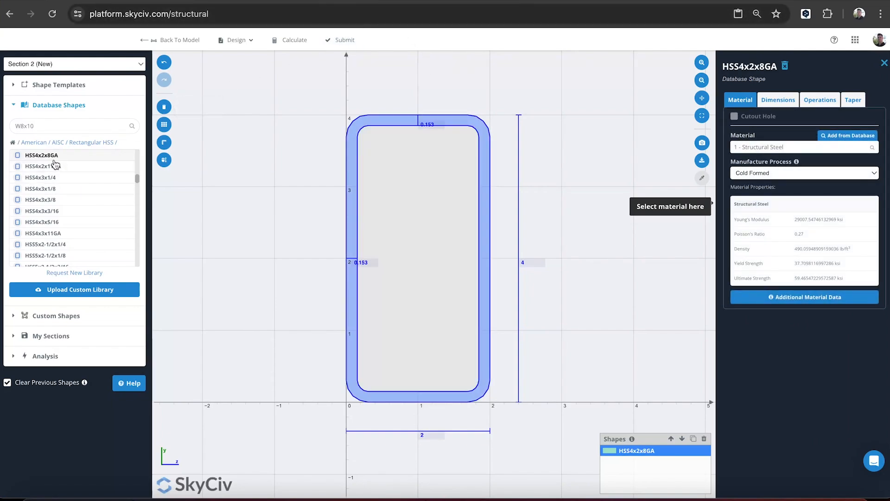
# Examine the custom shape options, the saved sections, and the HSS shape's material, dimensions, operations and taper settings
pyautogui.click(51, 315)
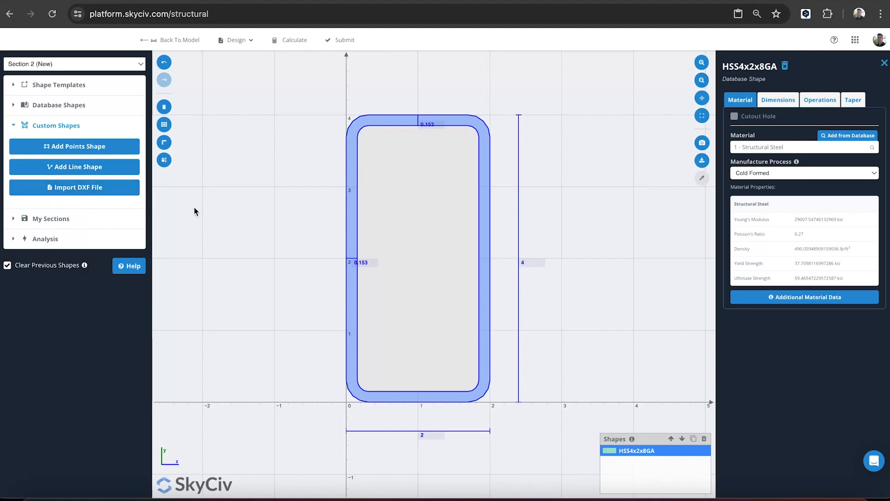
pyautogui.click(58, 219)
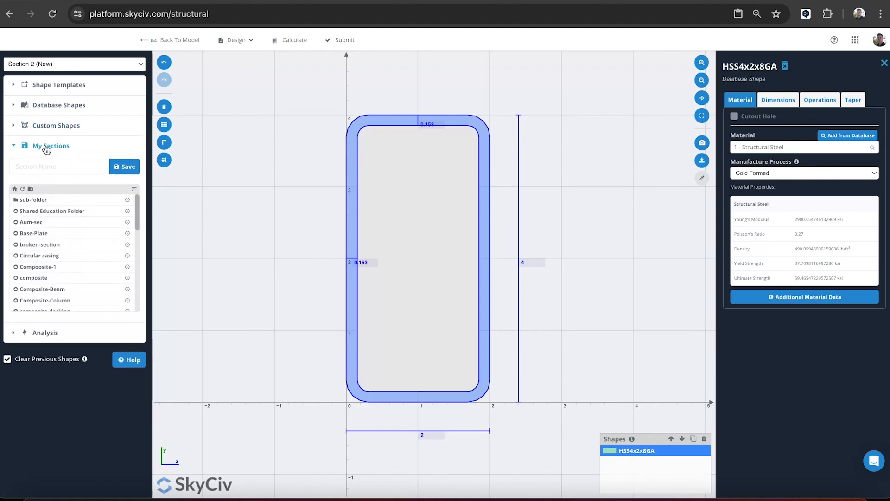
pyautogui.click(48, 146)
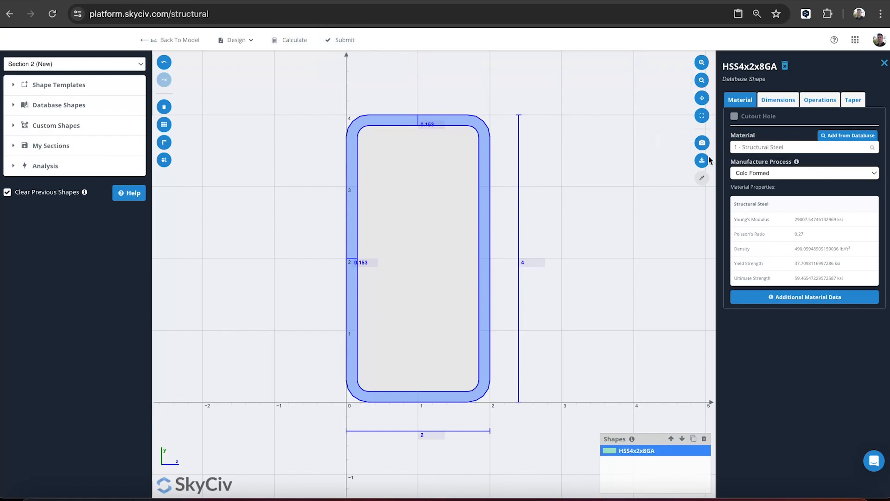
pyautogui.click(785, 147)
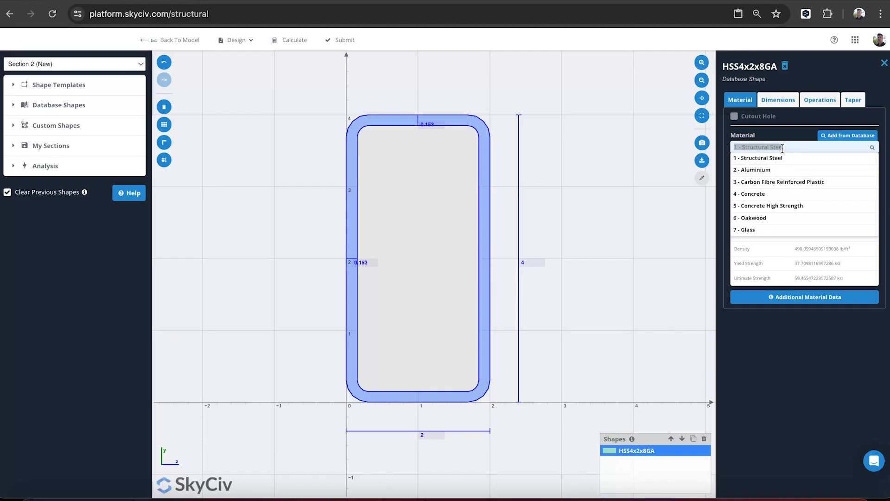
pyautogui.click(826, 136)
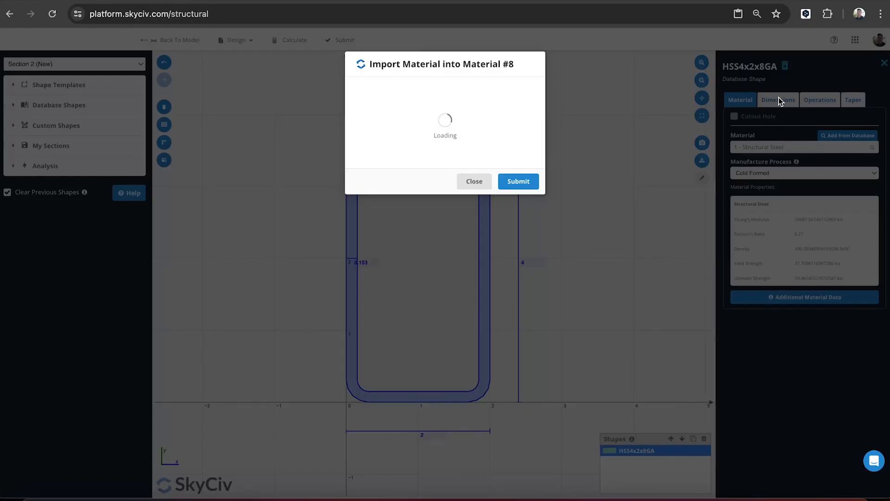
pyautogui.click(472, 200)
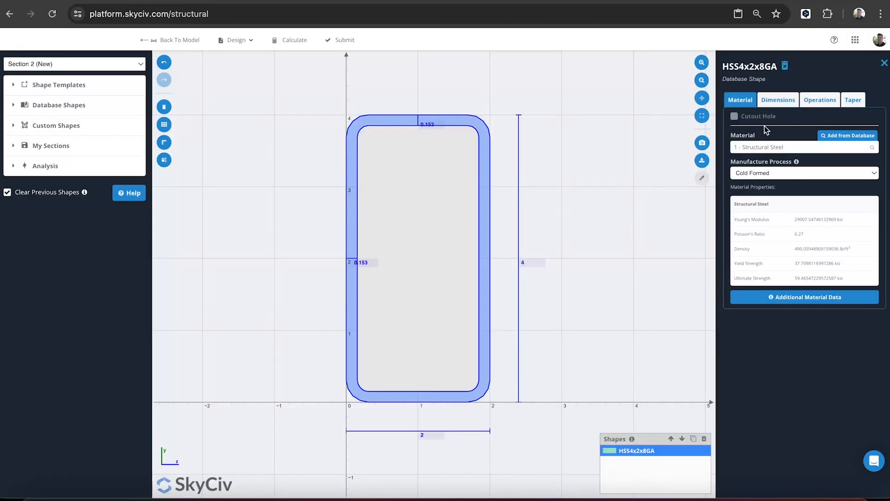
pyautogui.click(778, 100)
pyautogui.click(805, 102)
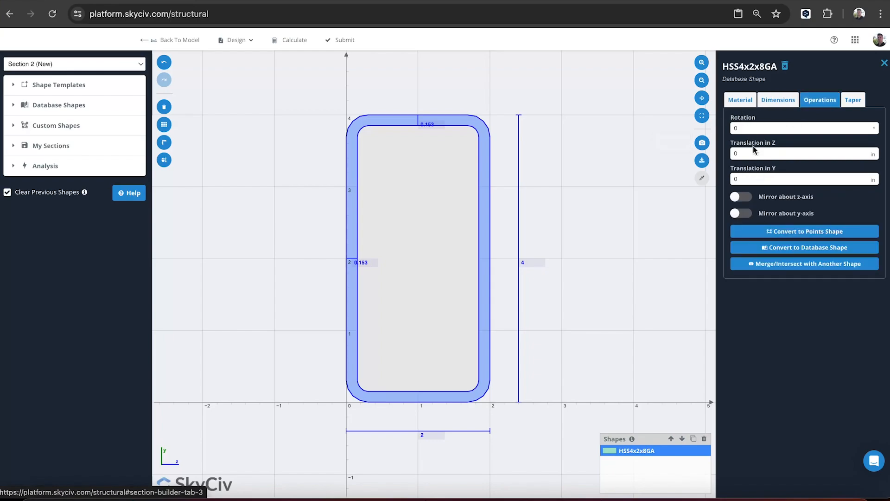
pyautogui.click(860, 99)
pyautogui.click(740, 100)
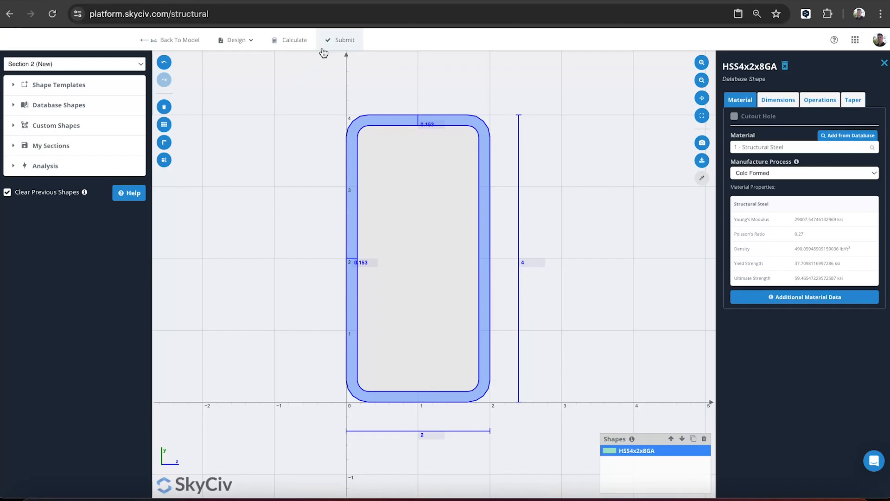
# Submit the HSS4x2x8GA shape to the model as section 2
pyautogui.click(330, 43)
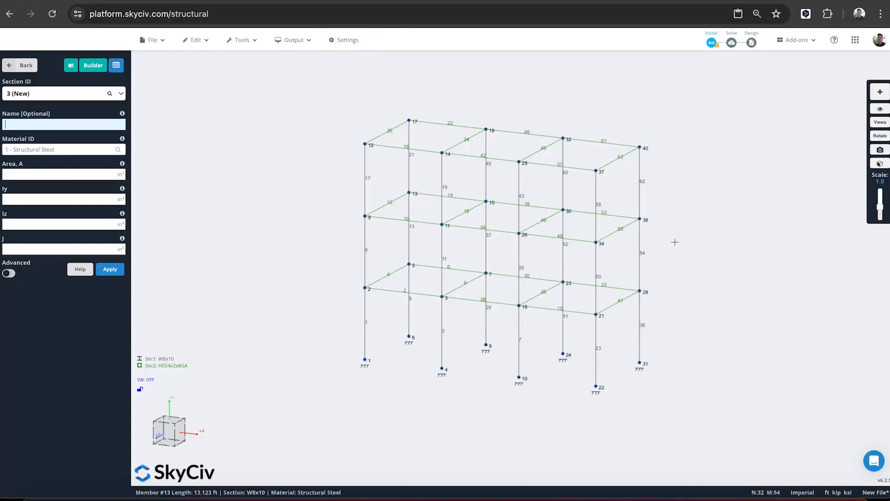
# Show the frame as a 3D render and inspect the column and beam sections from several angles
pyautogui.moveTo(728, 210); pyautogui.dragTo(706, 218)
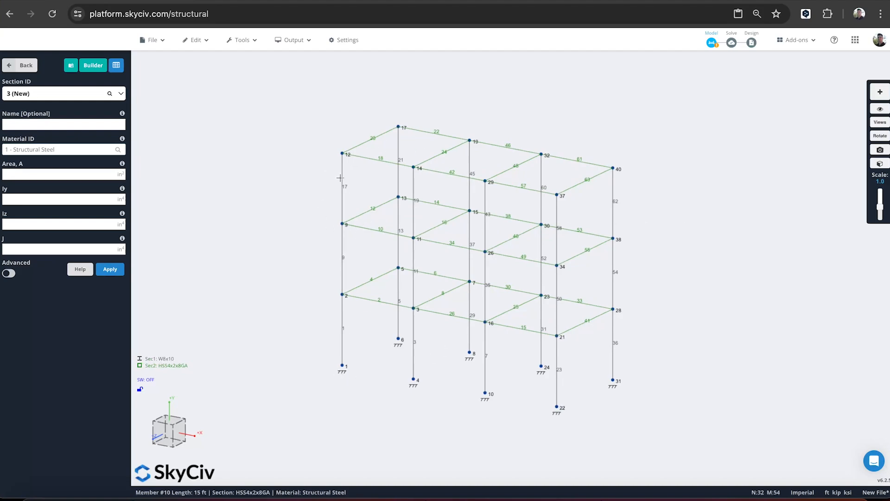
pyautogui.click(277, 48)
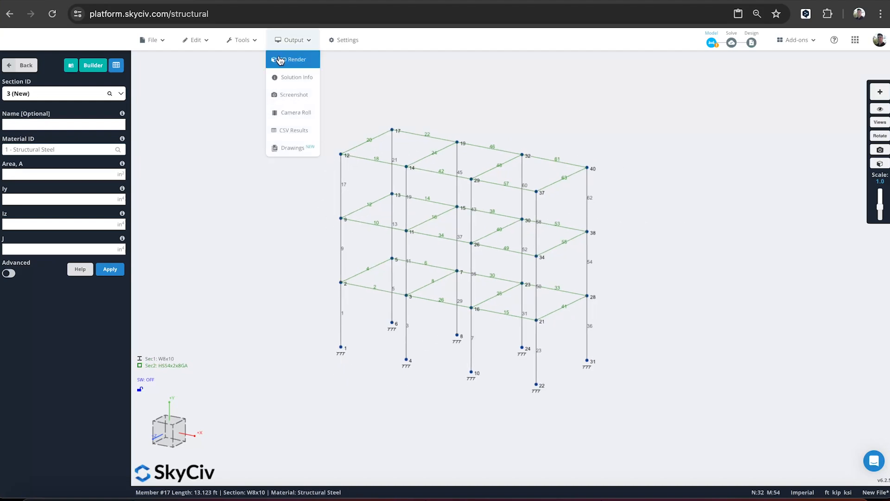
pyautogui.click(292, 59)
pyautogui.scroll(5, 493, 191)
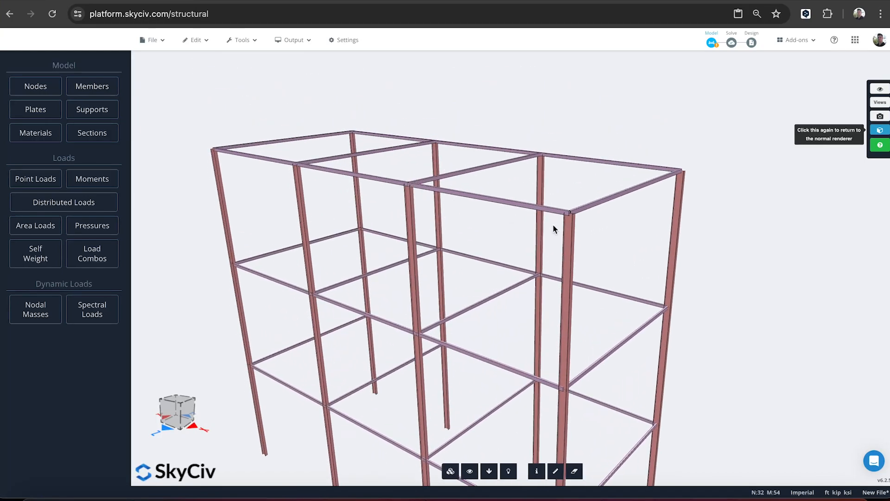
pyautogui.moveTo(504, 246); pyautogui.dragTo(355, 234)
pyautogui.moveTo(354, 234); pyautogui.dragTo(550, 195, button='right')
pyautogui.moveTo(550, 198); pyautogui.dragTo(481, 178)
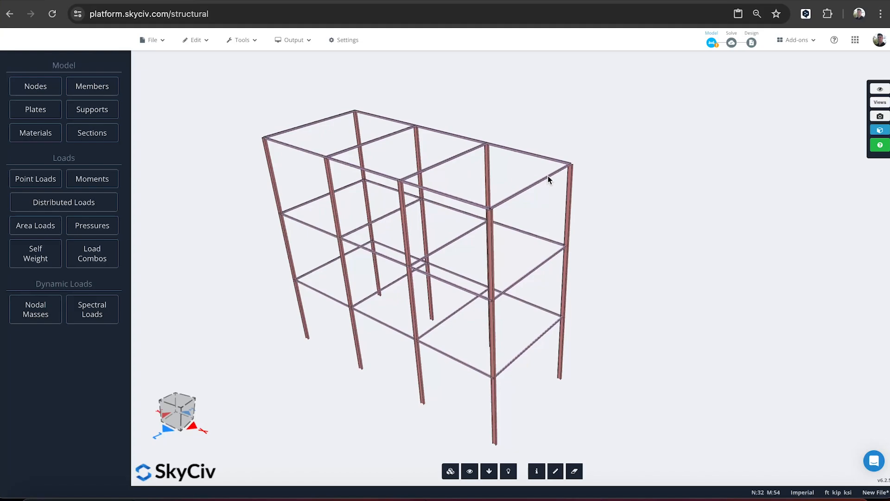
pyautogui.scroll(5, 513, 163)
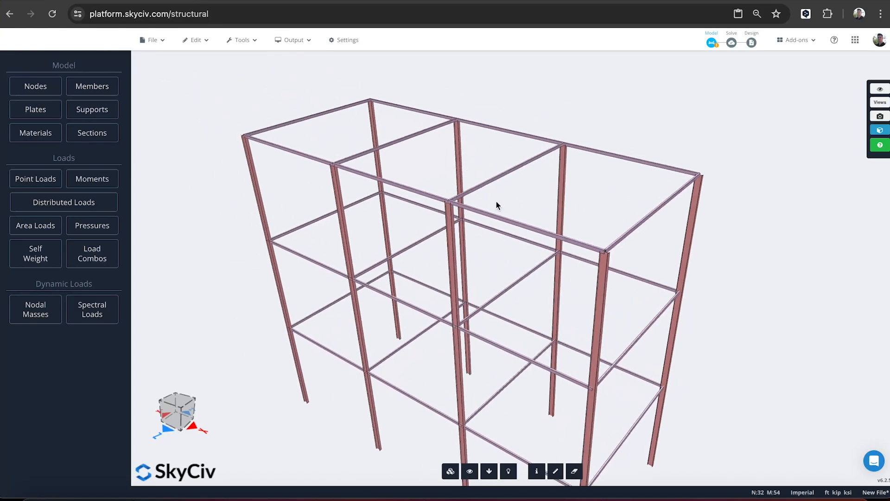
# Return the frame display to the wireframe render
pyautogui.click(303, 41)
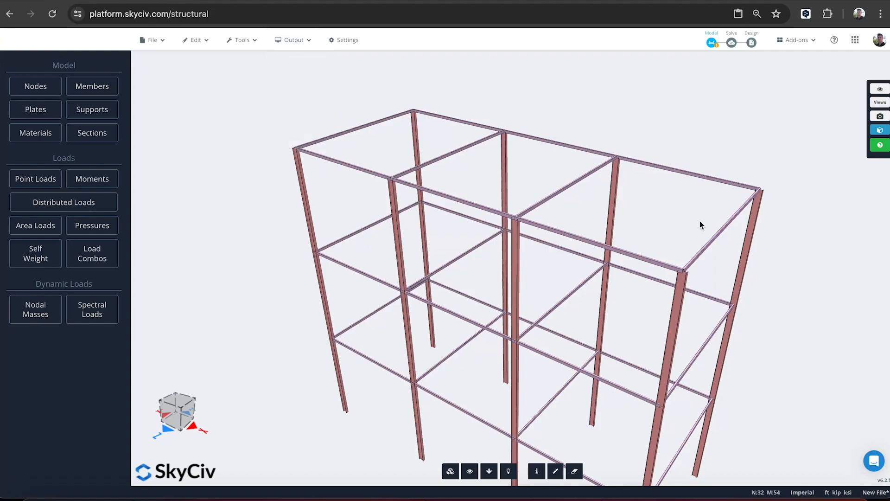
pyautogui.click(293, 40)
pyautogui.click(296, 46)
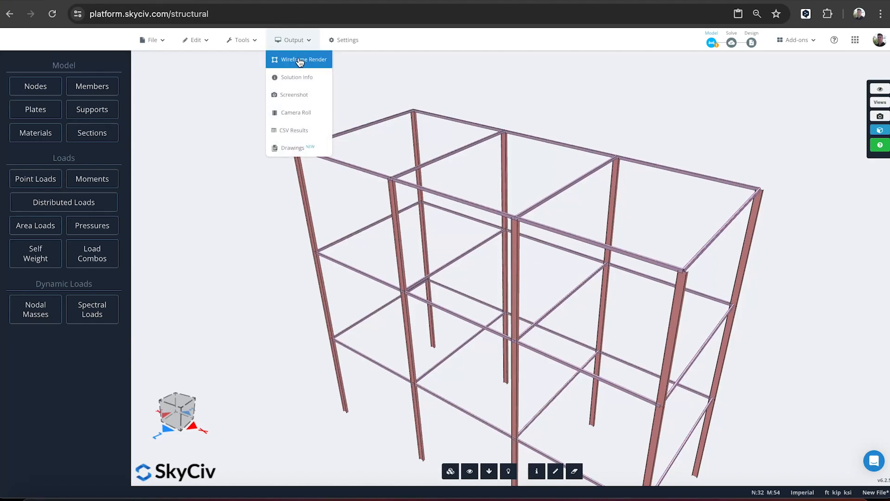
pyautogui.click(300, 62)
# Select the frame's top-level nodes and beams and try to create a roof plate from the selected nodes
pyautogui.moveTo(622, 193); pyautogui.dragTo(602, 146)
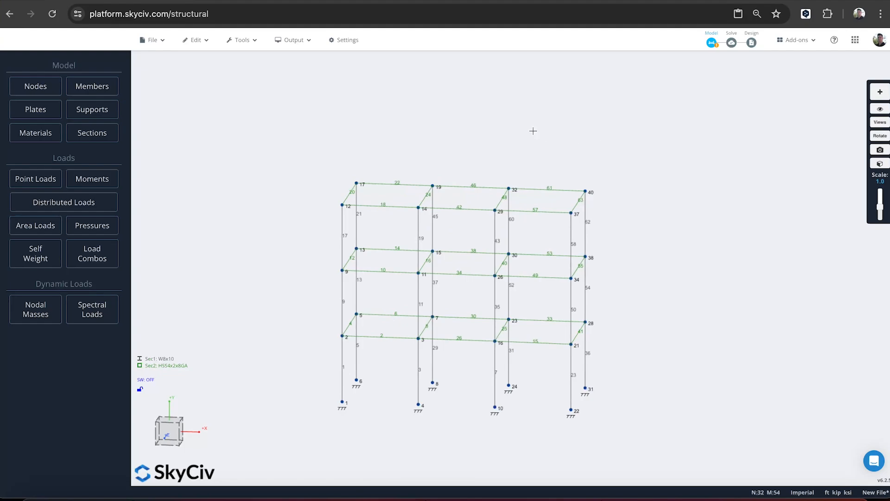
pyautogui.moveTo(533, 131); pyautogui.dragTo(515, 133)
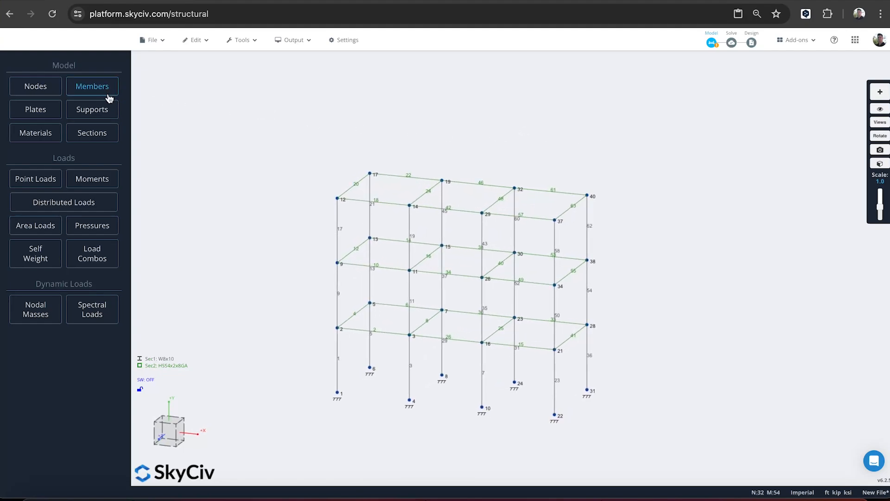
pyautogui.moveTo(662, 183); pyautogui.dragTo(680, 172)
pyautogui.moveTo(639, 232); pyautogui.dragTo(273, 116)
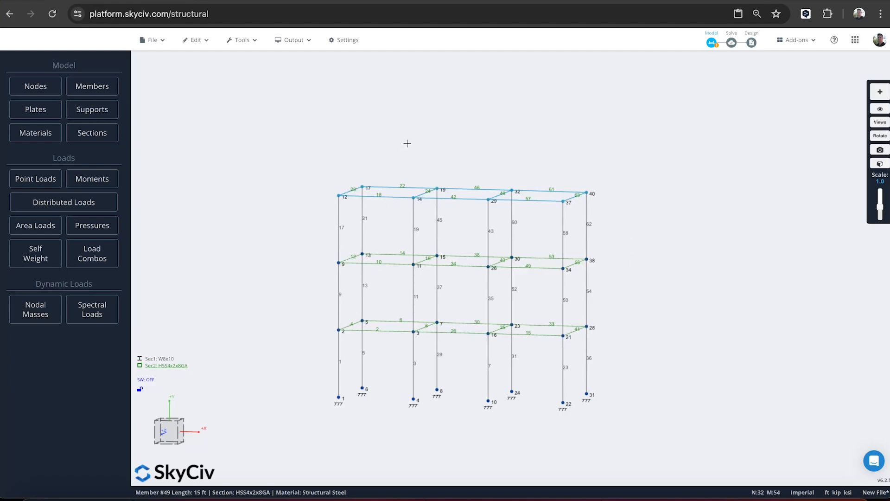
pyautogui.moveTo(407, 143); pyautogui.dragTo(300, 125, button='right')
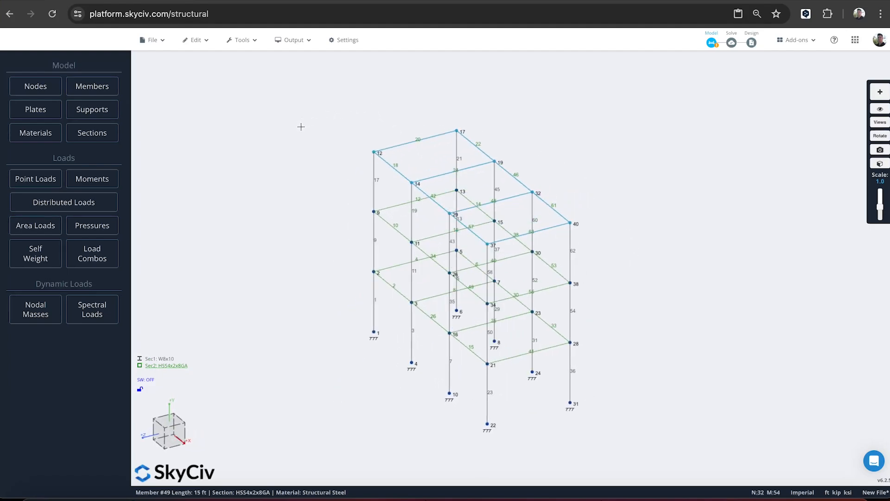
pyautogui.rightClick(340, 105)
pyautogui.click(373, 152)
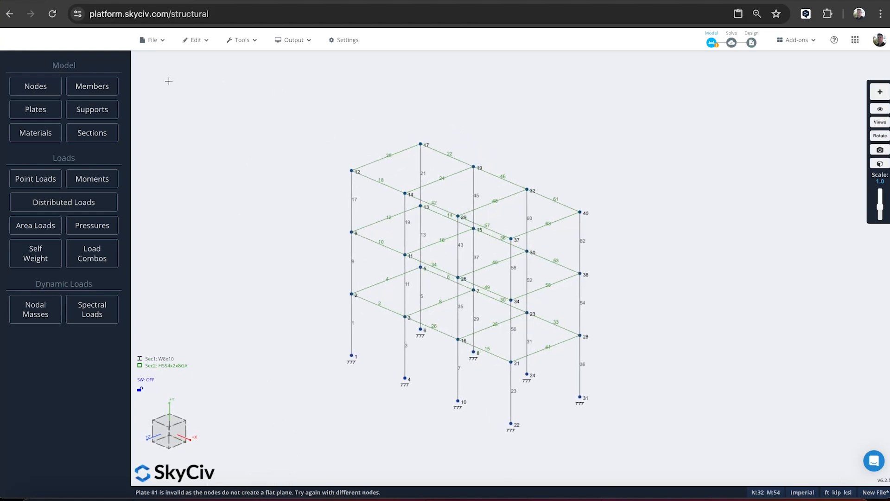
# Create a roof plate from the top-level corner nodes 17, 40, 37 and 12
pyautogui.click(36, 111)
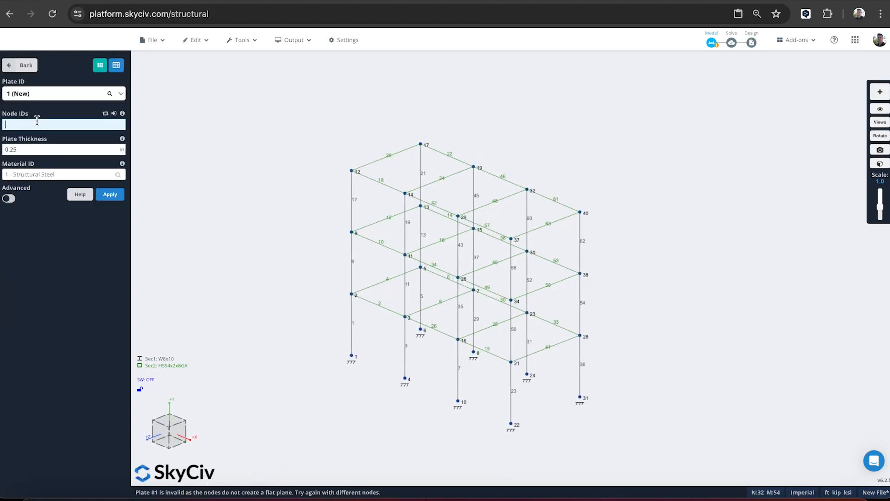
pyautogui.click(421, 144)
pyautogui.write(',40,')
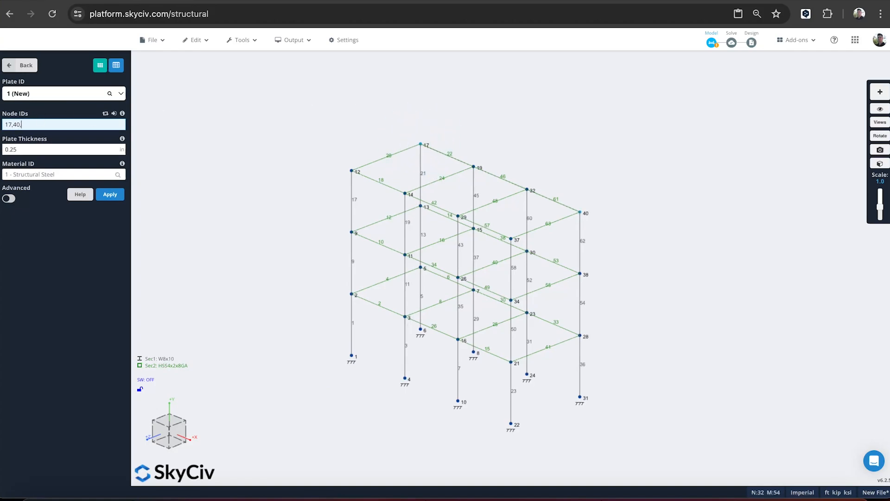
pyautogui.write('37')
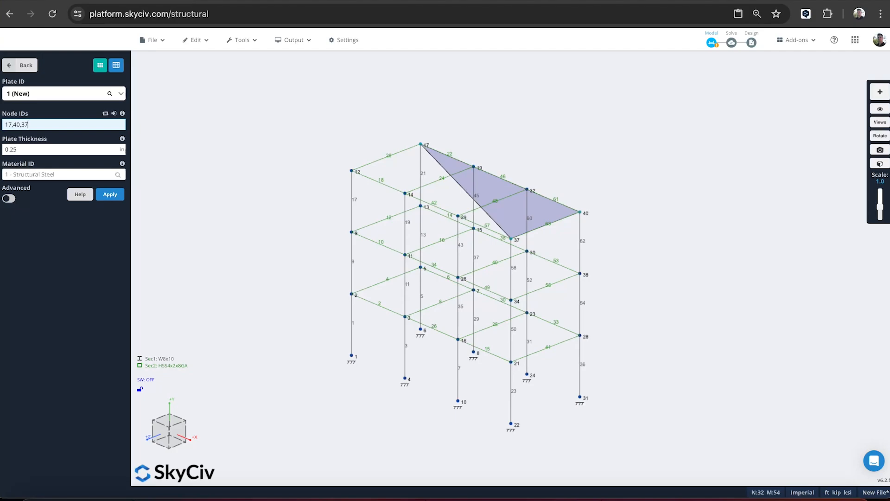
pyautogui.write(',12')
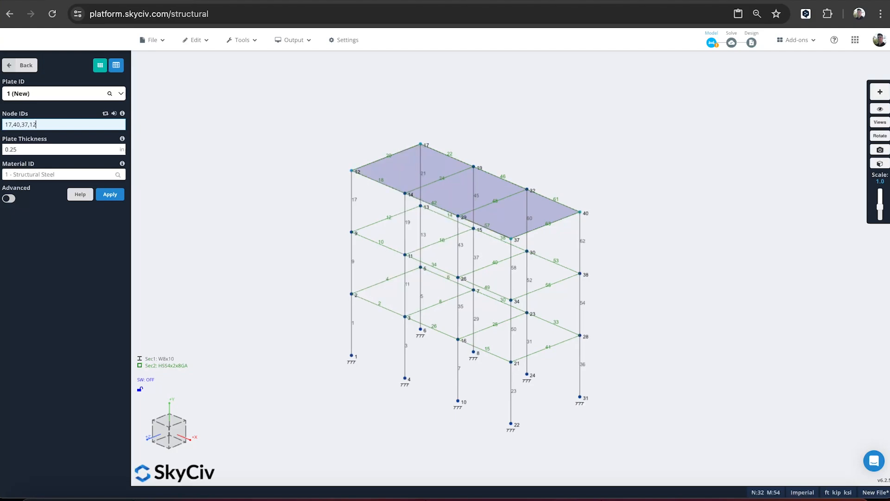
pyautogui.press('Return')
pyautogui.scroll(3, 492, 186)
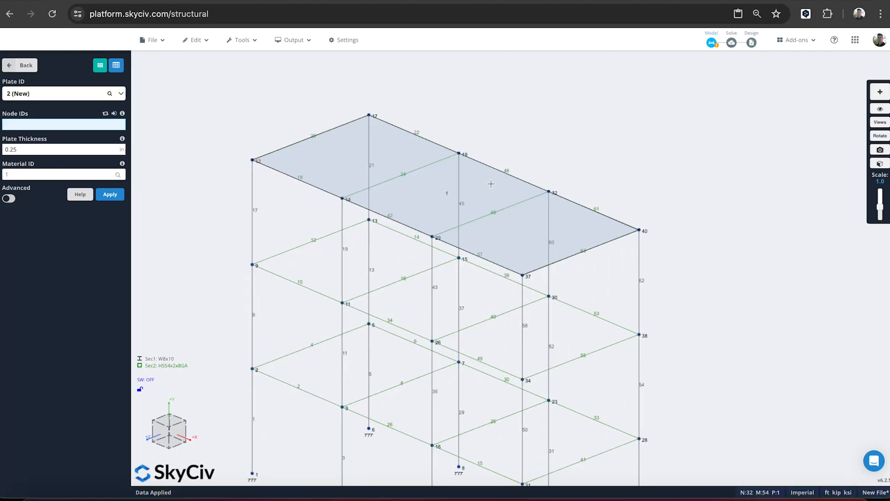
# Select the roof plate and inspect it on the frame from several angles
pyautogui.click(489, 183)
pyautogui.moveTo(678, 174); pyautogui.dragTo(704, 168)
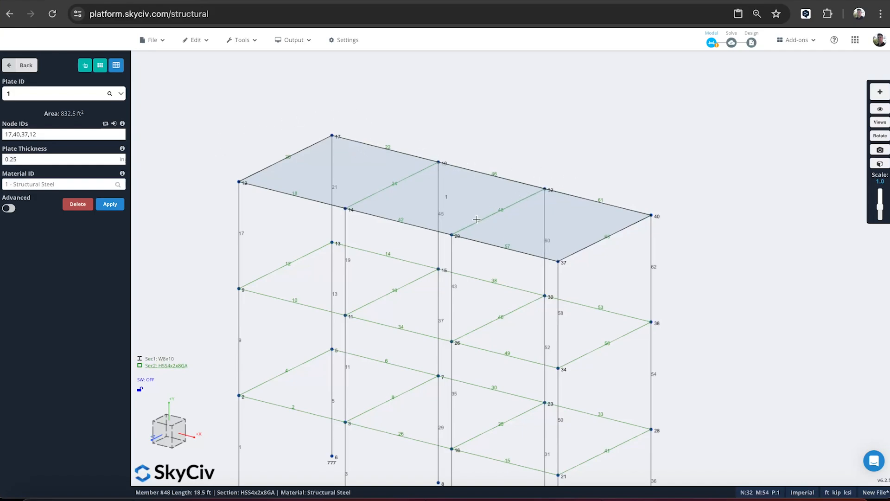
pyautogui.moveTo(479, 124); pyautogui.dragTo(572, 144, button='right')
pyautogui.moveTo(573, 144); pyautogui.dragTo(614, 147, button='middle')
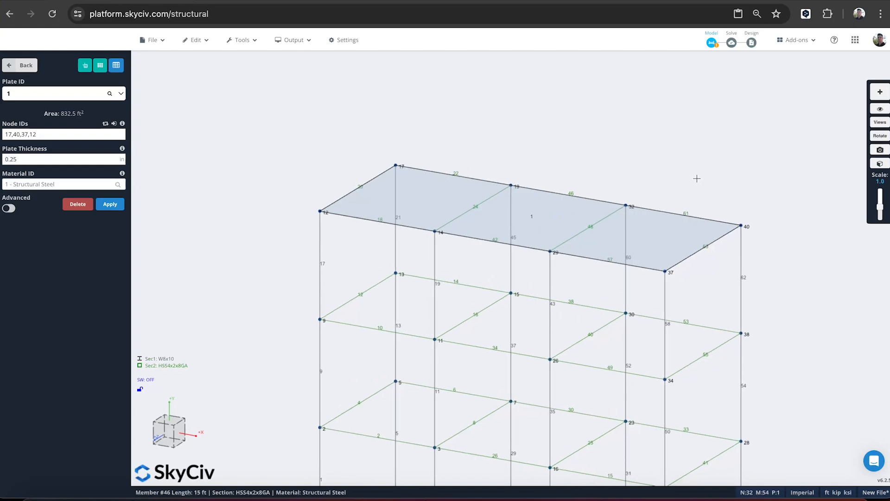
pyautogui.moveTo(671, 163); pyautogui.dragTo(634, 119, button='right')
pyautogui.moveTo(768, 292); pyautogui.dragTo(781, 286, button='middle')
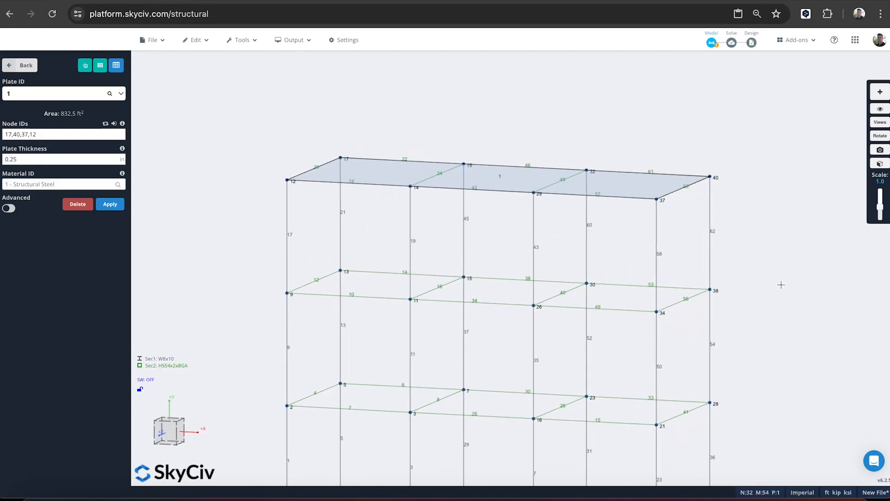
pyautogui.moveTo(775, 321); pyautogui.dragTo(645, 313)
pyautogui.moveTo(742, 143); pyautogui.dragTo(714, 144, button='middle')
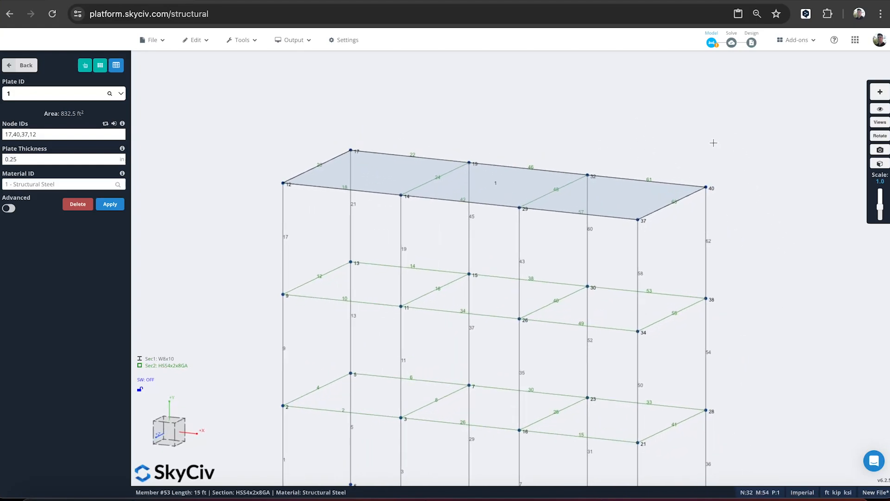
# Mesh the roof plate with unstructured quadrilaterals and the Frontal method, including nodes 14, 19, 29, 32 and the roof beams in the mesh
pyautogui.rightClick(640, 199)
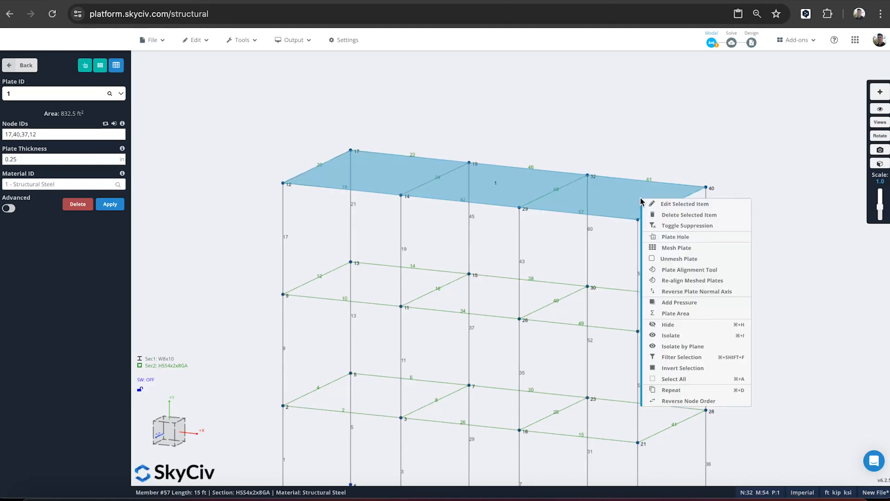
pyautogui.click(673, 248)
pyautogui.moveTo(215, 69); pyautogui.dragTo(183, 65)
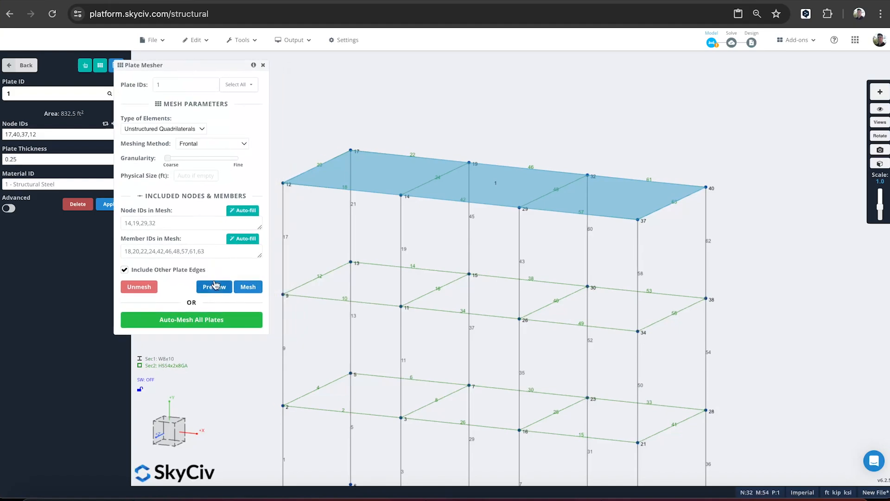
pyautogui.moveTo(162, 224); pyautogui.dragTo(120, 224)
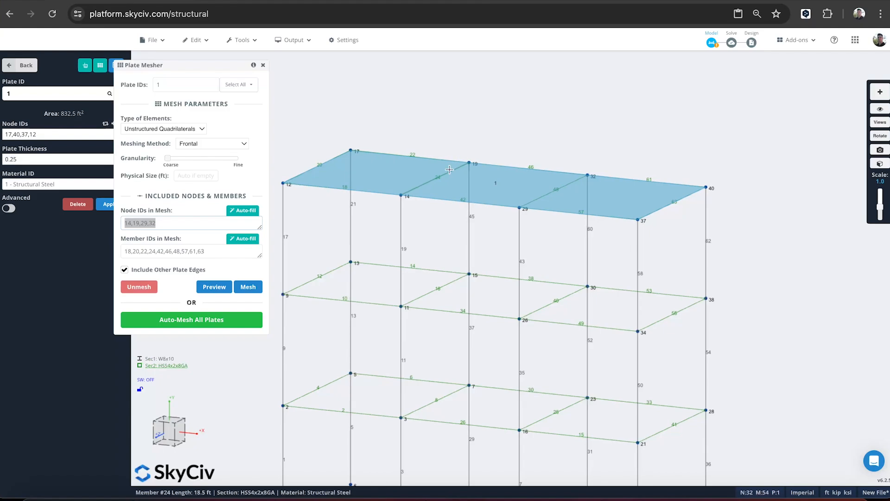
pyautogui.click(173, 252)
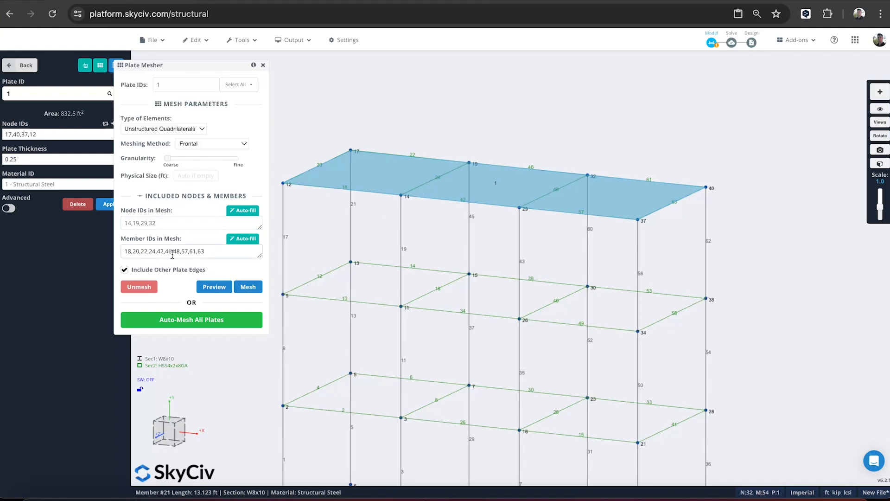
pyautogui.moveTo(217, 251); pyautogui.dragTo(121, 250)
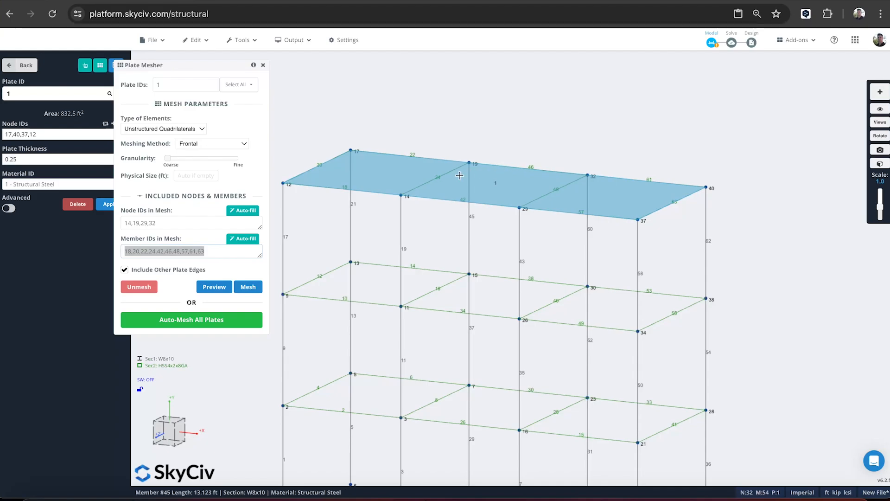
pyautogui.click(252, 286)
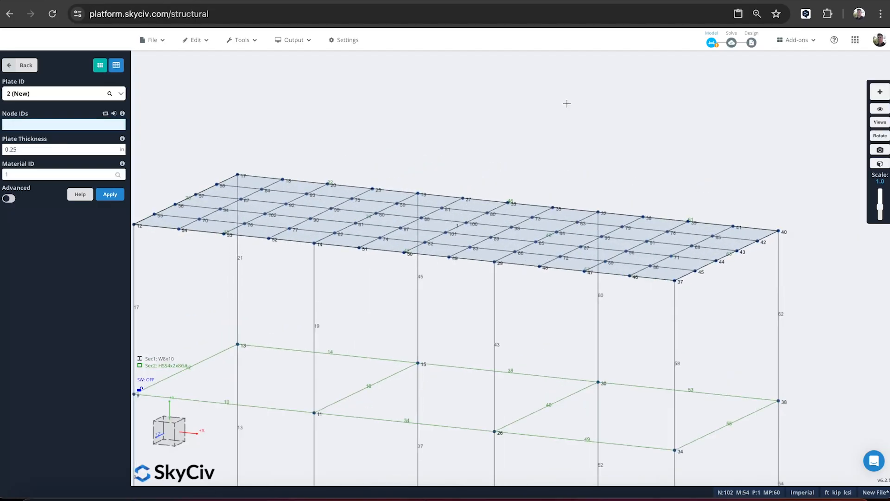
# Set the meshed roof plate's diaphragm option to Rigid in its advanced properties and apply it
pyautogui.moveTo(553, 109); pyautogui.dragTo(545, 123, button='middle')
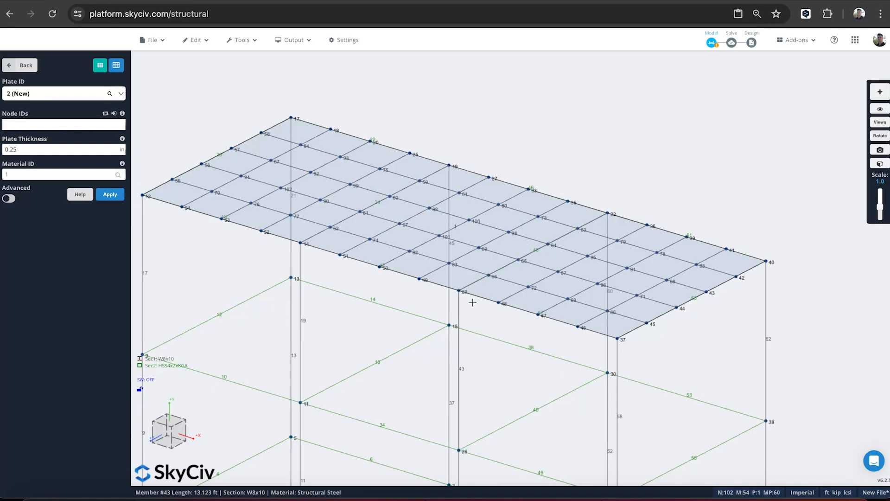
pyautogui.scroll(4, 517, 127)
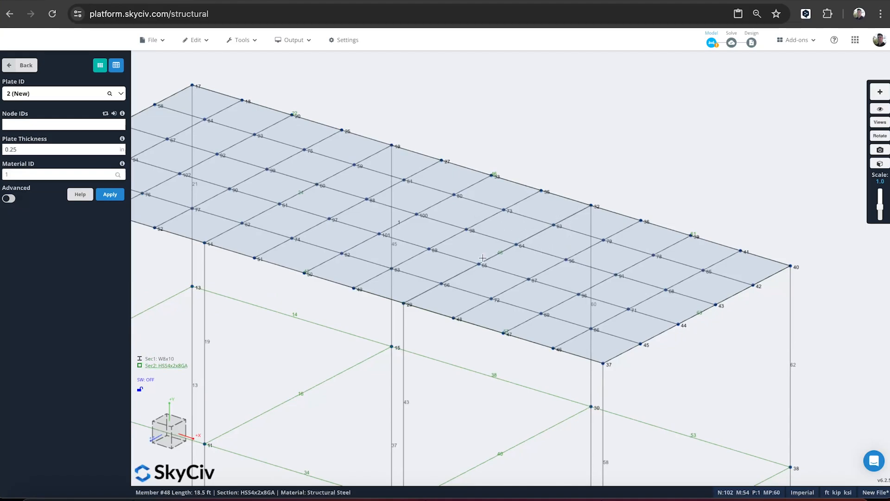
pyautogui.scroll(-5, 541, 144)
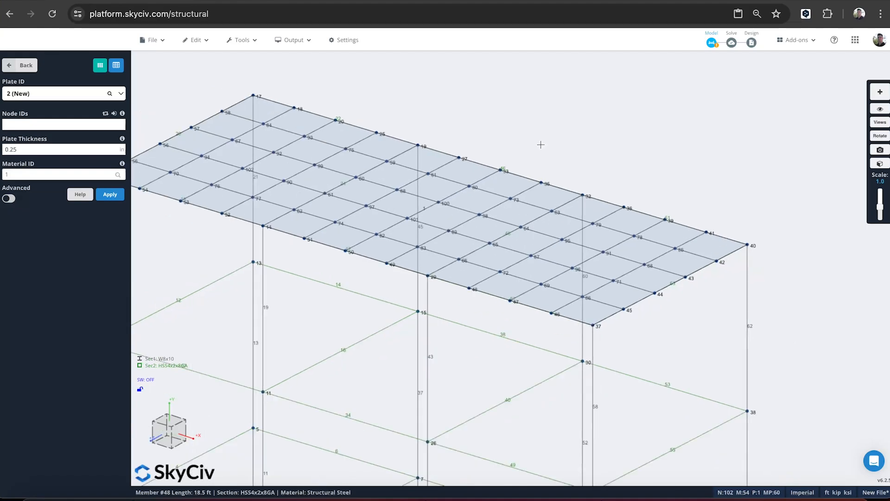
pyautogui.moveTo(638, 111); pyautogui.dragTo(594, 112)
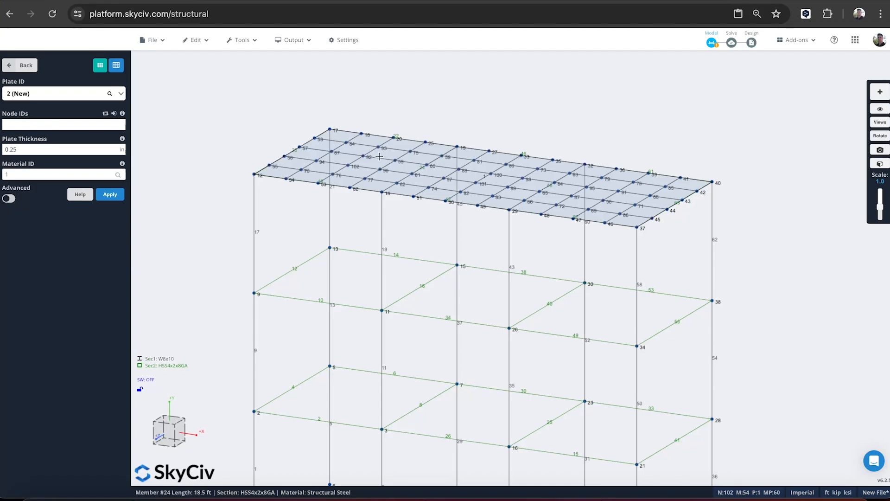
pyautogui.click(379, 156)
pyautogui.click(10, 210)
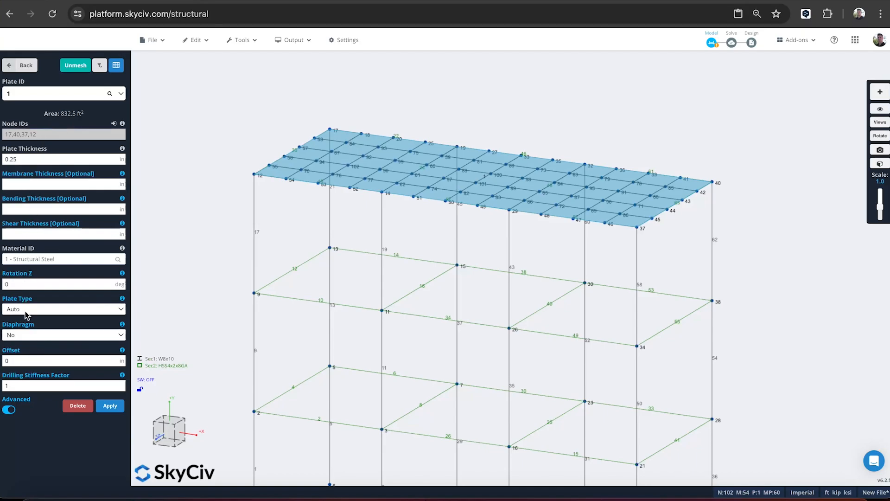
pyautogui.click(22, 335)
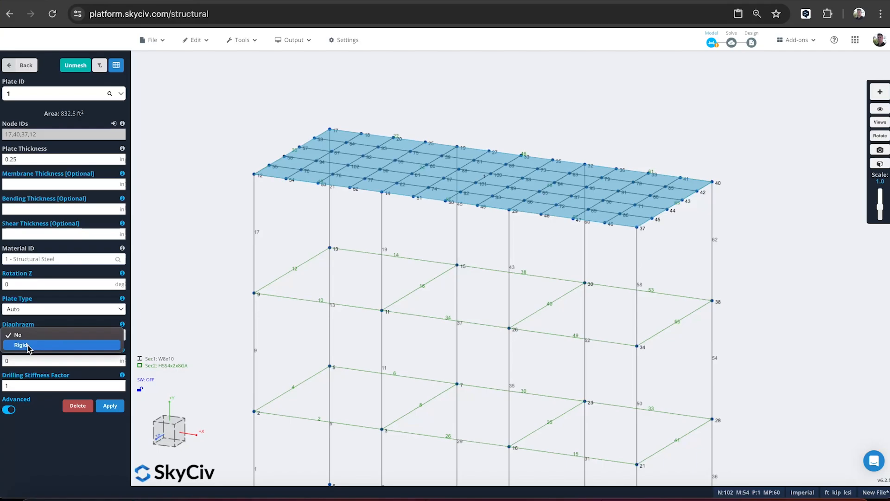
pyautogui.click(21, 345)
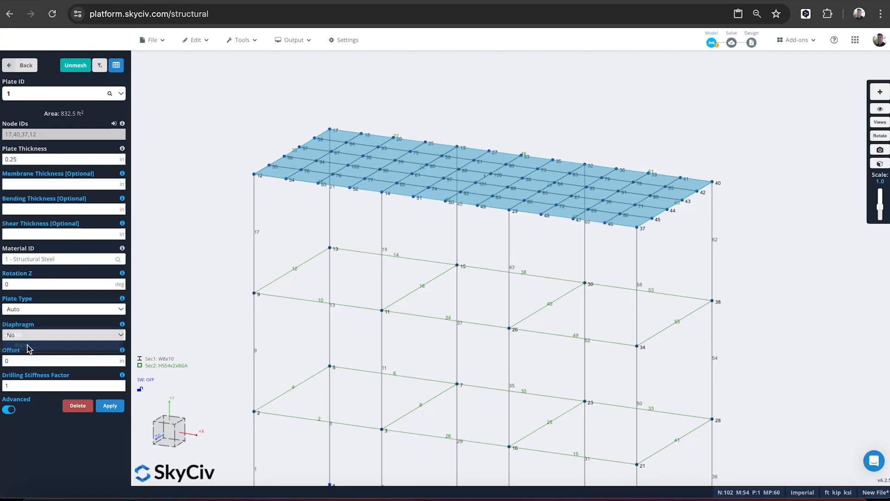
pyautogui.click(110, 406)
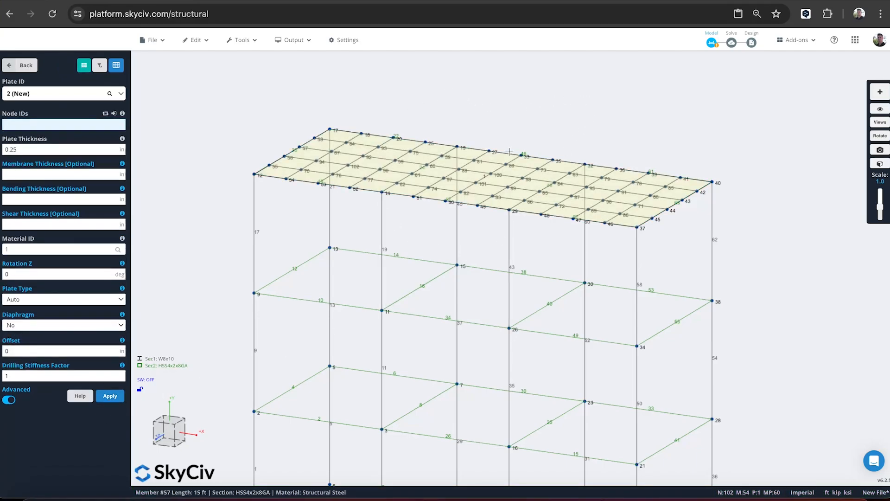
pyautogui.click(27, 65)
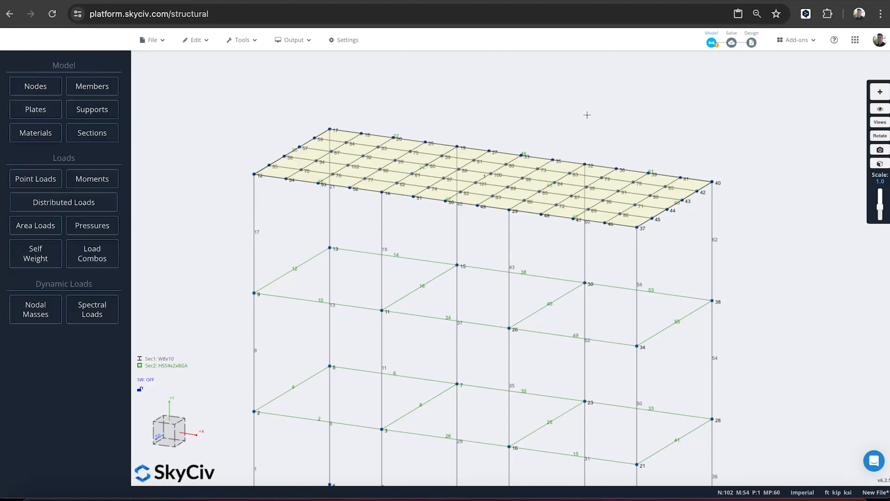
# Open the properties of second-level beam 49 and review the member types available for it
pyautogui.scroll(-3, 677, 167)
pyautogui.moveTo(771, 328); pyautogui.dragTo(764, 281, button='middle')
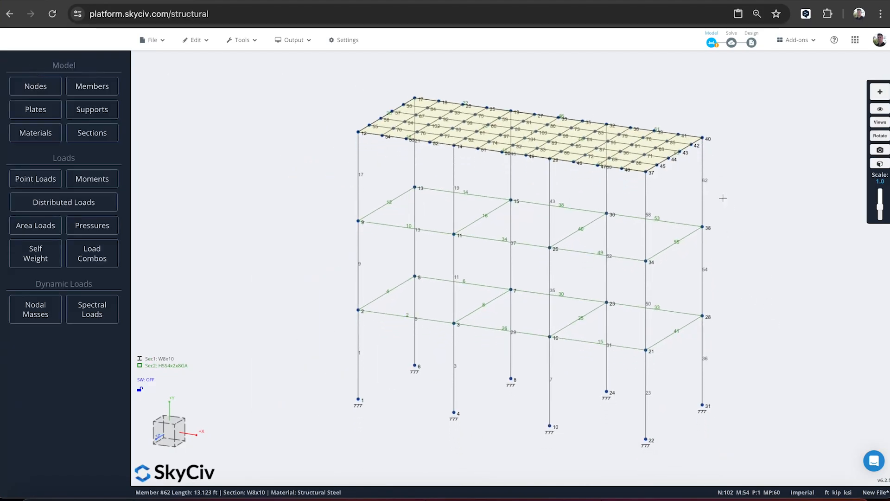
pyautogui.moveTo(738, 219)
pyautogui.mouseDown()
pyautogui.moveTo(717, 219)
pyautogui.moveTo(733, 217)
pyautogui.mouseUp()
pyautogui.click(635, 257)
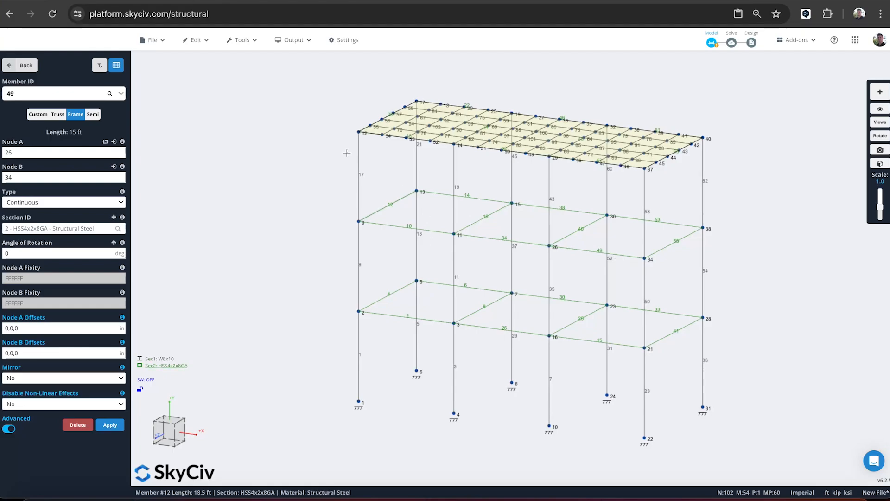
pyautogui.click(43, 206)
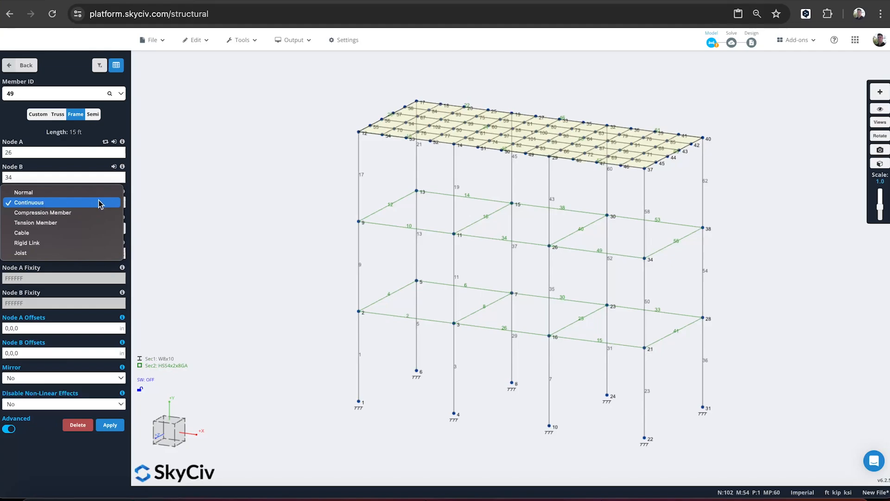
pyautogui.click(204, 193)
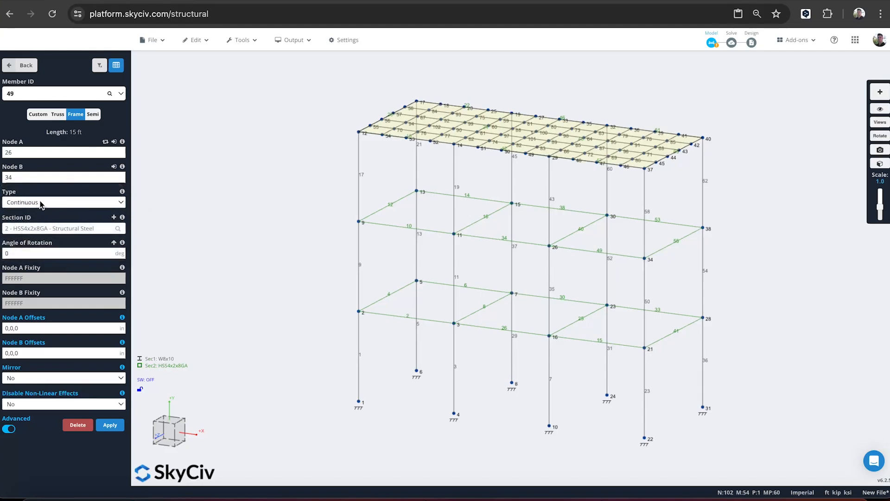
# Join second-level beams 10, 34 and 49 into one member and open the joined member's properties to check it
pyautogui.click(388, 225)
pyautogui.click(530, 243)
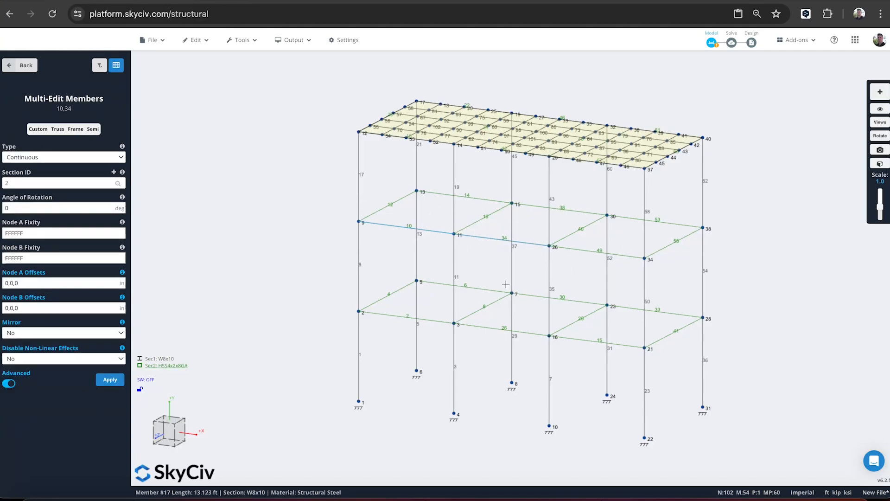
pyautogui.click(627, 256)
pyautogui.rightClick(282, 206)
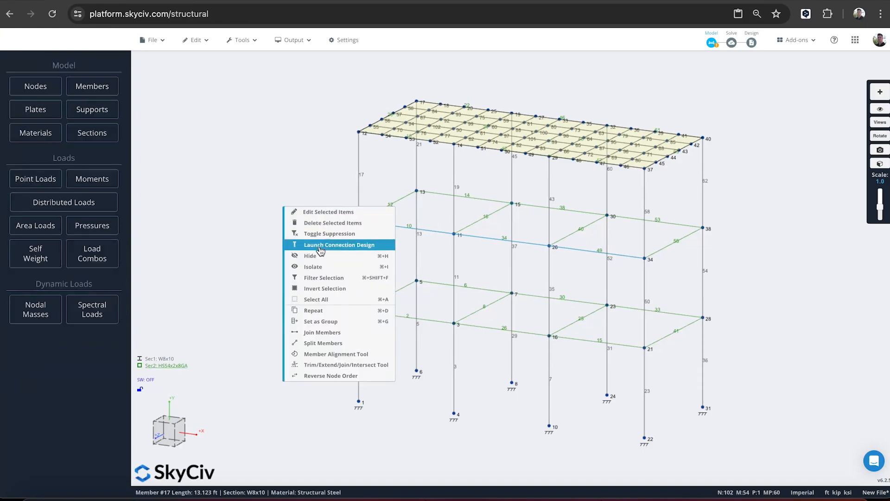
pyautogui.click(320, 332)
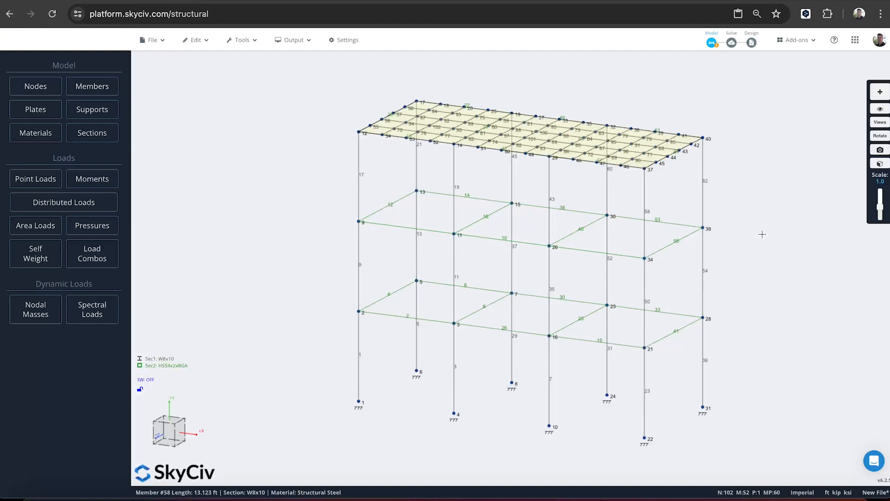
pyautogui.moveTo(763, 234); pyautogui.dragTo(681, 216, button='middle')
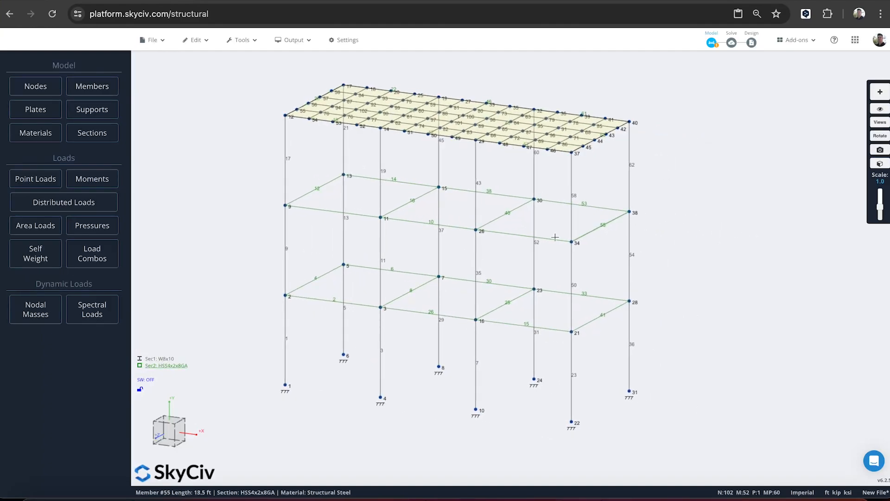
pyautogui.doubleClick(314, 210)
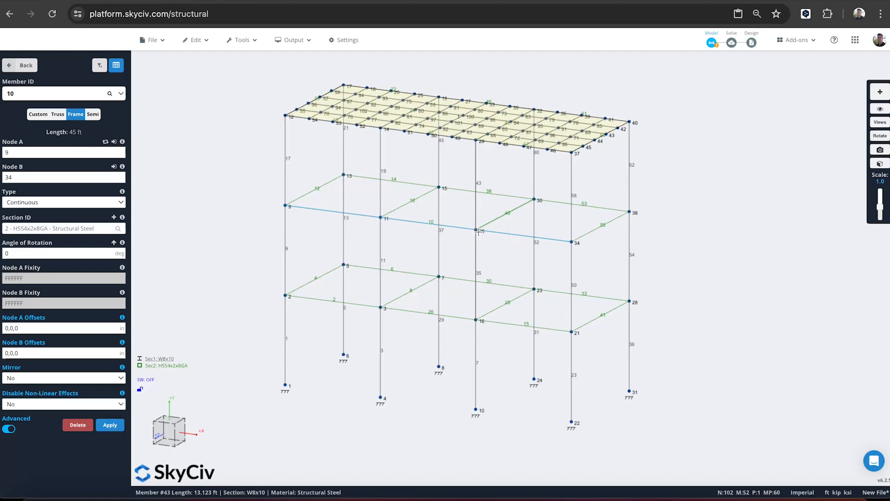
# Join second-level beams 14, 38 and 53, on the frame side opposite beam 10, into one member
pyautogui.moveTo(705, 173); pyautogui.dragTo(492, 178)
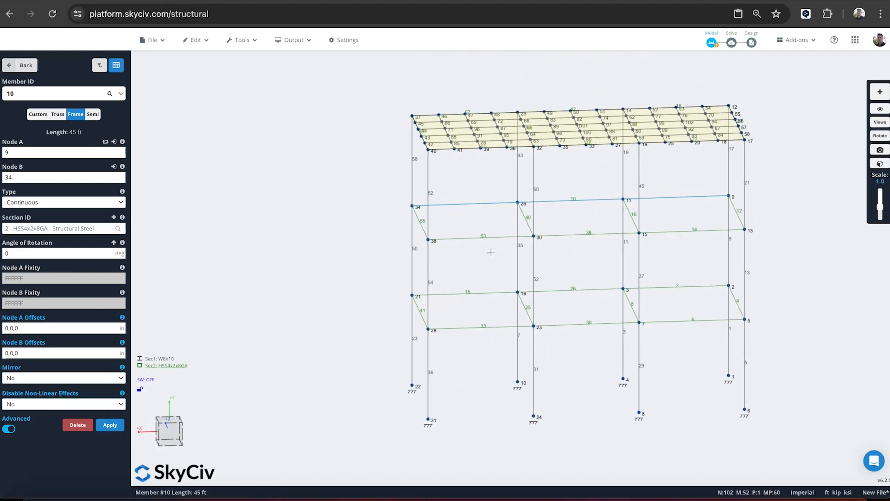
pyautogui.click(500, 239)
pyautogui.keyDown('ctrl'); pyautogui.click(575, 236); pyautogui.keyUp('ctrl')
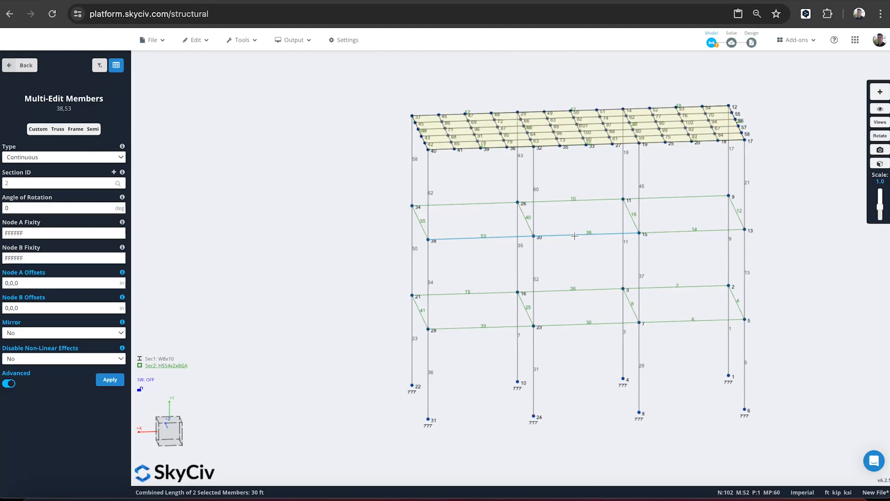
pyautogui.keyDown('ctrl'); pyautogui.click(680, 235); pyautogui.keyUp('ctrl')
pyautogui.hotkey('ctrl', 'm')
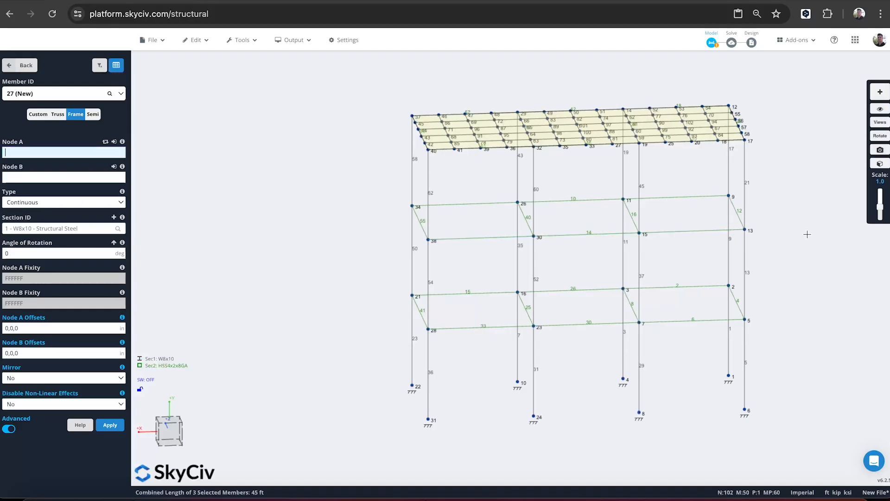
# Set the type of joined second-level beam 14 to Normal and apply the change
pyautogui.click(677, 233)
pyautogui.click(23, 201)
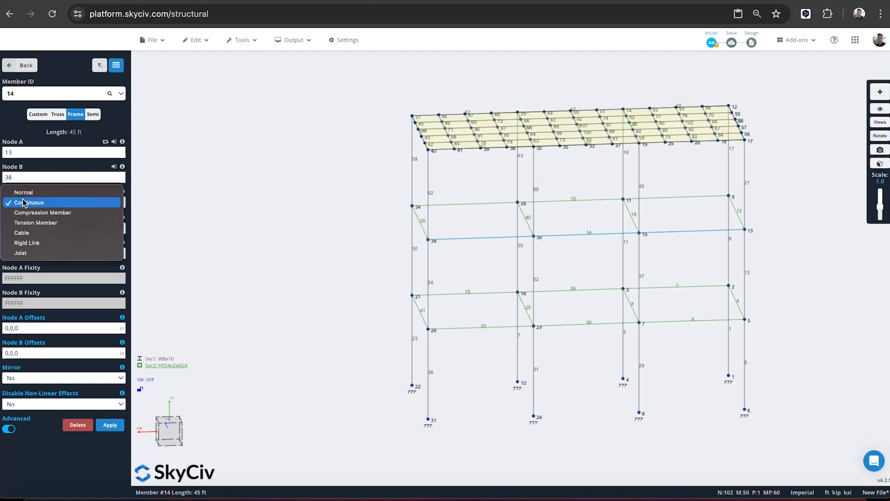
pyautogui.click(25, 198)
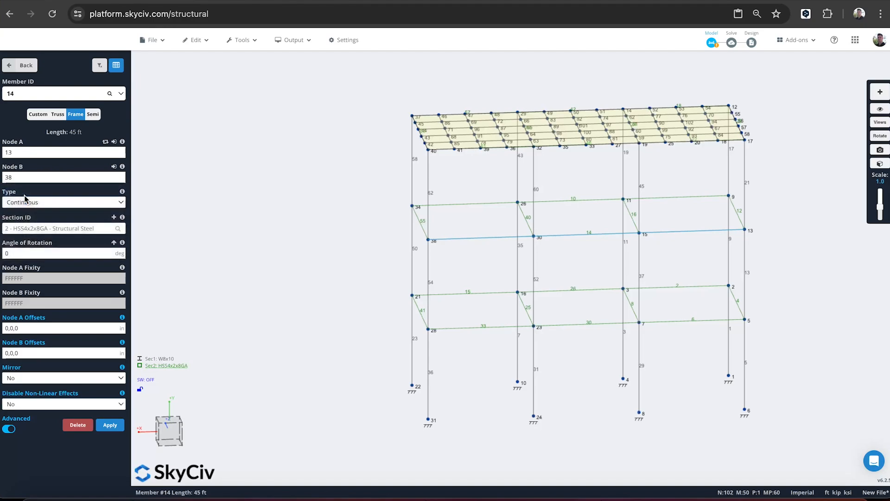
pyautogui.click(110, 425)
pyautogui.click(596, 201)
pyautogui.click(616, 234)
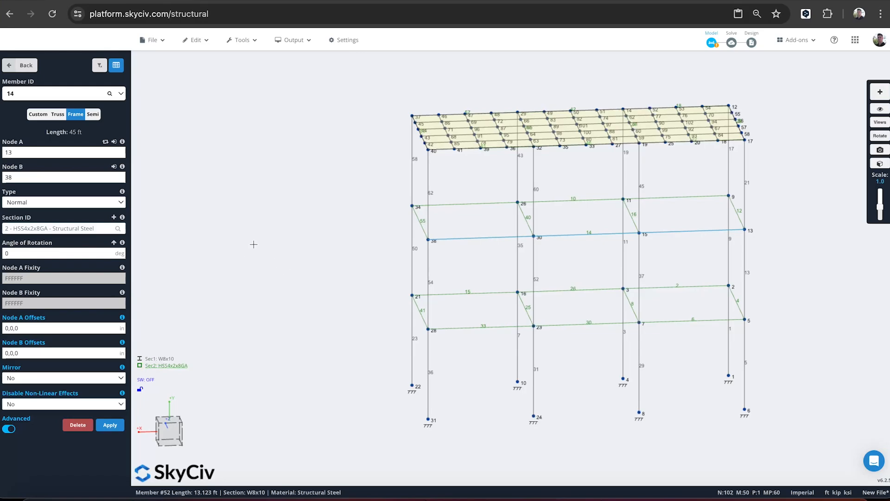
# Dismiss the save reminder, restore beam 14's type to Continuous, review the other member types and leave its properties
pyautogui.click(37, 204)
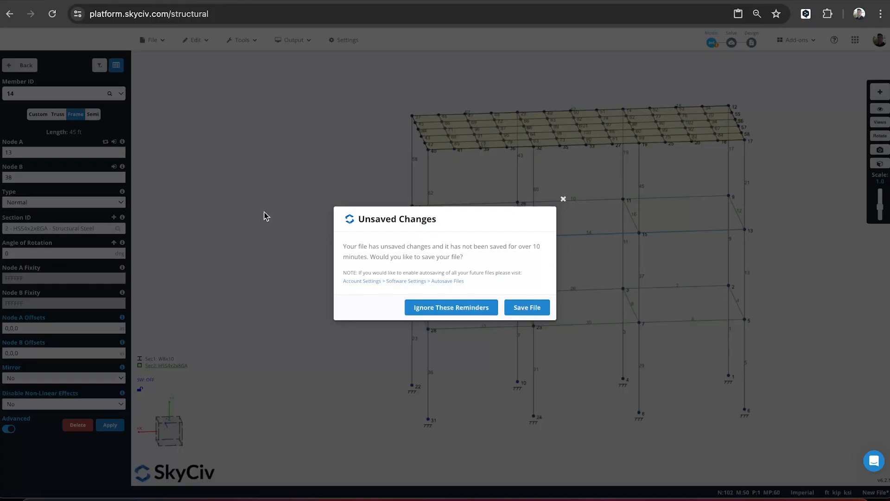
pyautogui.click(564, 199)
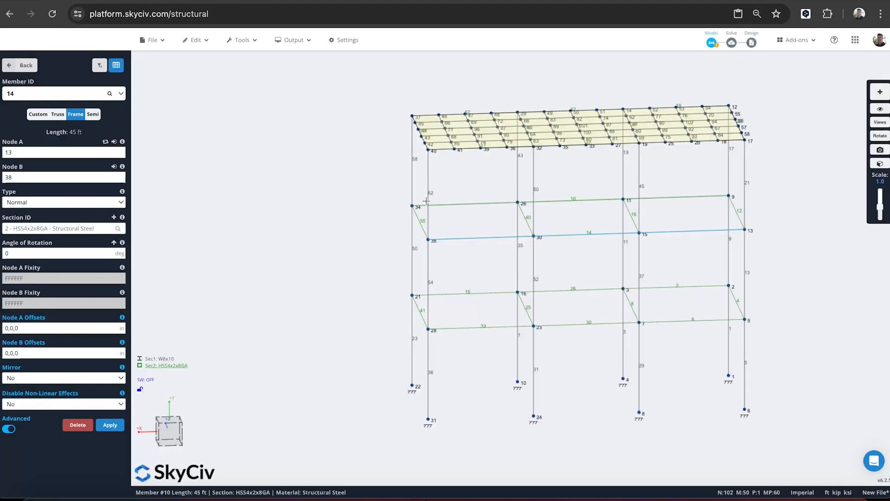
pyautogui.click(39, 205)
pyautogui.click(38, 212)
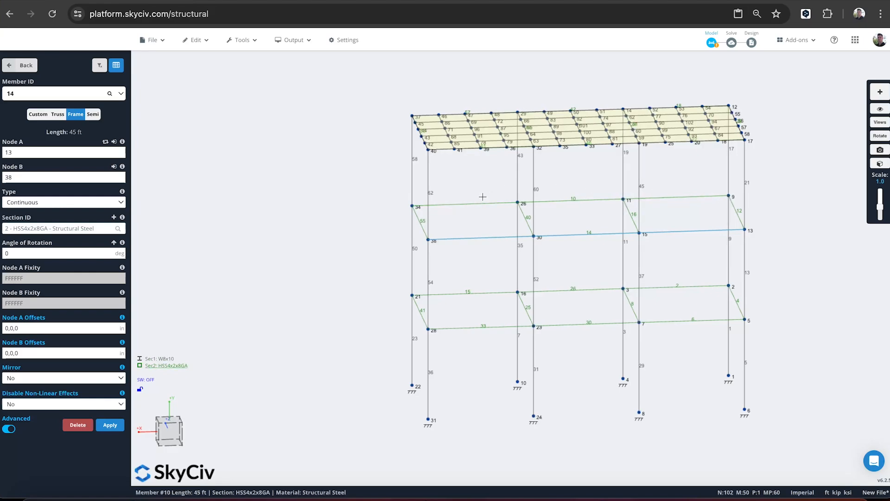
pyautogui.click(46, 202)
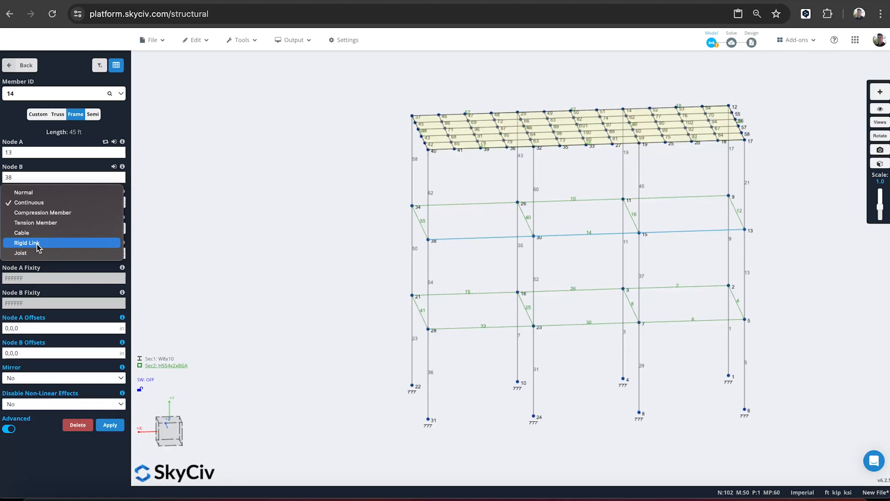
pyautogui.click(262, 169)
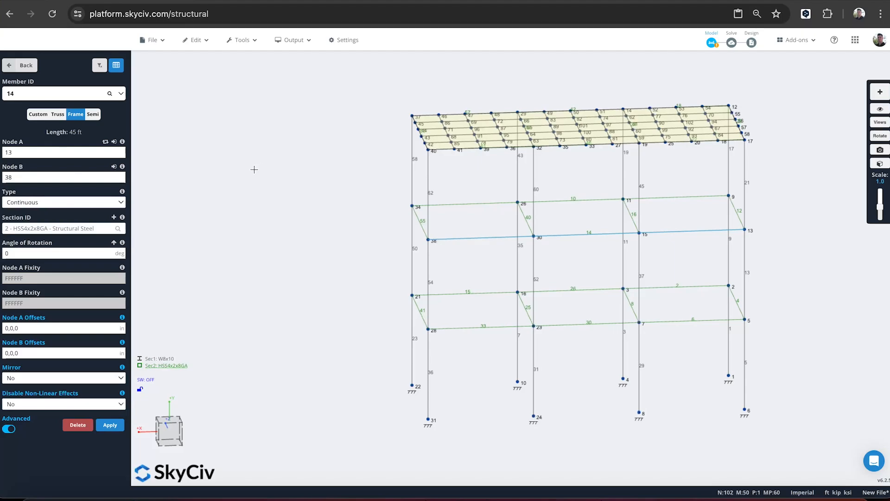
pyautogui.click(36, 66)
# Select second-level transverse beams 12, 16, 40 and 55 and assign them to a new distributed load
pyautogui.moveTo(199, 149); pyautogui.dragTo(409, 155)
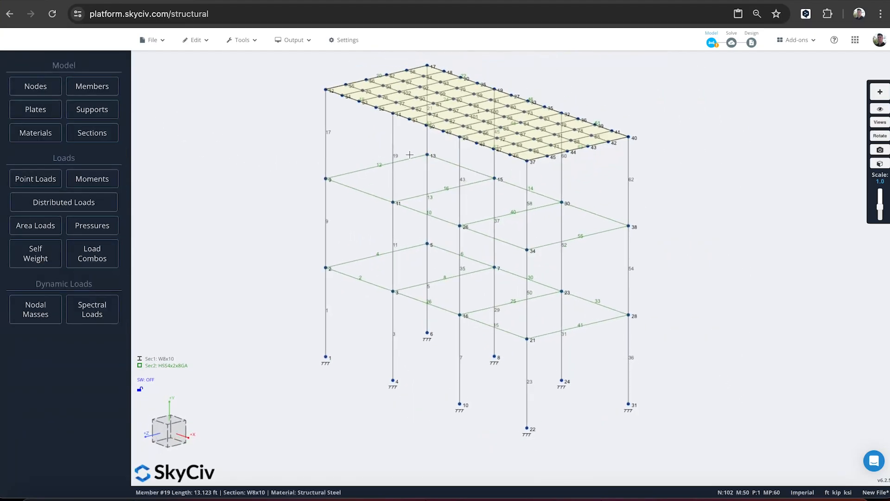
pyautogui.scroll(-3, 411, 154)
pyautogui.moveTo(623, 114); pyautogui.dragTo(670, 145, button='right')
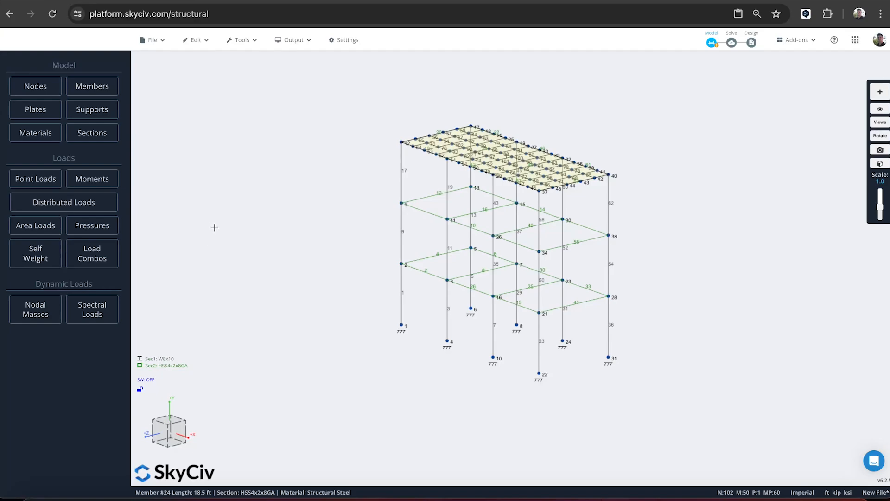
pyautogui.moveTo(701, 210); pyautogui.dragTo(640, 201)
pyautogui.moveTo(522, 208); pyautogui.dragTo(545, 245)
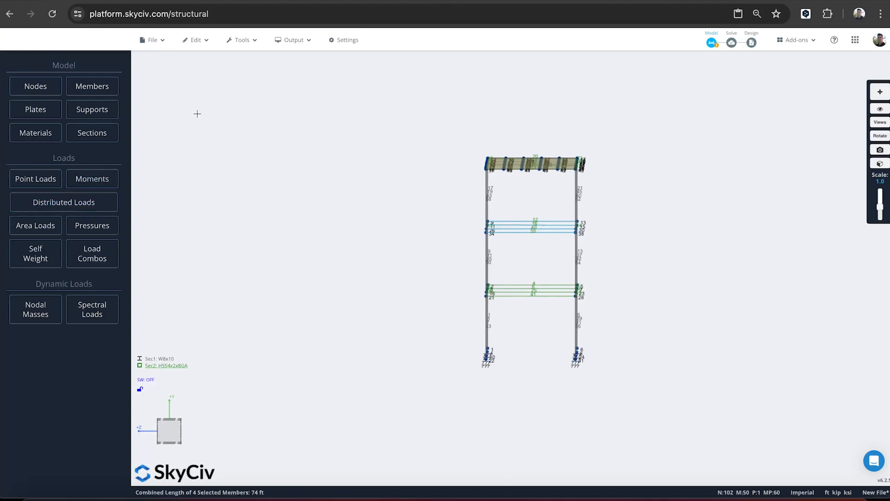
pyautogui.click(81, 203)
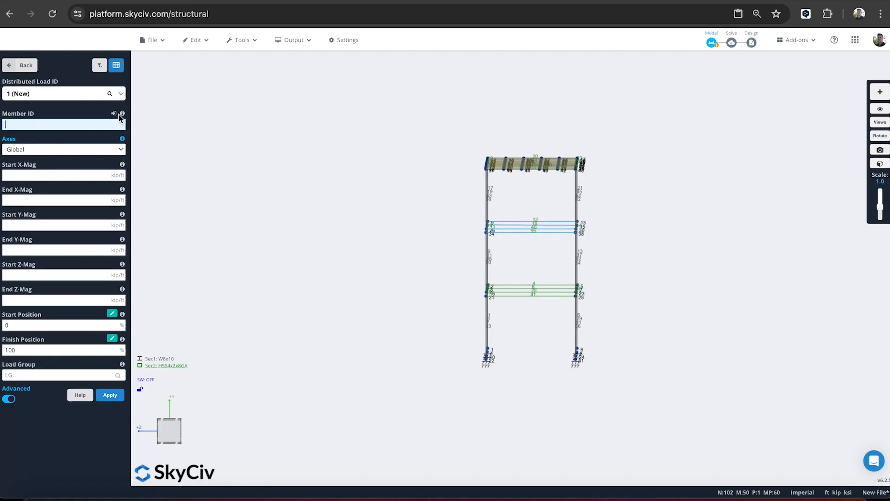
pyautogui.click(44, 122)
# Set the load's start and end Y magnitudes to -0.2 kip/ft, assign it to load group LIVE LOAD and apply it
pyautogui.click(26, 222)
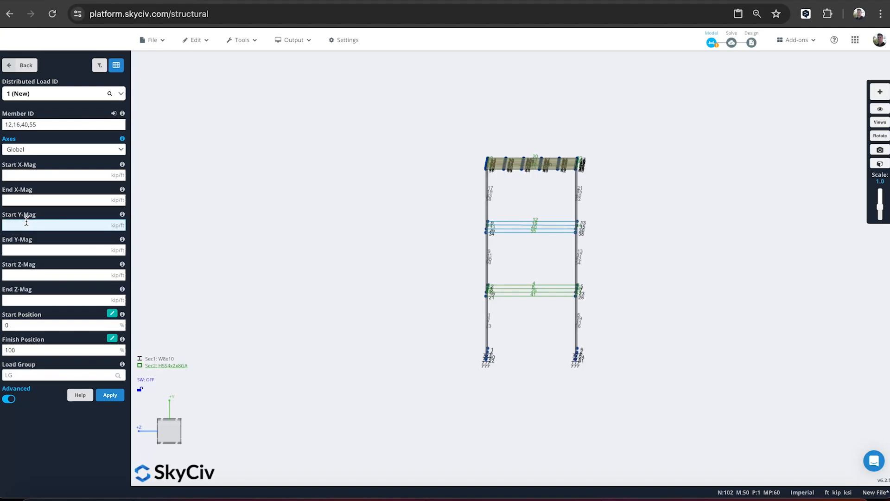
pyautogui.write('-0.2')
pyautogui.press('Tab')
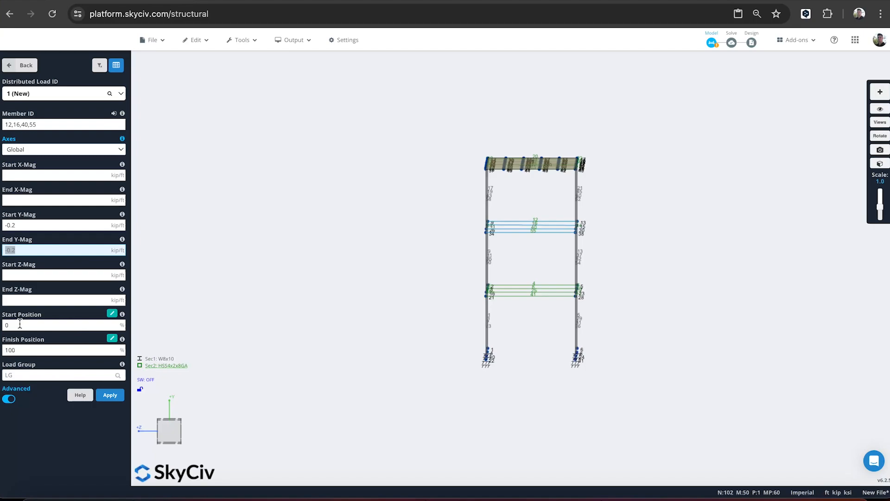
pyautogui.click(26, 376)
pyautogui.write('LIVE LOAD')
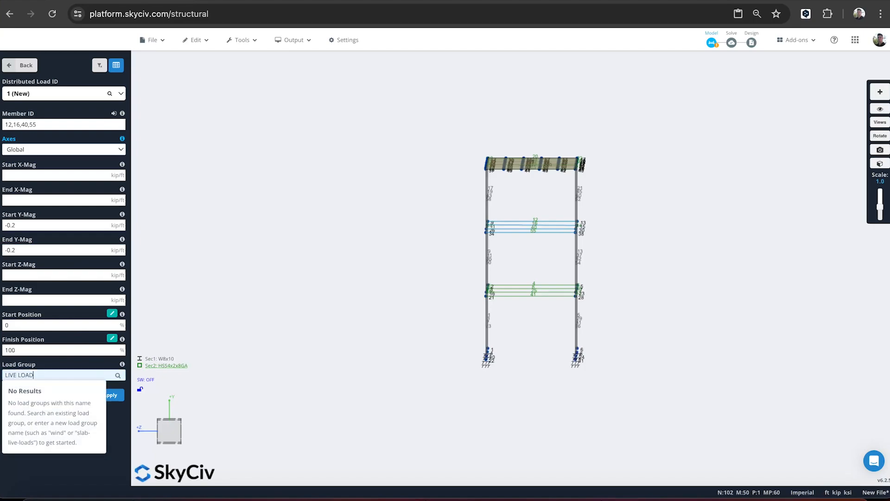
pyautogui.press('Return')
# Try different display scales for the load diagrams and reduce the scale to 0.0 to hide them
pyautogui.moveTo(410, 161)
pyautogui.mouseDown()
pyautogui.moveTo(334, 165)
pyautogui.moveTo(343, 165)
pyautogui.mouseUp()
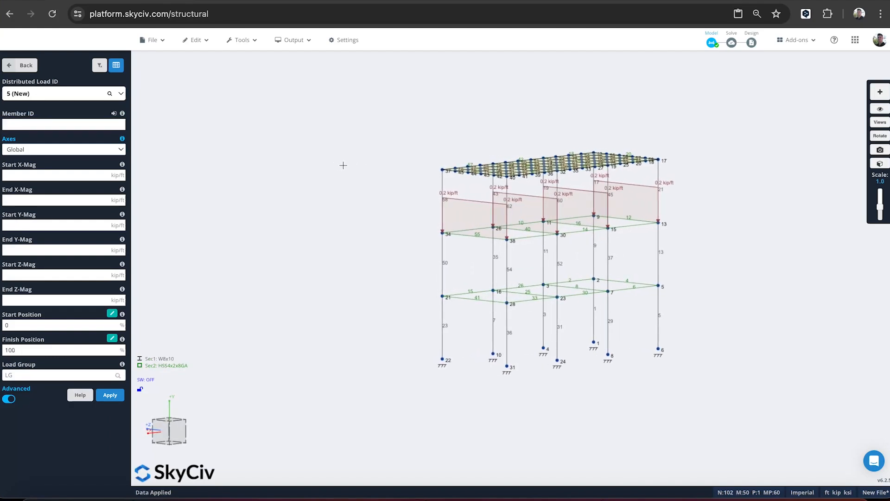
pyautogui.keyDown('shift'); pyautogui.scroll(-10, 344, 165); pyautogui.keyUp('shift')
pyautogui.keyDown('shift'); pyautogui.scroll(3, 344, 165); pyautogui.keyUp('shift')
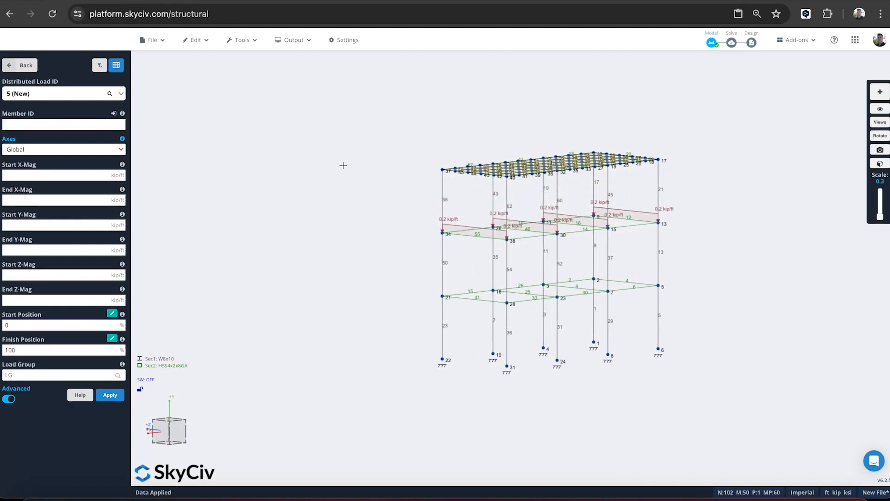
pyautogui.keyDown('shift'); pyautogui.scroll(3, 343, 165); pyautogui.keyUp('shift')
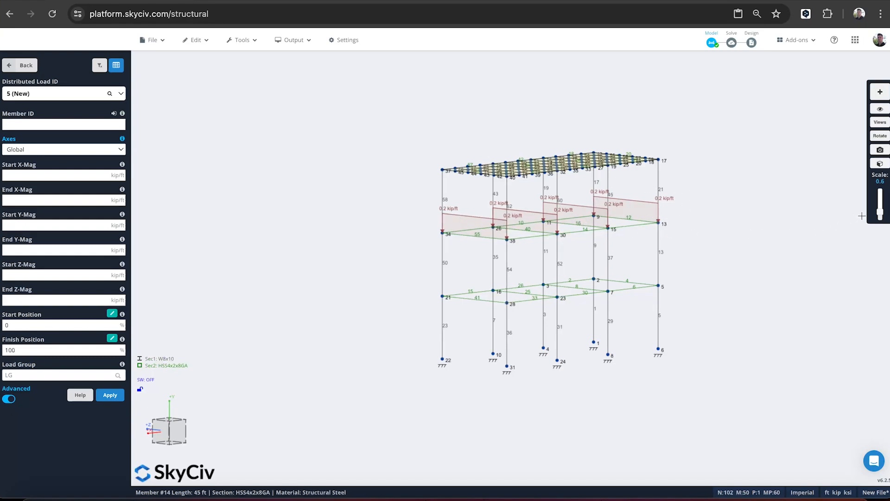
pyautogui.moveTo(879, 214)
pyautogui.mouseDown()
pyautogui.moveTo(880, 195)
pyautogui.moveTo(880, 221)
pyautogui.moveTo(880, 210)
pyautogui.mouseUp()
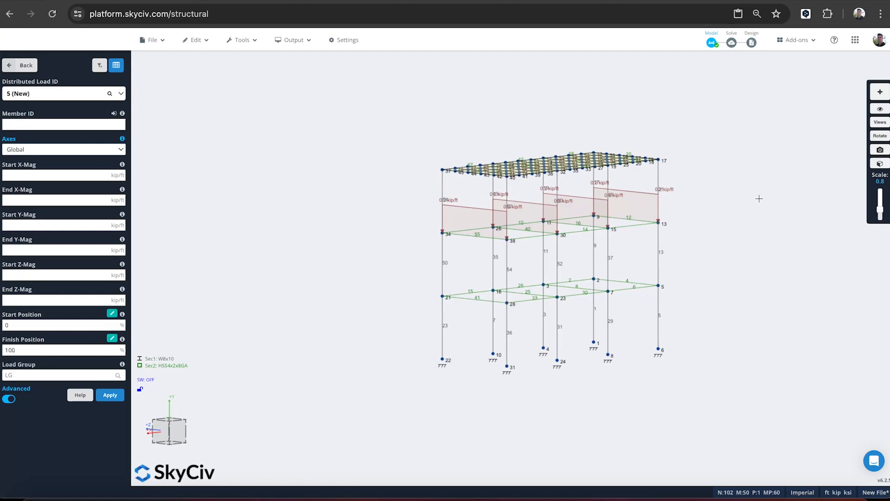
pyautogui.press('Down')
pyautogui.press('Down')
pyautogui.press('Down')
pyautogui.press('Down')
pyautogui.press('Down')
pyautogui.press('Down')
pyautogui.press('Down')
pyautogui.press('Down')
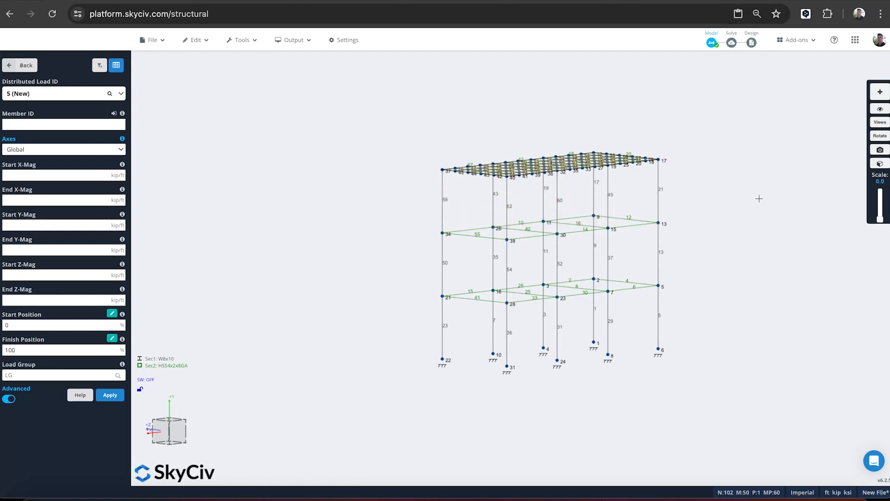
pyautogui.press('Up')
pyautogui.press('Up')
pyautogui.press('Up')
pyautogui.press('Up')
pyautogui.press('Up')
pyautogui.press('Up')
pyautogui.press('Down')
pyautogui.press('Down')
pyautogui.press('Down')
pyautogui.press('Down')
pyautogui.press('Down')
pyautogui.press('Down')
pyautogui.press('Up')
pyautogui.press('Up')
pyautogui.press('Up')
pyautogui.press('Up')
pyautogui.press('Up')
pyautogui.press('Up')
pyautogui.press('Up')
pyautogui.press('Up')
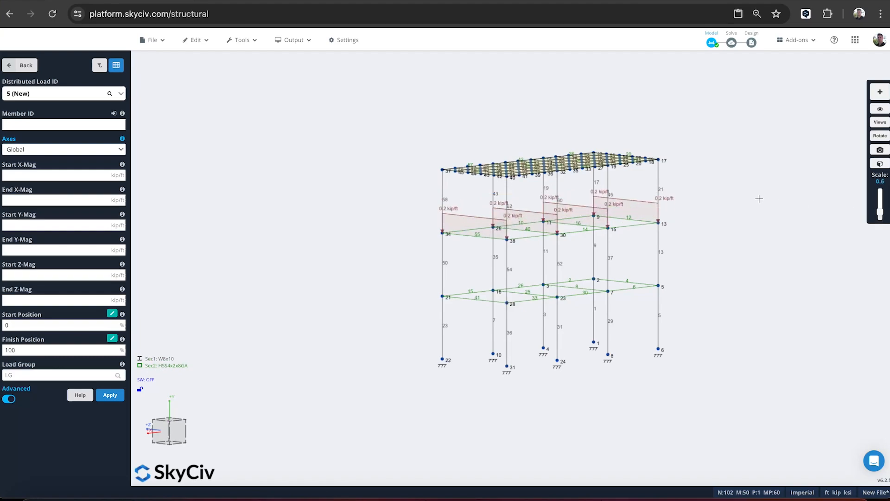
pyautogui.press('Down')
pyautogui.press('Down')
pyautogui.press('Down')
pyautogui.press('Down')
pyautogui.press('Down')
pyautogui.press('Down')
pyautogui.press('Down')
pyautogui.press('Down')
# Select all columns and beams on the frame side containing nodes 6, 8, 24 and 31 and assign them to a new distributed load
pyautogui.moveTo(718, 238); pyautogui.dragTo(706, 368)
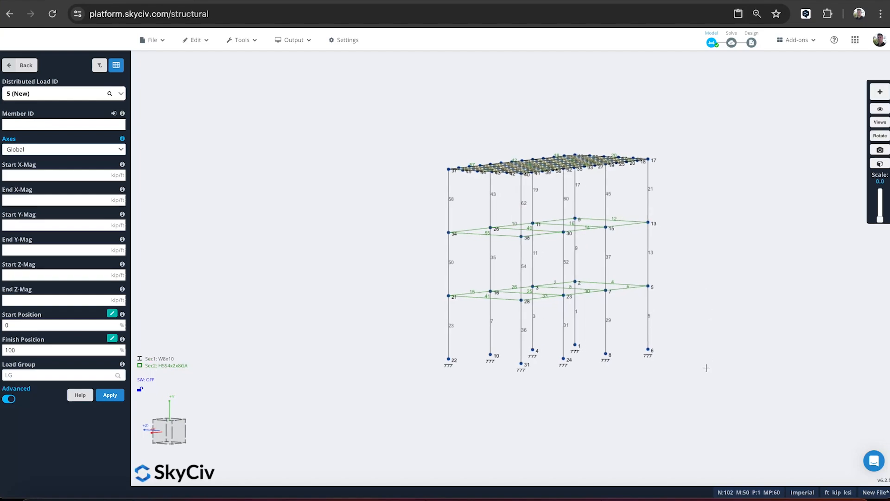
pyautogui.moveTo(690, 347); pyautogui.dragTo(729, 344, button='right')
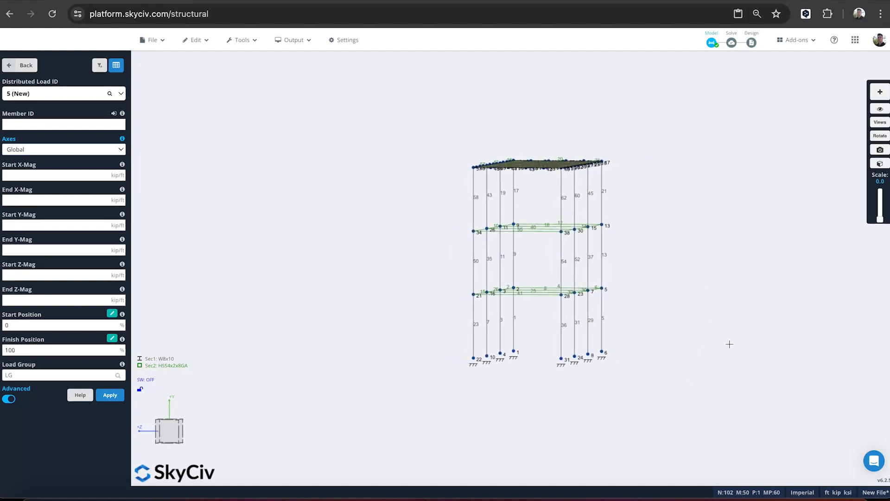
pyautogui.moveTo(618, 391); pyautogui.dragTo(567, 114)
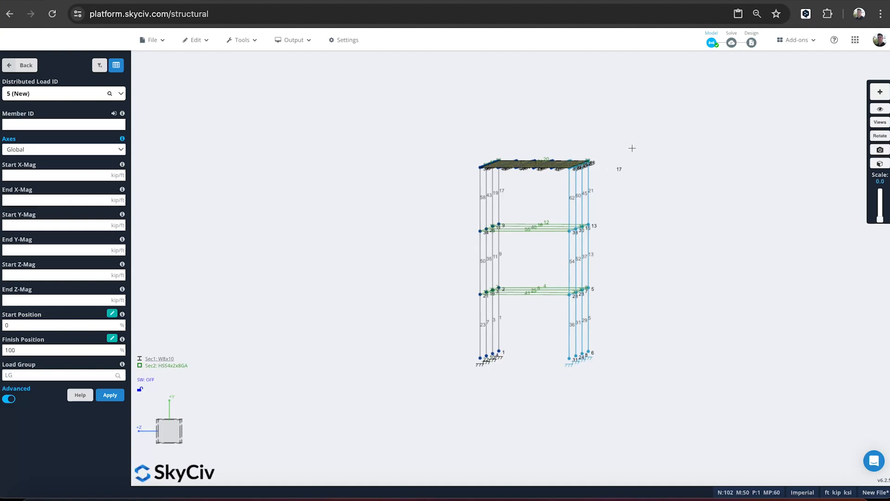
pyautogui.moveTo(641, 147); pyautogui.dragTo(631, 153, button='right')
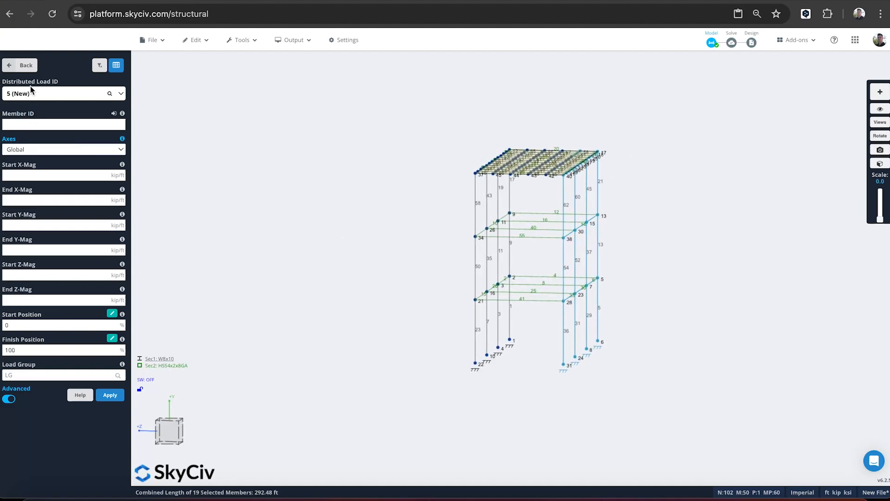
pyautogui.click(21, 123)
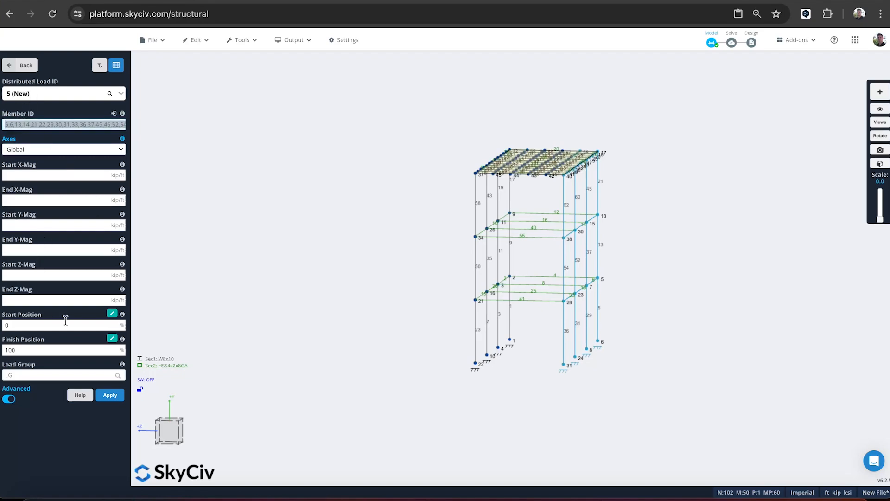
# Set the load's start and end Z magnitudes to 0.05 kip/ft, assign it to load group WIND LOADS and apply it
pyautogui.click(30, 277)
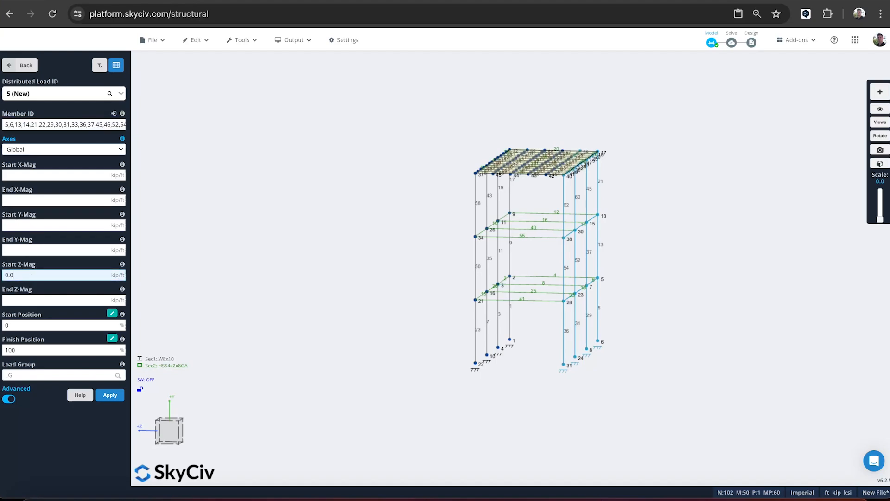
pyautogui.write('0.05')
pyautogui.press('Tab')
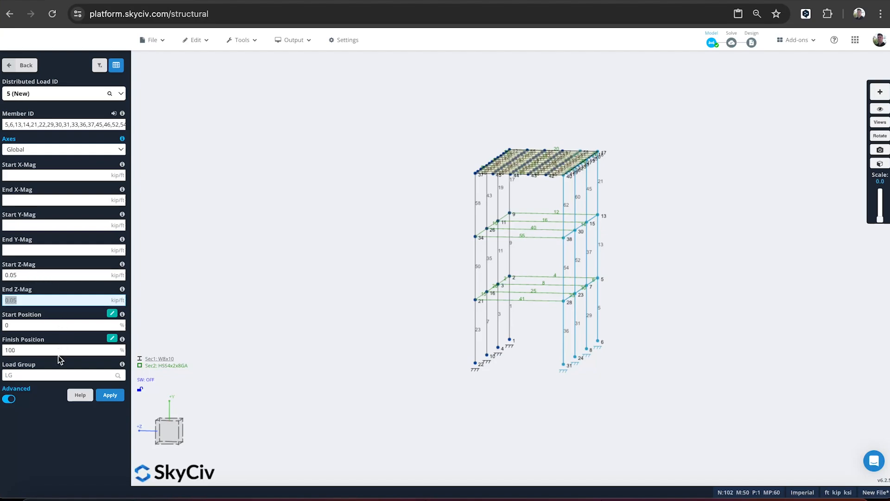
pyautogui.click(49, 375)
pyautogui.write('WIND LOADS')
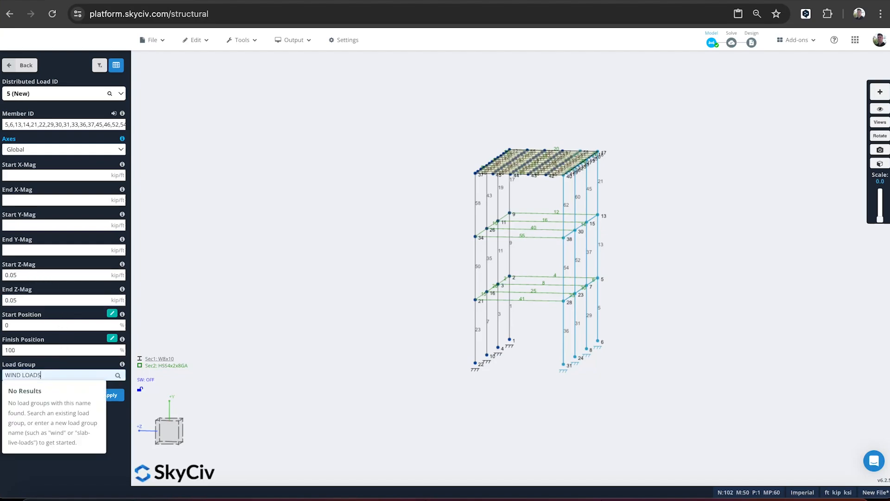
pyautogui.press('Return')
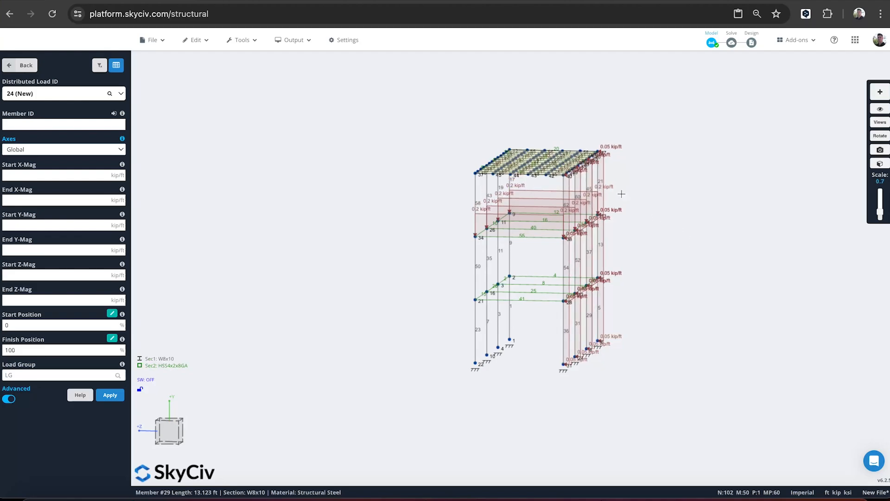
# Inspect the applied wind loads, return the load display scale to 0.0 and leave the distributed load form
pyautogui.moveTo(690, 216); pyautogui.dragTo(731, 223)
pyautogui.moveTo(657, 253); pyautogui.dragTo(726, 264)
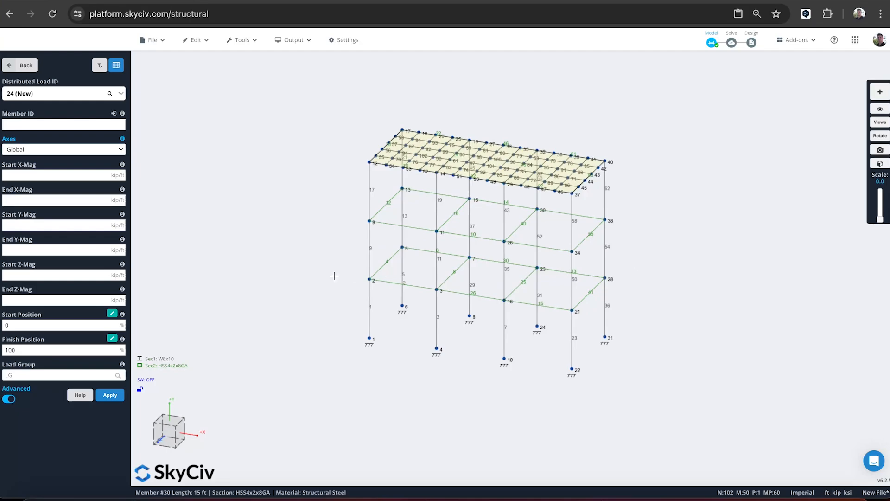
pyautogui.click(23, 66)
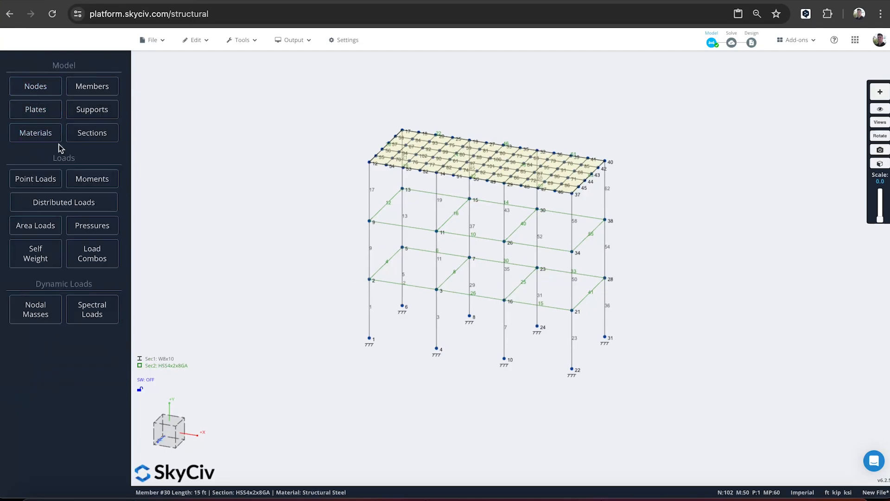
# Define a new one-way area load with corner nodes 5,28,21,2, a pressure magnitude of -0.1 ksf and column/beam direction 5,28
pyautogui.click(39, 231)
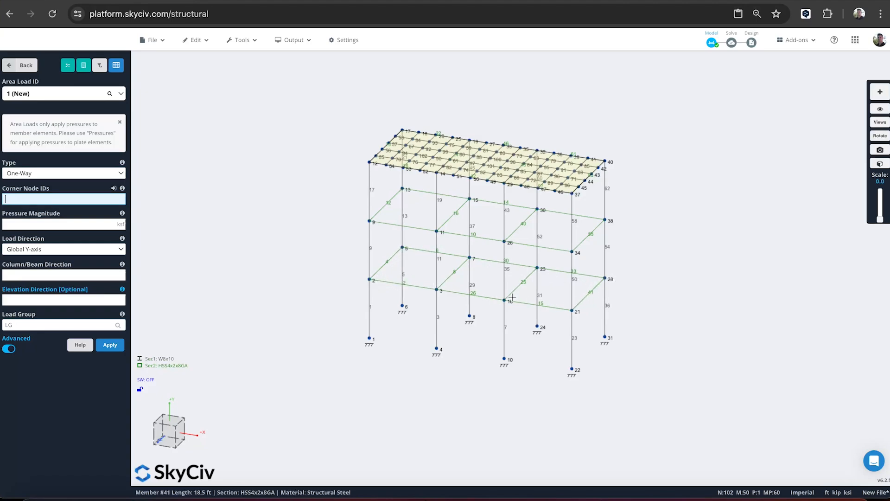
pyautogui.write('5,28,')
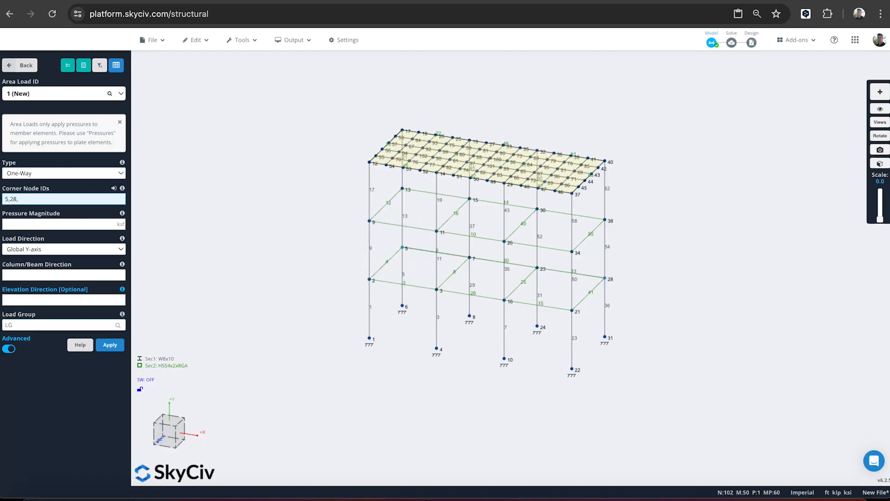
pyautogui.write('21,2')
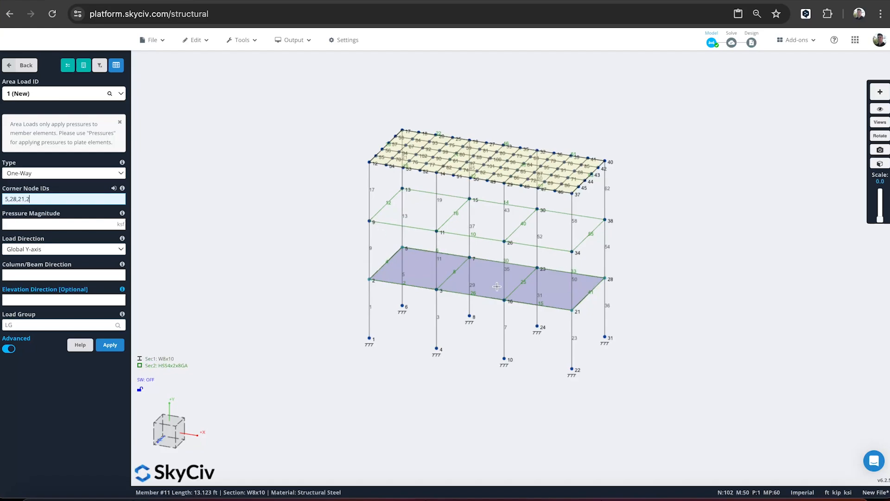
pyautogui.click(19, 224)
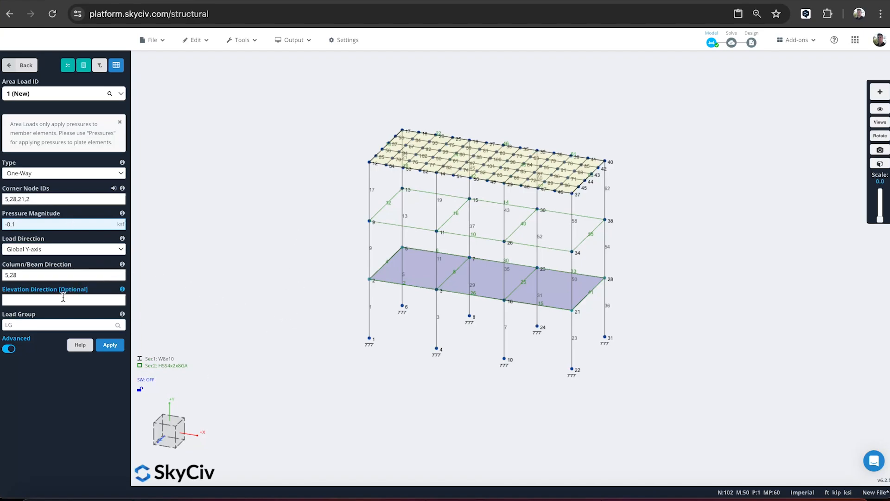
# Assign the area load to a new load group named EQUIQMENT A and apply it
pyautogui.click(35, 326)
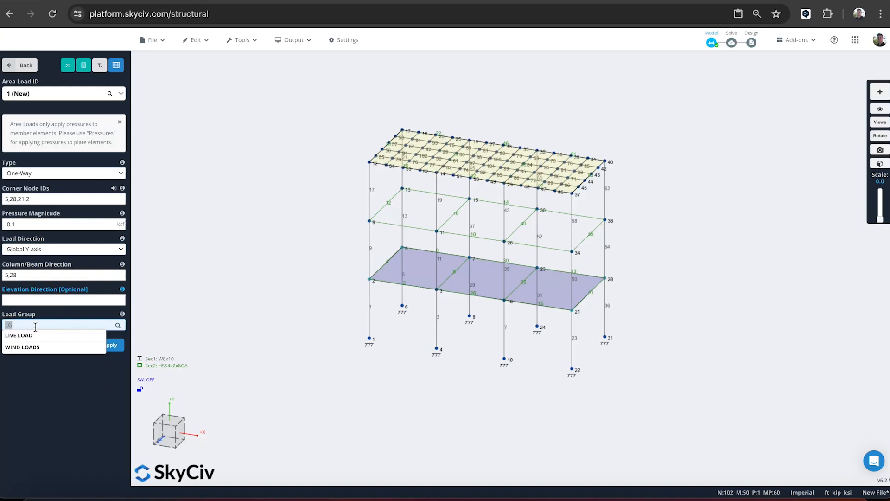
pyautogui.write('DEAD')
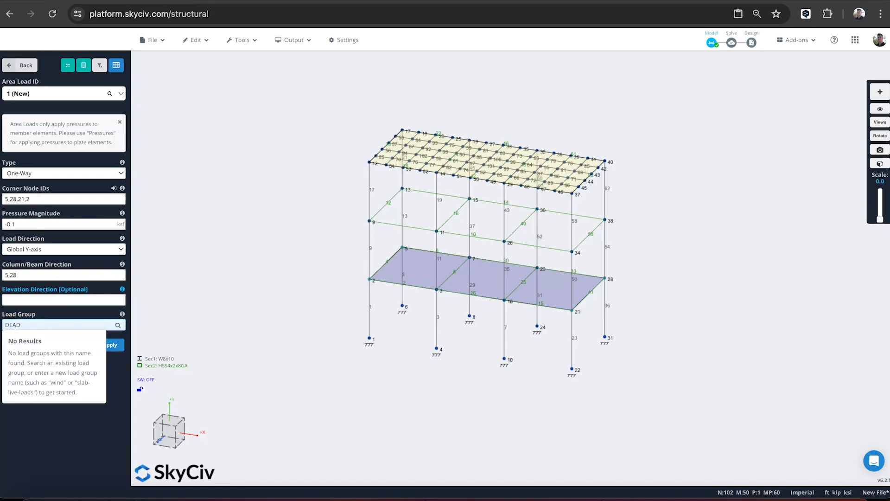
pyautogui.press('BackSpace')
pyautogui.press('BackSpace')
pyautogui.press('BackSpace')
pyautogui.press('BackSpace')
pyautogui.press('BackSpace')
pyautogui.press('BackSpace')
pyautogui.write('EQUIO')
pyautogui.press('Return')
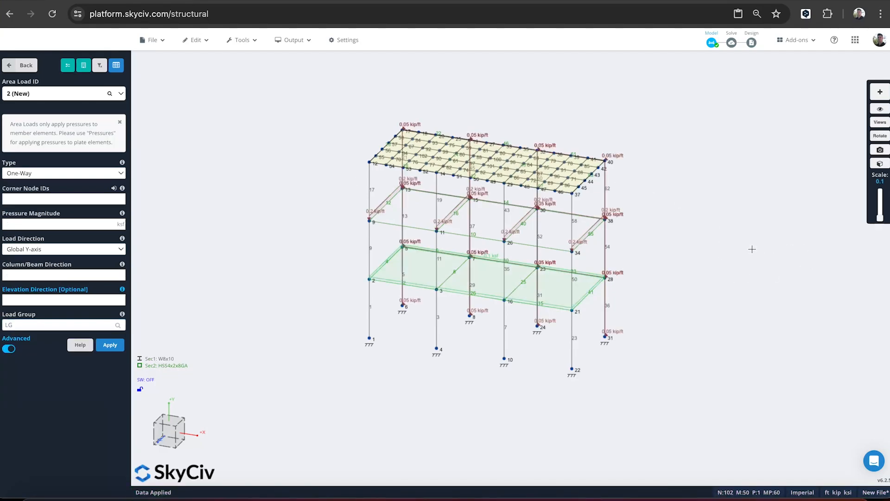
# Raise the load display scale to 0.8 and inspect the area load on the first elevated floor
pyautogui.keyDown('shift'); pyautogui.scroll(7, 752, 249); pyautogui.keyUp('shift')
pyautogui.moveTo(722, 240); pyautogui.dragTo(732, 223, button='right')
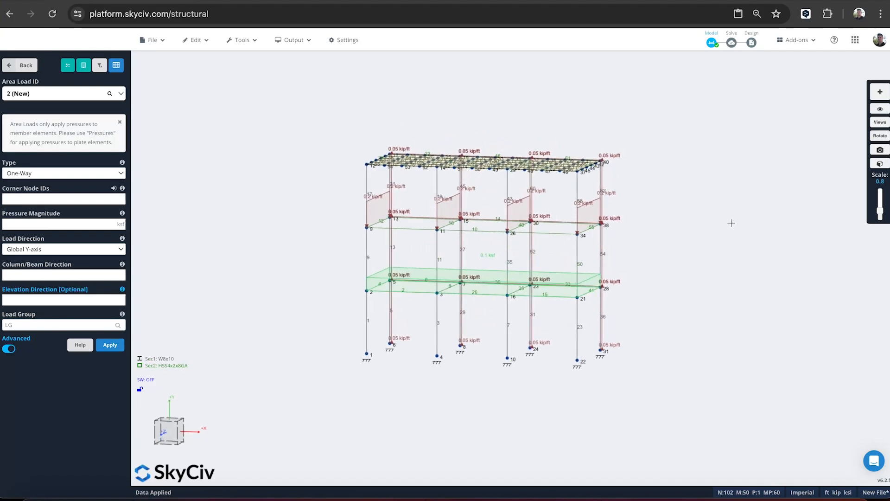
pyautogui.scroll(5, 534, 248)
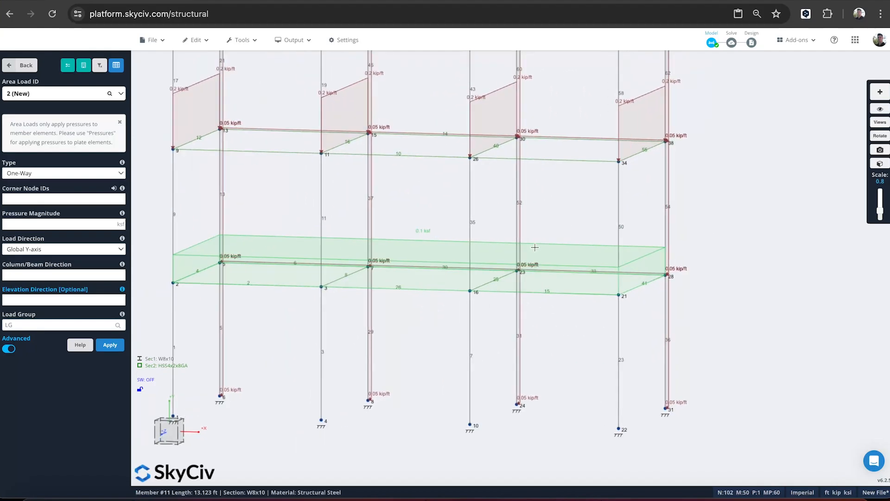
pyautogui.scroll(-2, 534, 247)
pyautogui.moveTo(688, 218); pyautogui.dragTo(675, 224, button='right')
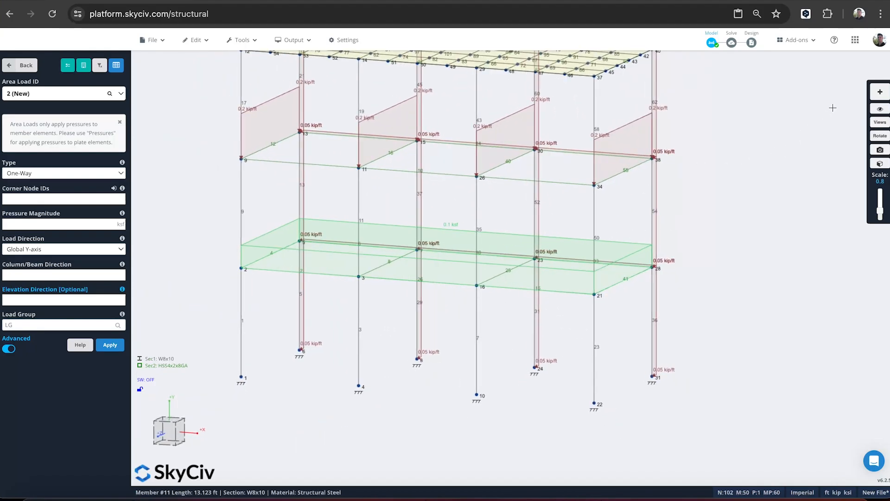
pyautogui.scroll(-1, 833, 108)
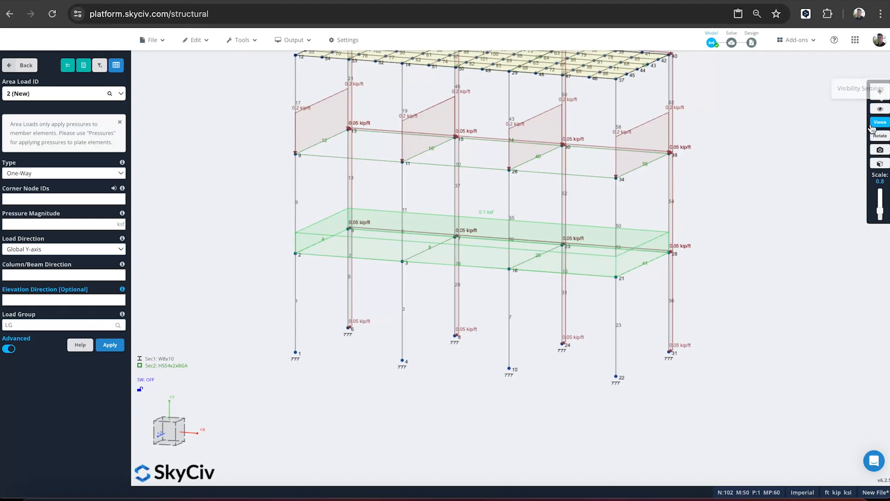
# Hide the LIVE LOAD and WIND LOADS groups and display the area load as equivalent member loads
pyautogui.click(875, 112)
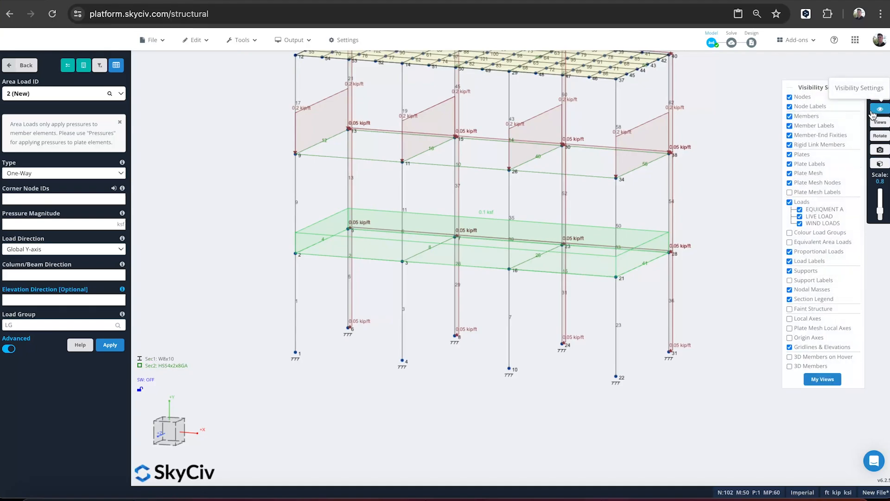
pyautogui.click(800, 203)
pyautogui.click(820, 212)
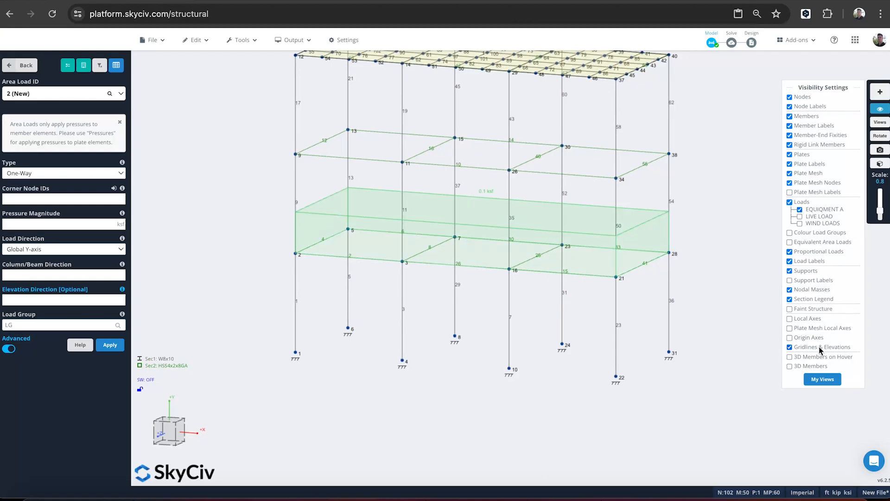
pyautogui.click(808, 243)
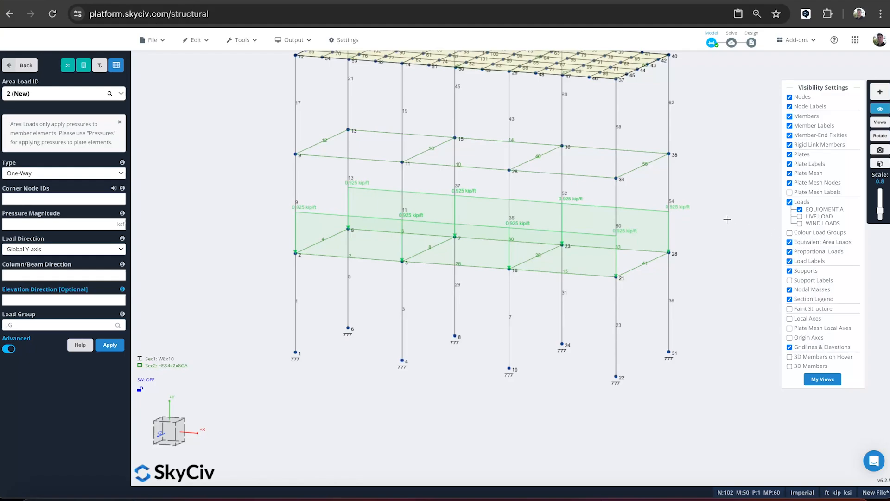
pyautogui.moveTo(727, 219); pyautogui.dragTo(679, 219)
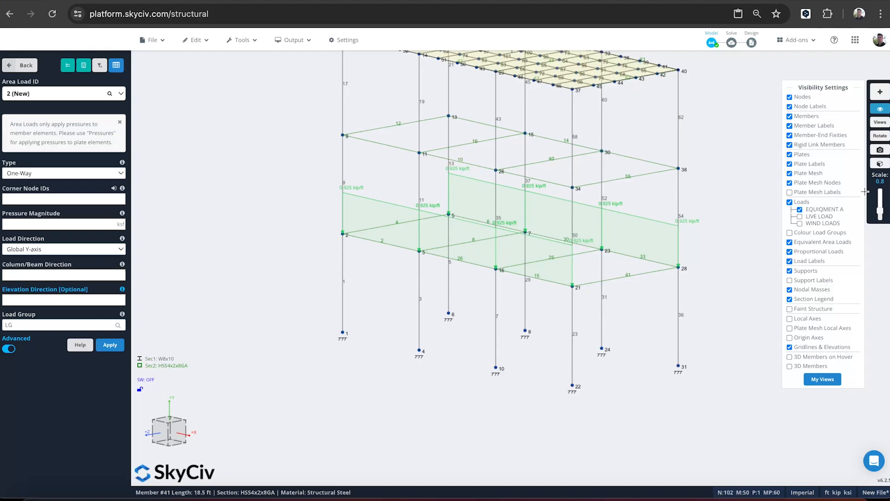
pyautogui.click(880, 109)
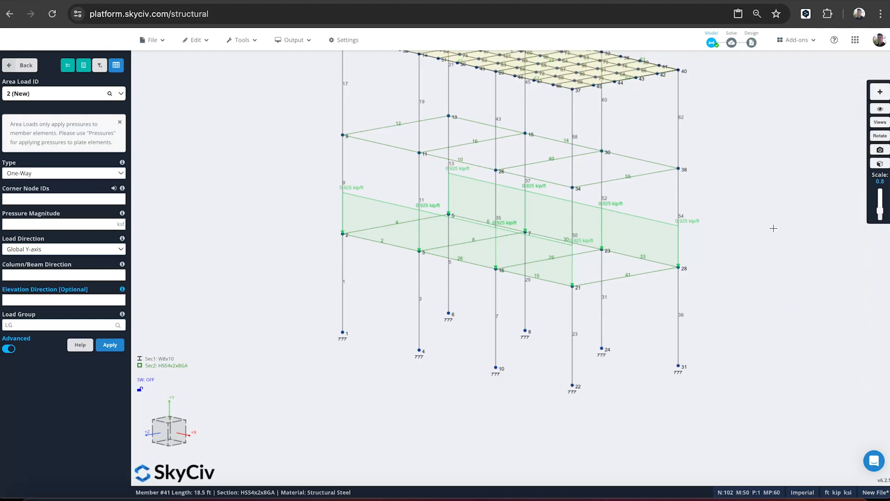
# Change the existing area load's column/beam direction to 5,2, apply it and inspect the redistributed member loads
pyautogui.moveTo(772, 228); pyautogui.dragTo(675, 231)
pyautogui.click(644, 230)
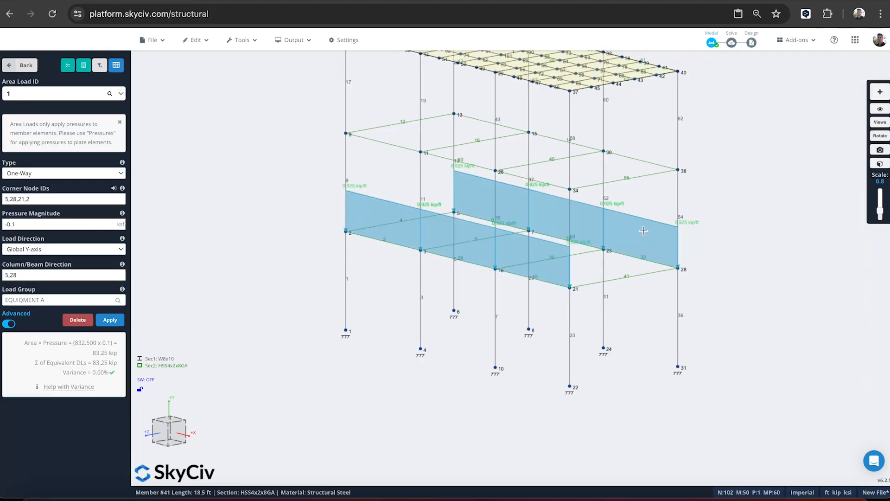
pyautogui.moveTo(82, 374)
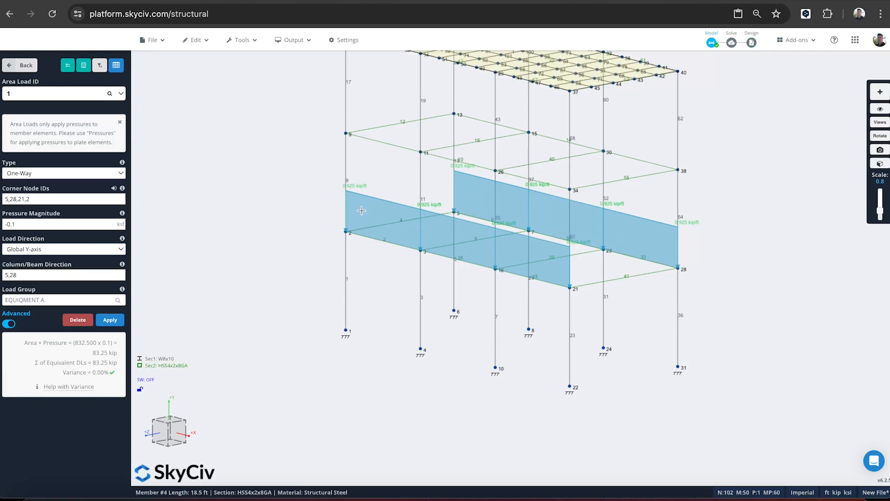
pyautogui.doubleClick(22, 275)
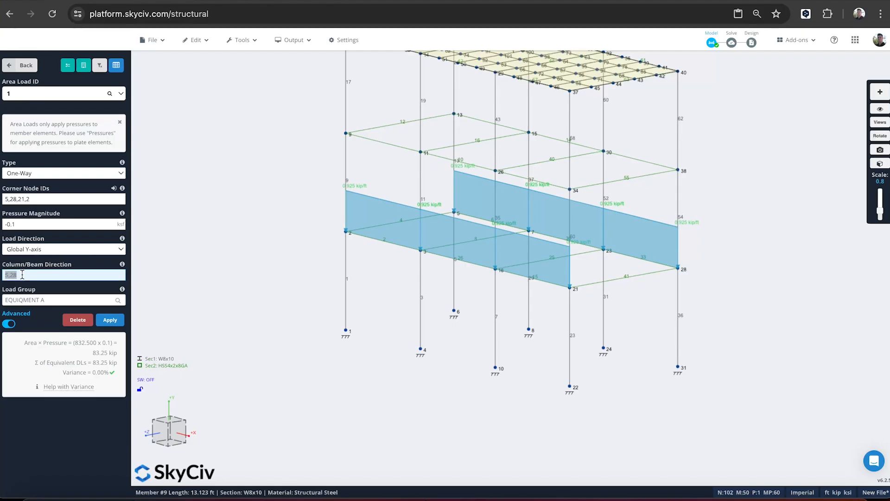
pyautogui.write('5')
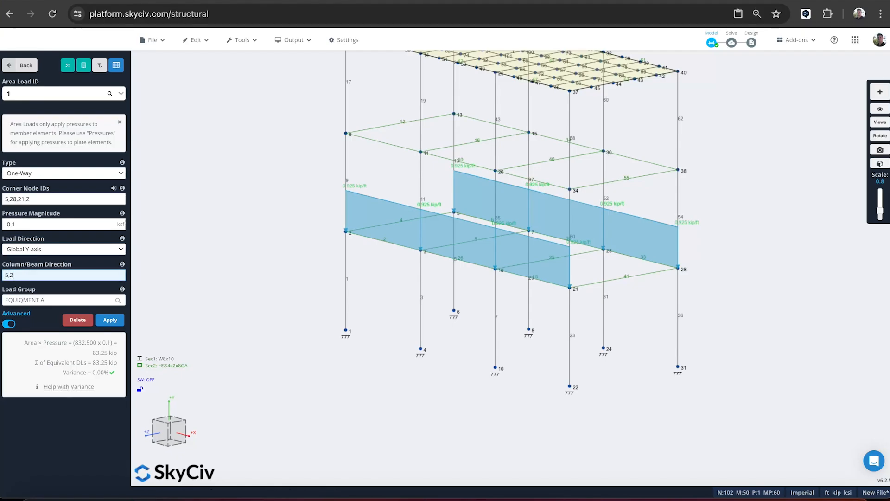
pyautogui.press('Return')
pyautogui.moveTo(230, 208); pyautogui.dragTo(306, 225)
pyautogui.click(424, 222)
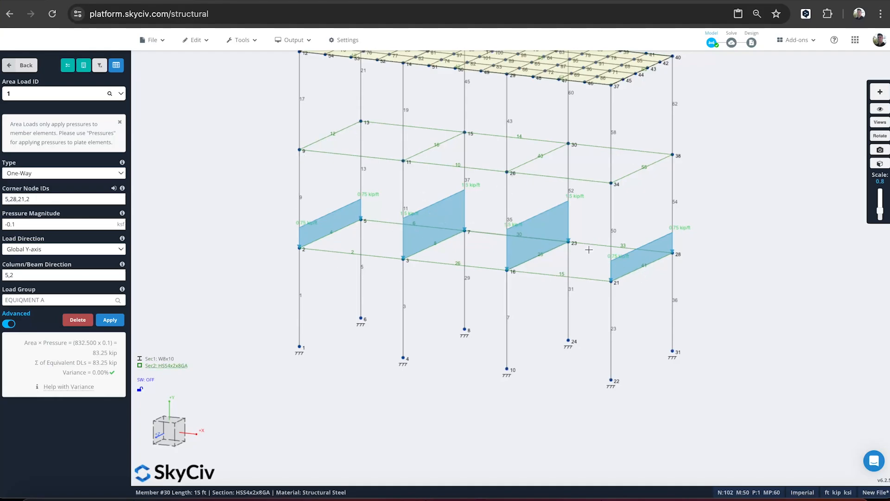
# Delete the floor beam between nodes 16 and 23
pyautogui.scroll(-3, 703, 211)
pyautogui.moveTo(706, 219)
pyautogui.mouseDown()
pyautogui.moveTo(732, 213)
pyautogui.moveTo(705, 216)
pyautogui.mouseUp()
pyautogui.click(568, 251)
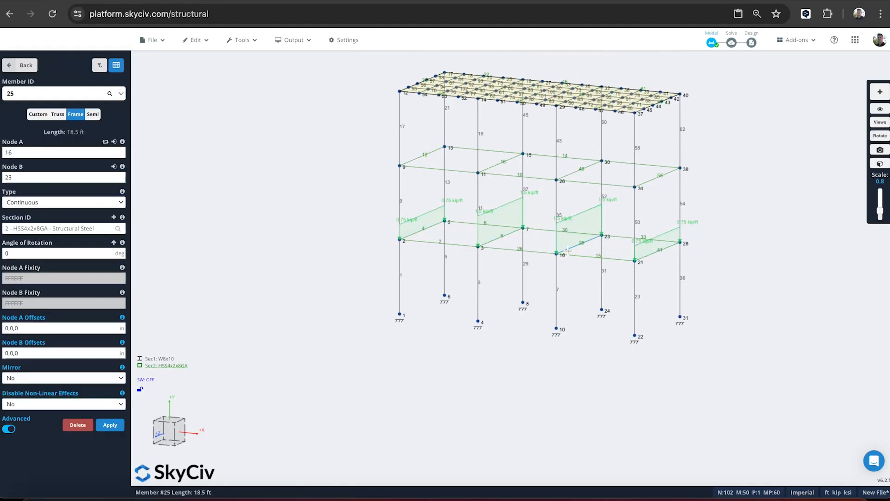
pyautogui.press('Delete')
pyautogui.press('Return')
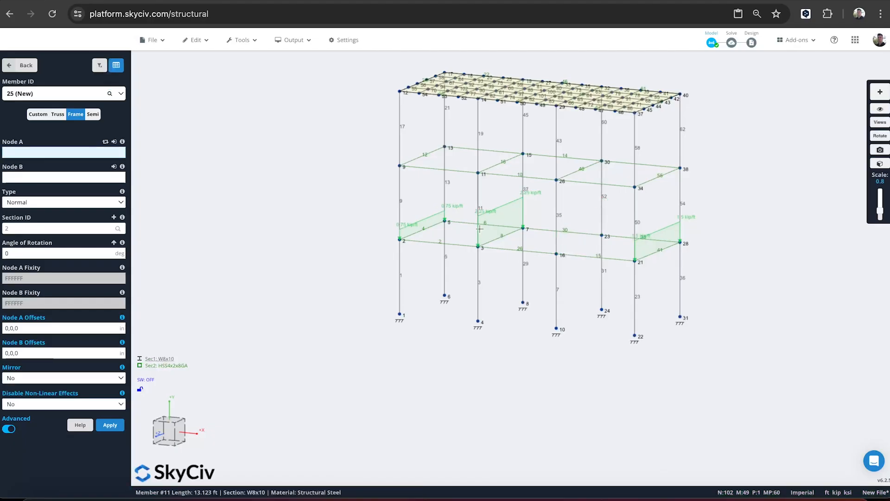
# Change the existing area load's type to Two-Way, apply it and dismiss the inner-members notice, opting not to see it again
pyautogui.click(498, 216)
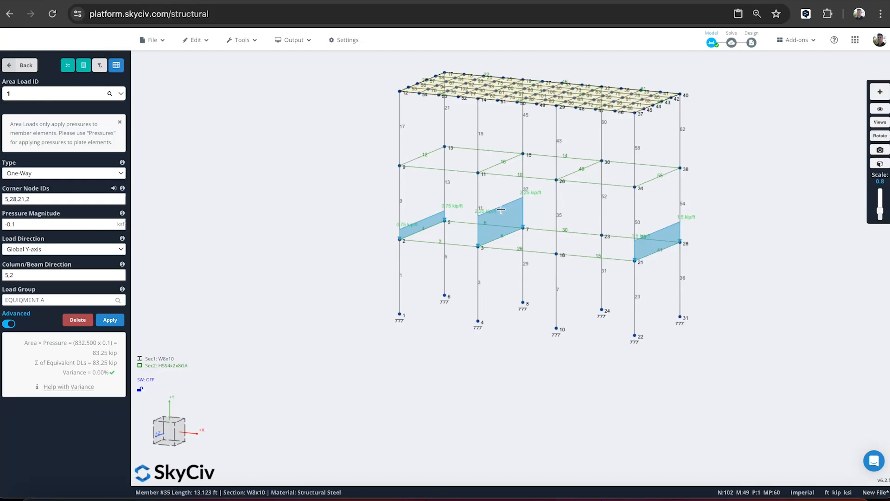
pyautogui.scroll(2, 375, 235)
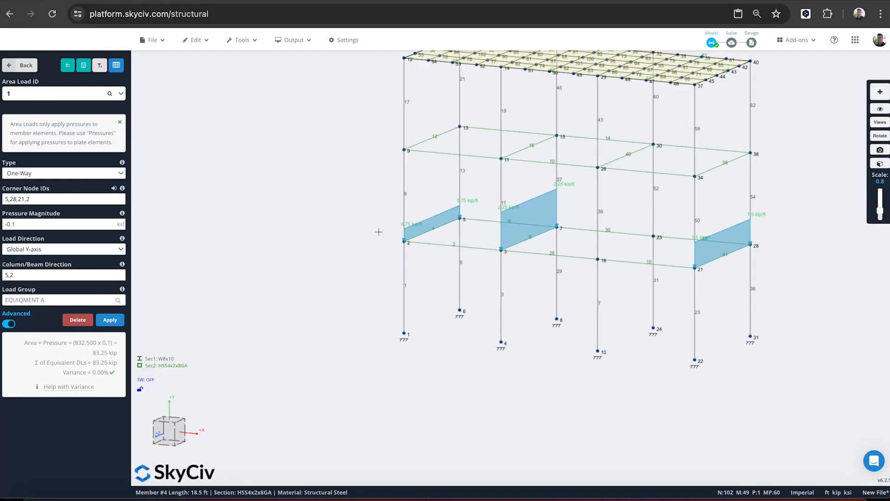
pyautogui.scroll(-3, 381, 229)
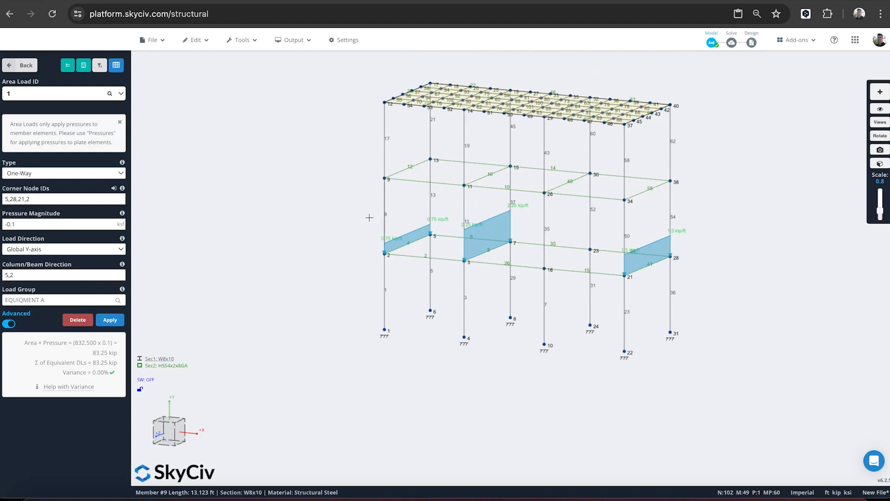
pyautogui.moveTo(329, 219); pyautogui.dragTo(322, 219, button='right')
pyautogui.moveTo(319, 219)
pyautogui.mouseDown()
pyautogui.moveTo(292, 218)
pyautogui.moveTo(306, 221)
pyautogui.mouseUp()
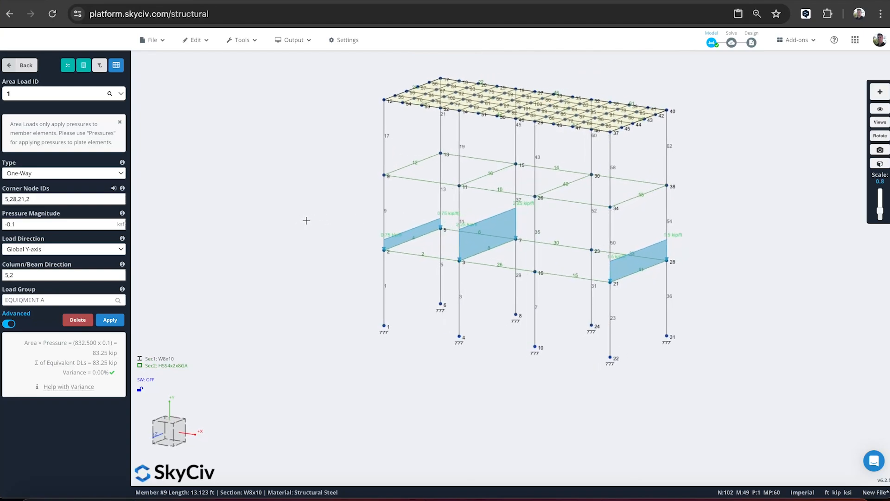
pyautogui.click(42, 174)
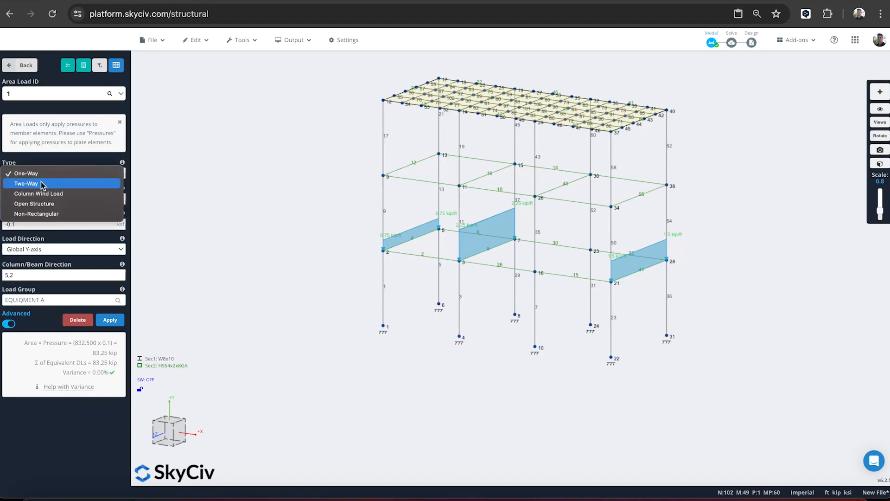
pyautogui.click(43, 184)
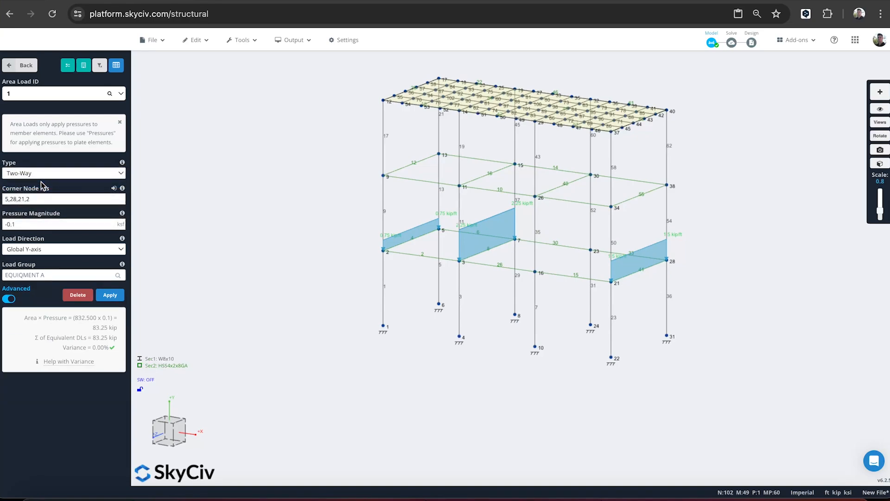
pyautogui.click(110, 295)
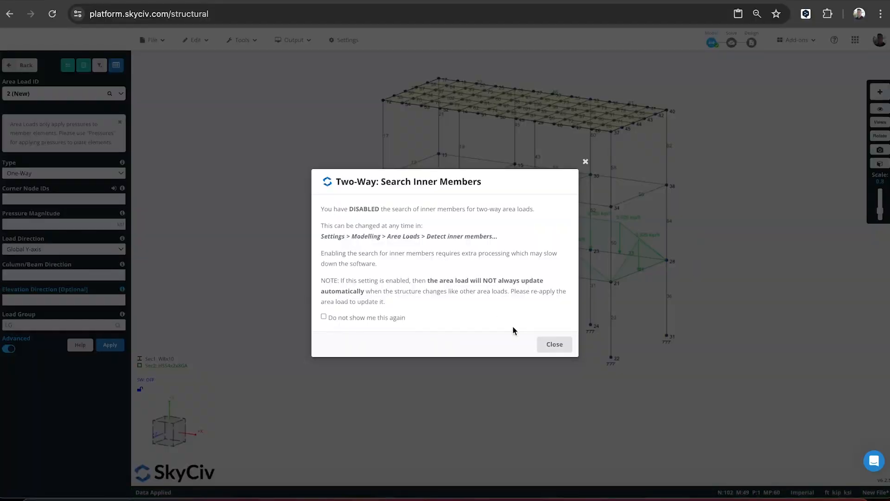
pyautogui.click(372, 319)
pyautogui.click(555, 344)
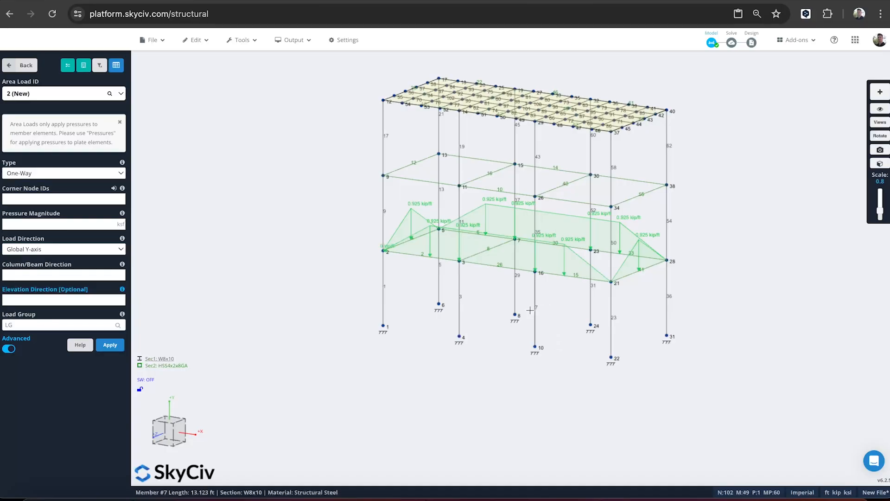
# Enable detection of inner members for two-way area loads in the modelling settings and save the settings
pyautogui.moveTo(422, 350)
pyautogui.mouseDown()
pyautogui.moveTo(356, 360)
pyautogui.moveTo(418, 357)
pyautogui.moveTo(409, 351)
pyautogui.mouseUp()
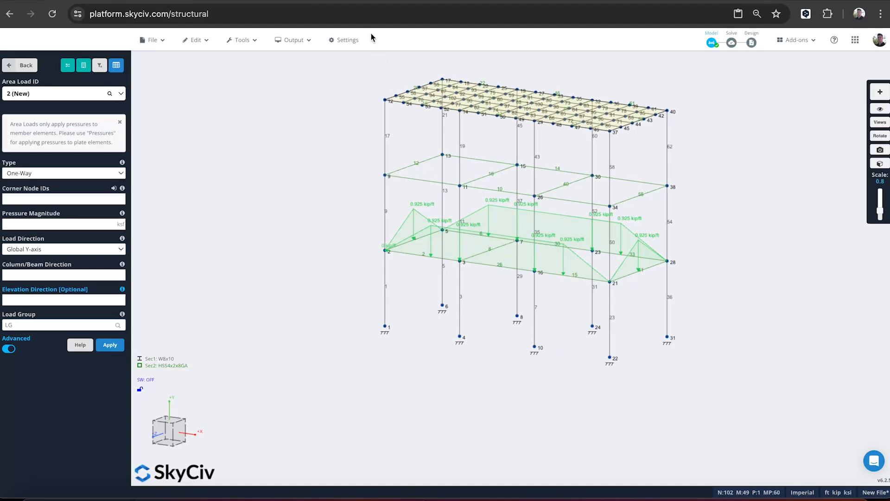
pyautogui.click(360, 43)
pyautogui.click(408, 175)
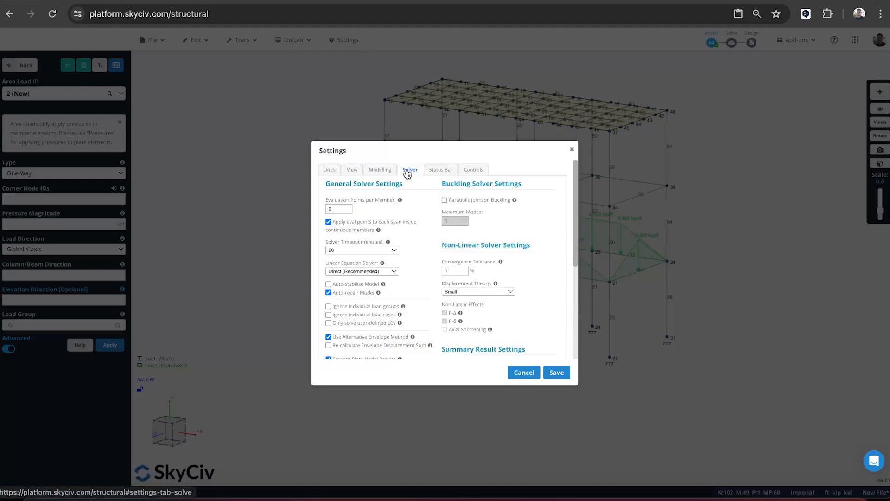
pyautogui.click(385, 171)
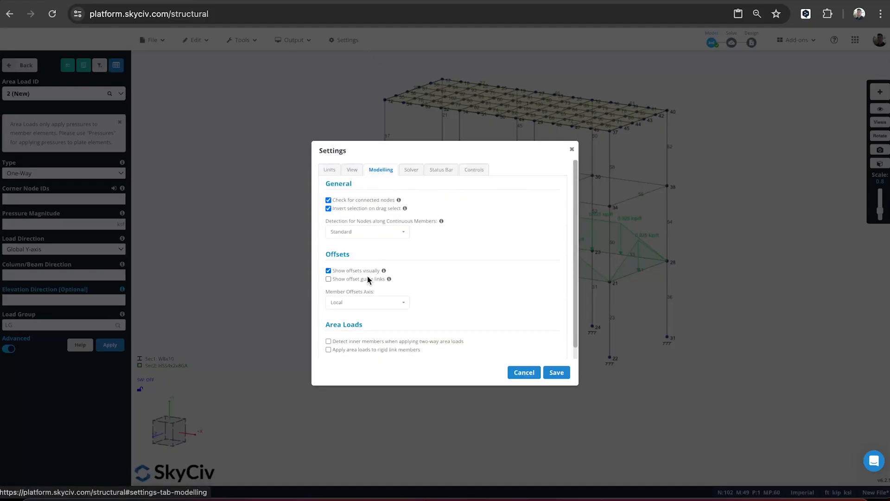
pyautogui.scroll(-1, 369, 304)
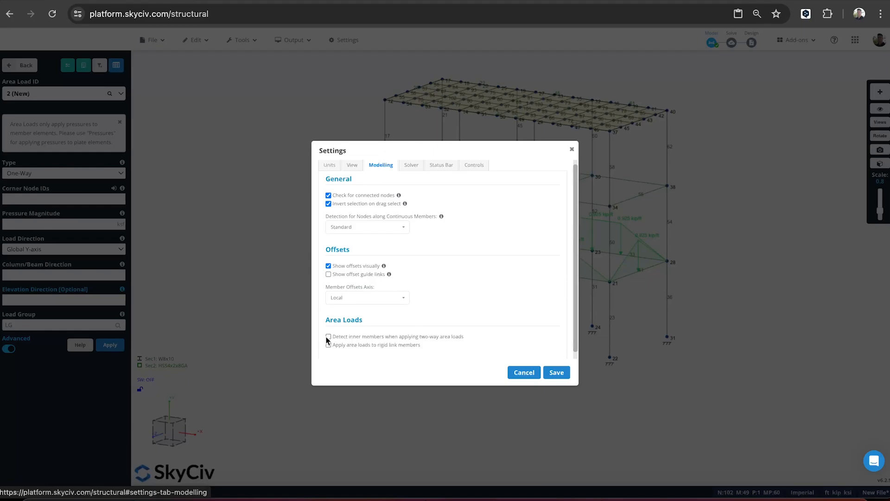
pyautogui.click(345, 337)
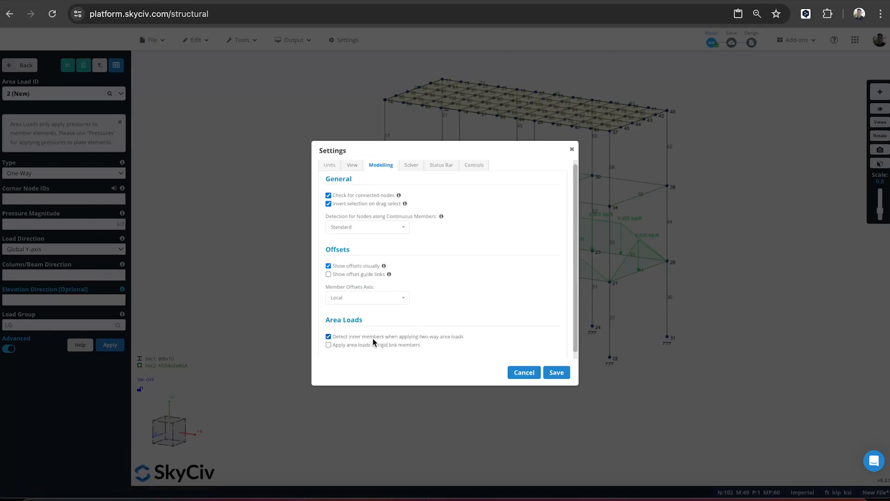
pyautogui.click(556, 373)
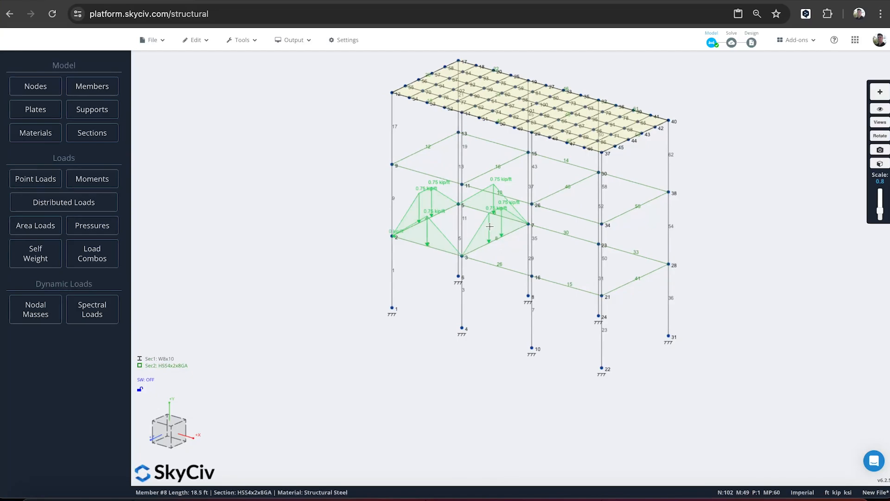
# Inspect the two-way area load's distribution on the floor members and reinstate the floor beam between nodes 16 and 23
pyautogui.click(490, 226)
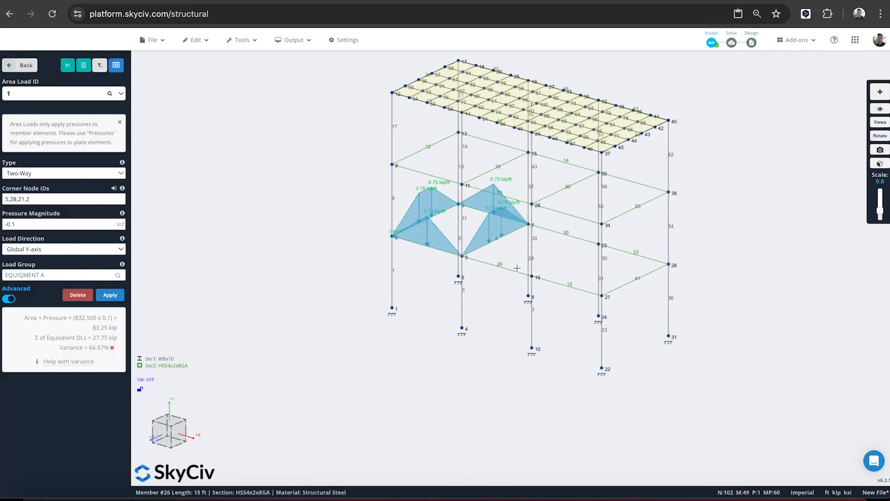
pyautogui.scroll(1, 490, 264)
pyautogui.moveTo(492, 349); pyautogui.dragTo(539, 327)
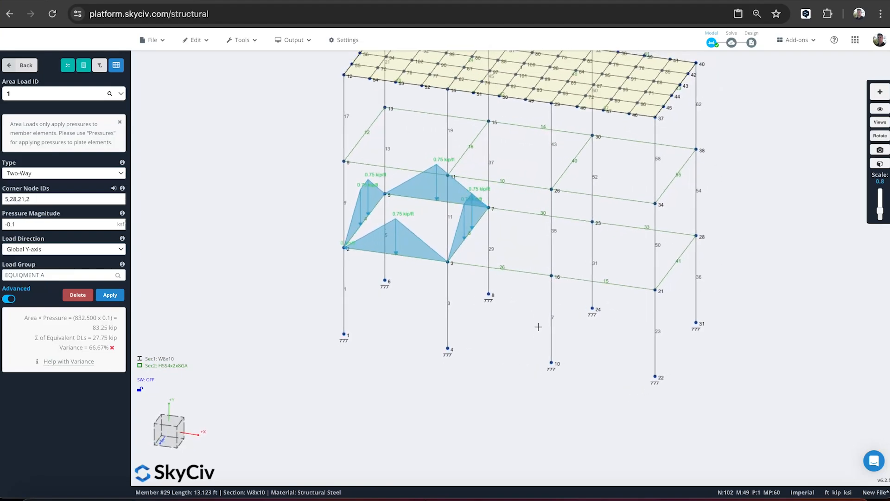
pyautogui.click(552, 276)
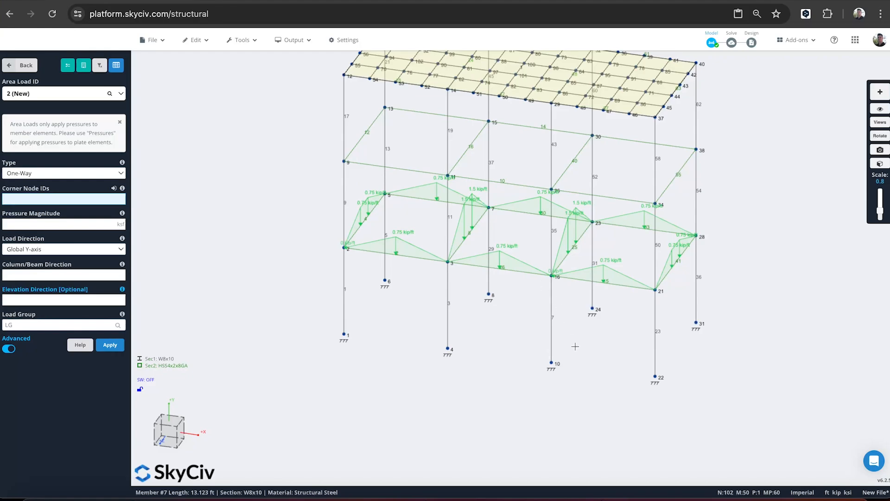
# Examine the two-way area load's equivalent member loads, its variance check and the available area load types
pyautogui.scroll(-1, 782, 304)
pyautogui.moveTo(749, 243); pyautogui.dragTo(649, 229)
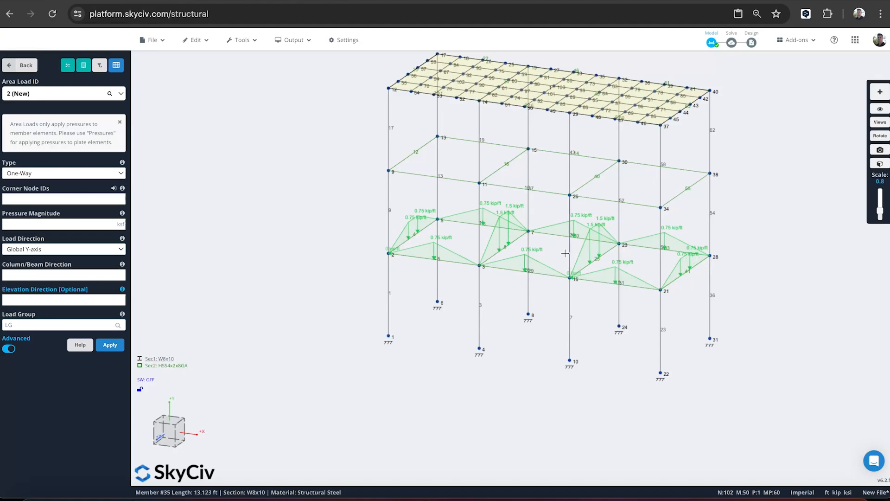
pyautogui.click(585, 251)
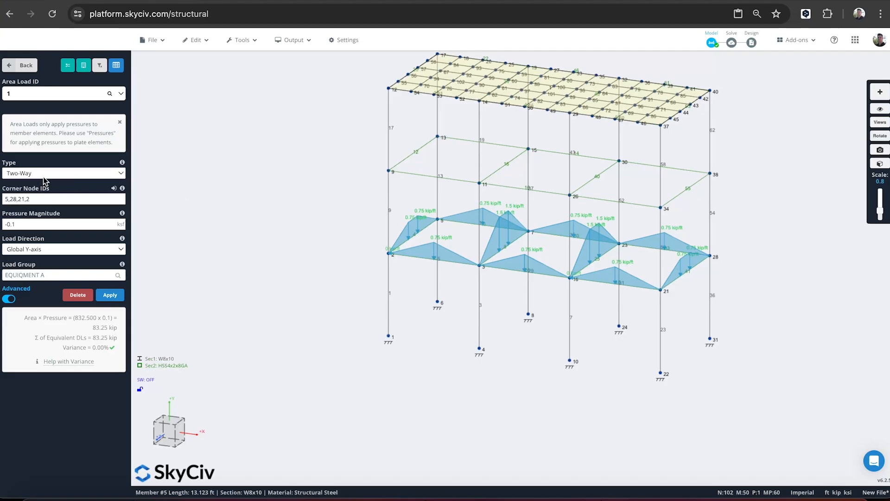
pyautogui.moveTo(109, 347)
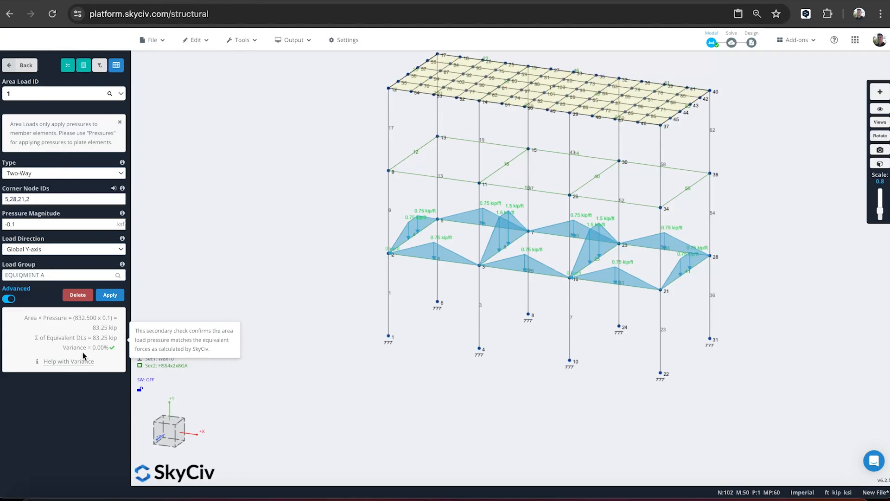
pyautogui.click(42, 173)
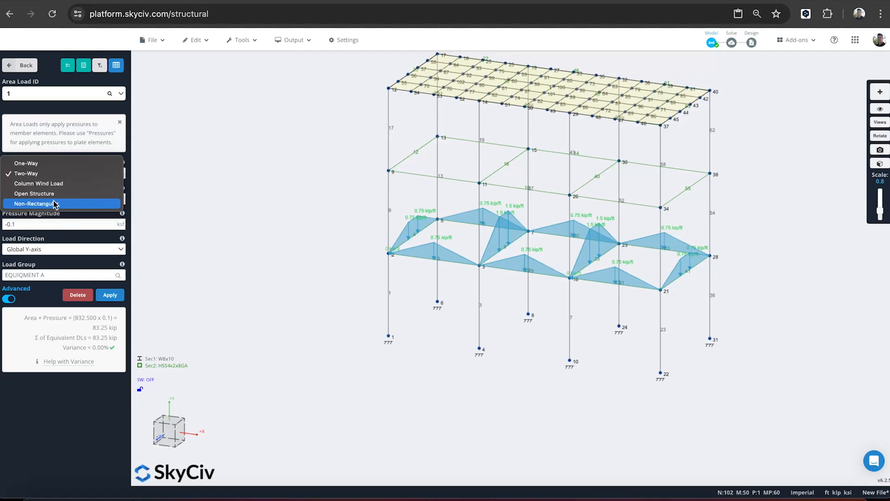
pyautogui.click(244, 175)
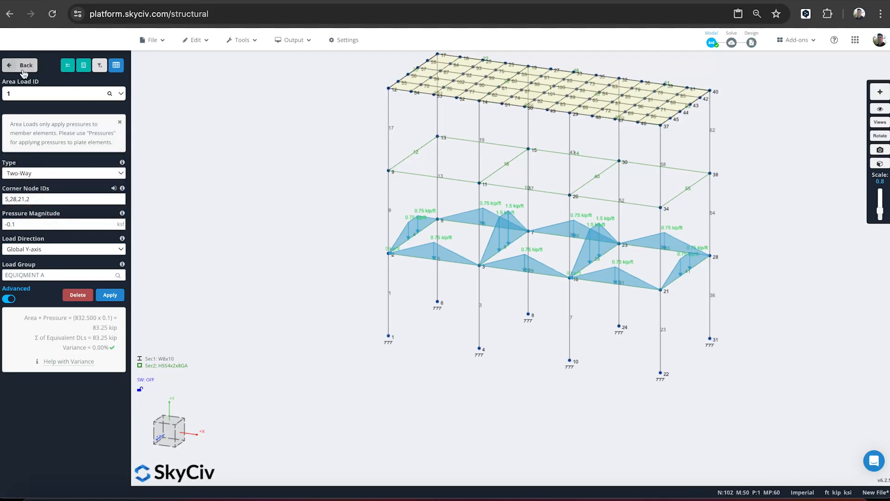
pyautogui.click(23, 70)
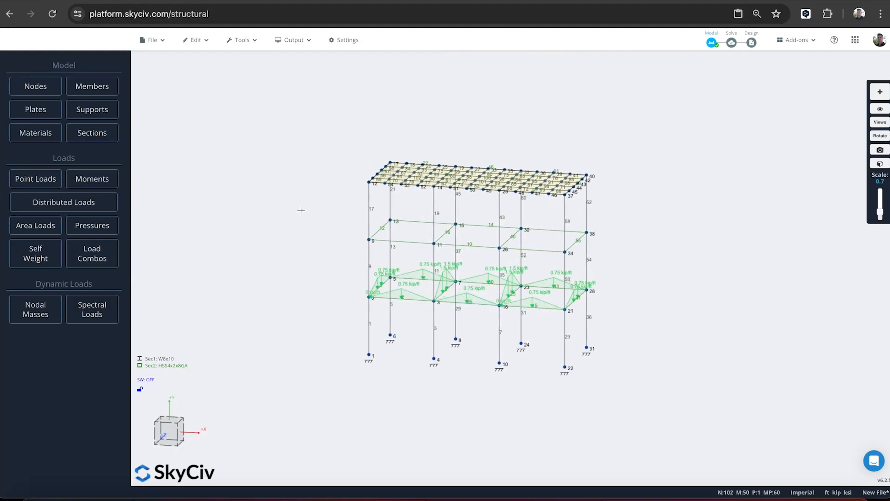
# Display the load combinations of the United States ASCE 7-16 ASD code in the automatic load combination generator
pyautogui.click(94, 259)
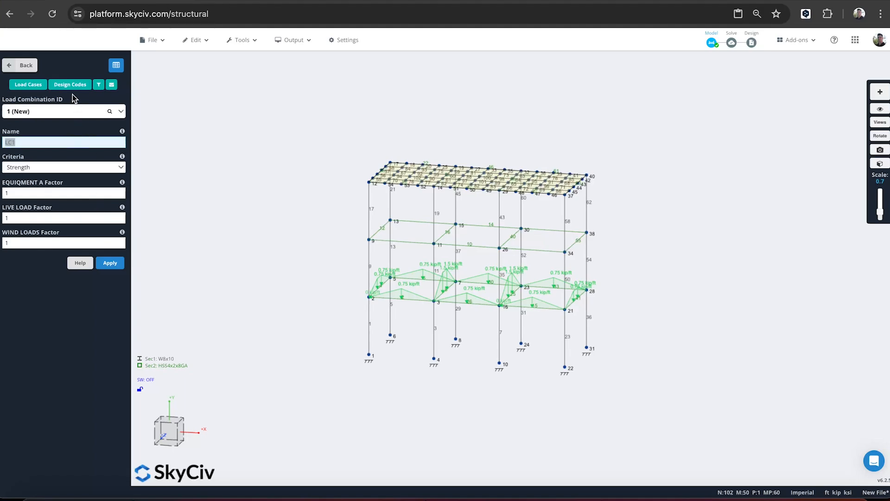
pyautogui.click(70, 85)
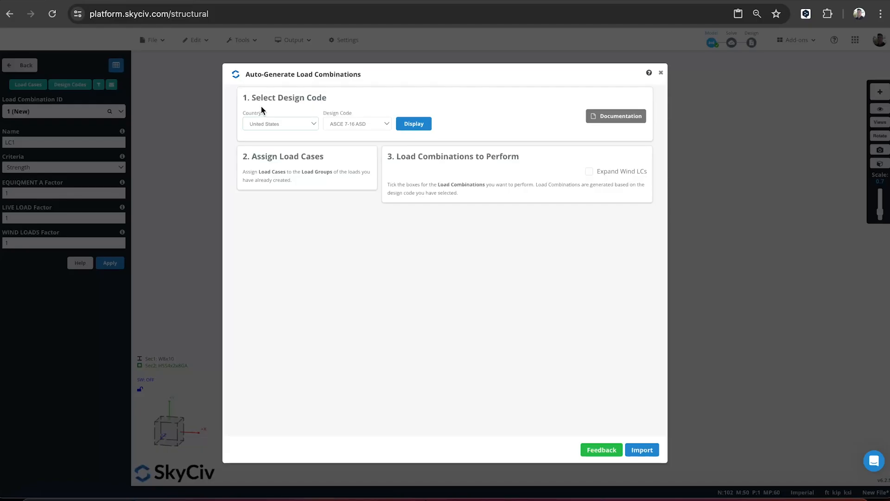
pyautogui.click(418, 123)
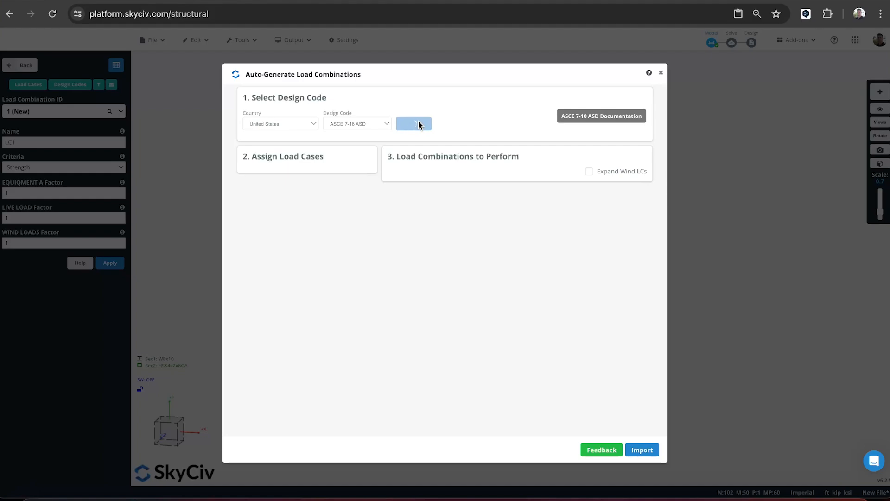
pyautogui.click(296, 127)
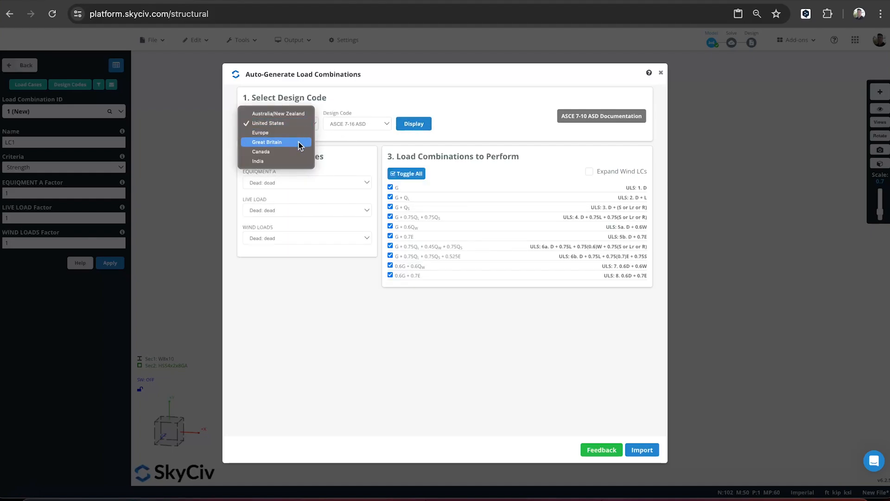
pyautogui.click(497, 105)
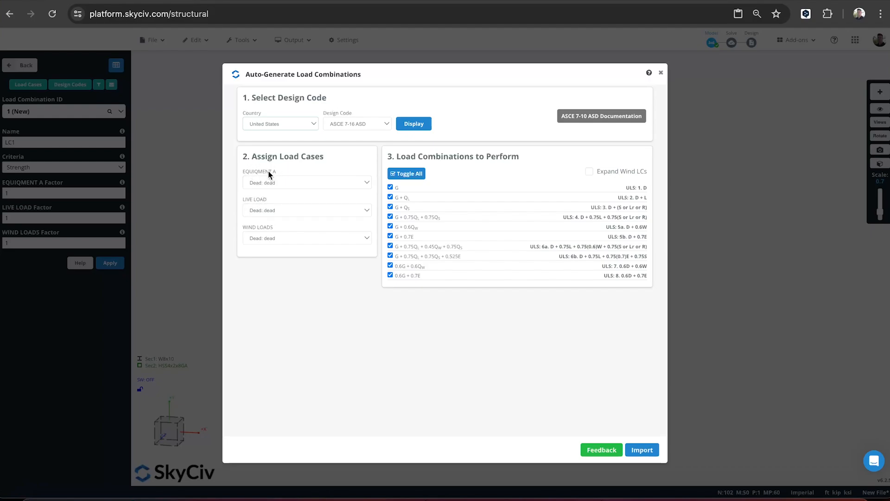
# Assign the LIVE LOAD group to the live load case and the WIND LOADS group to the wind load case
pyautogui.click(272, 213)
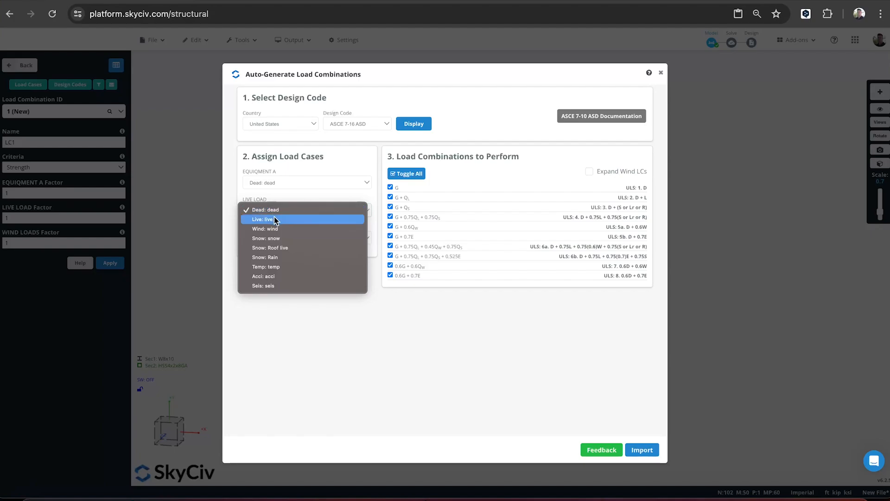
pyautogui.click(274, 216)
pyautogui.click(263, 247)
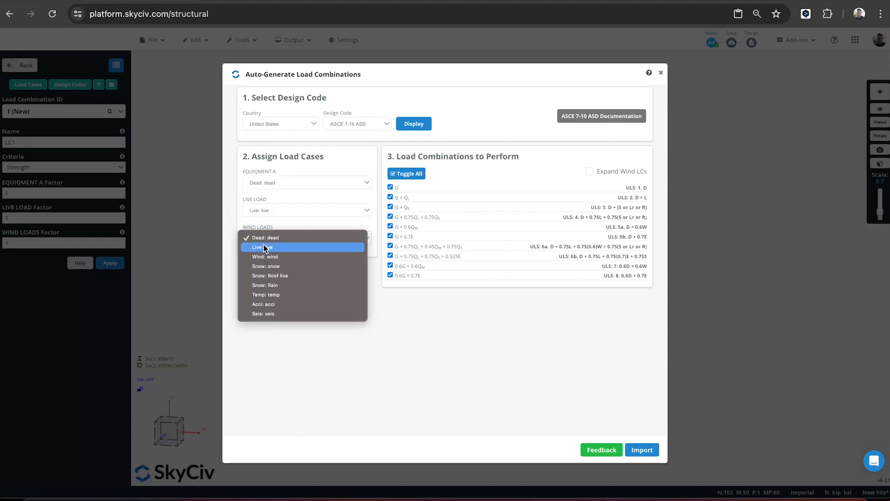
pyautogui.click(268, 253)
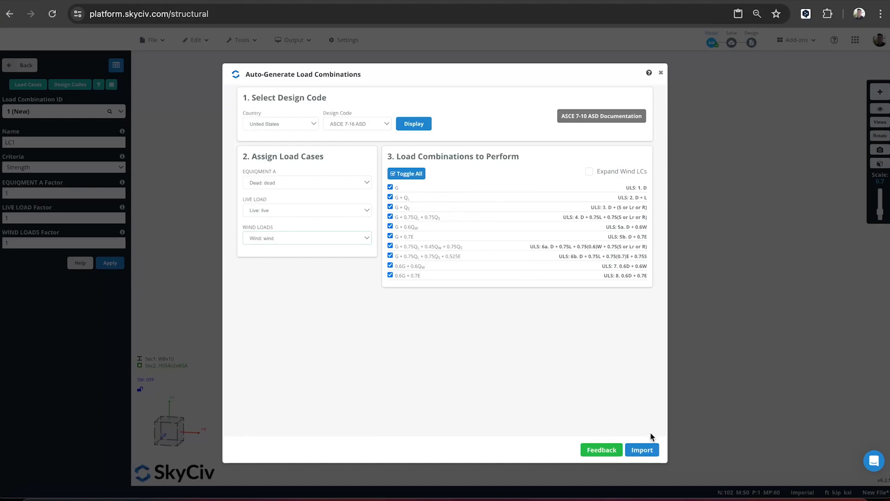
# Import all generated ASCE 7-16 ASD load combinations and apply them to the model
pyautogui.click(642, 450)
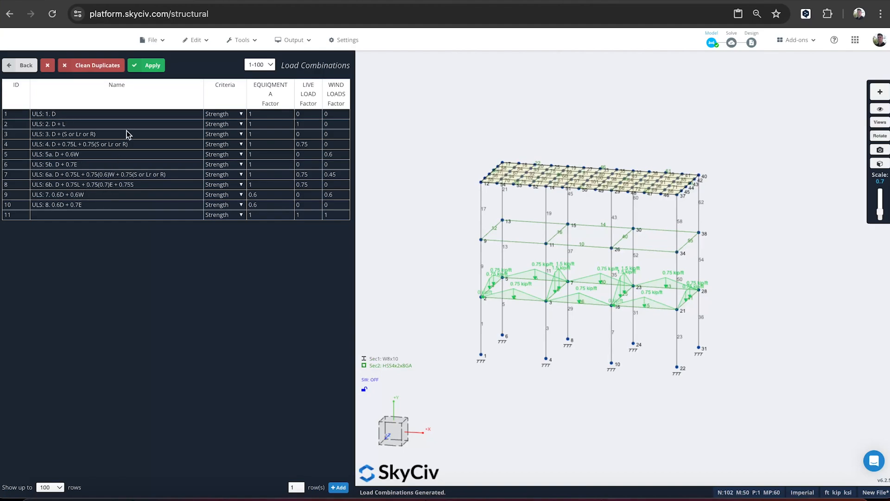
pyautogui.click(153, 65)
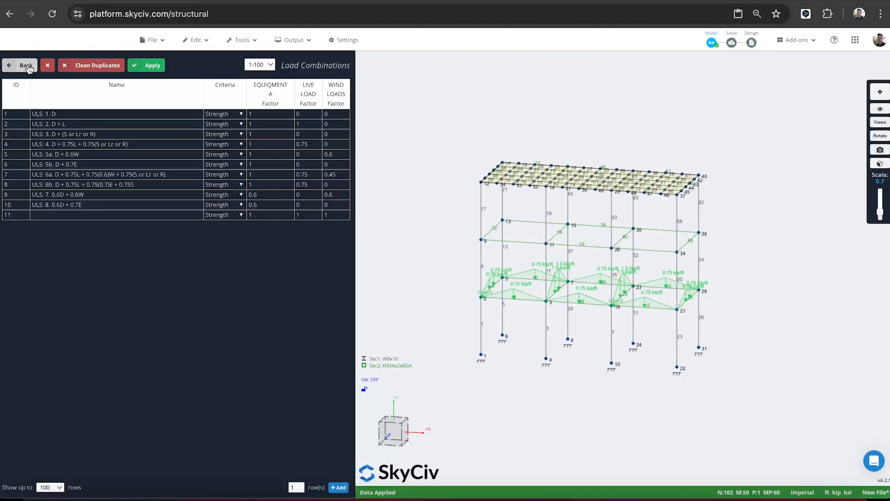
pyautogui.click(23, 66)
pyautogui.moveTo(228, 180); pyautogui.dragTo(316, 172)
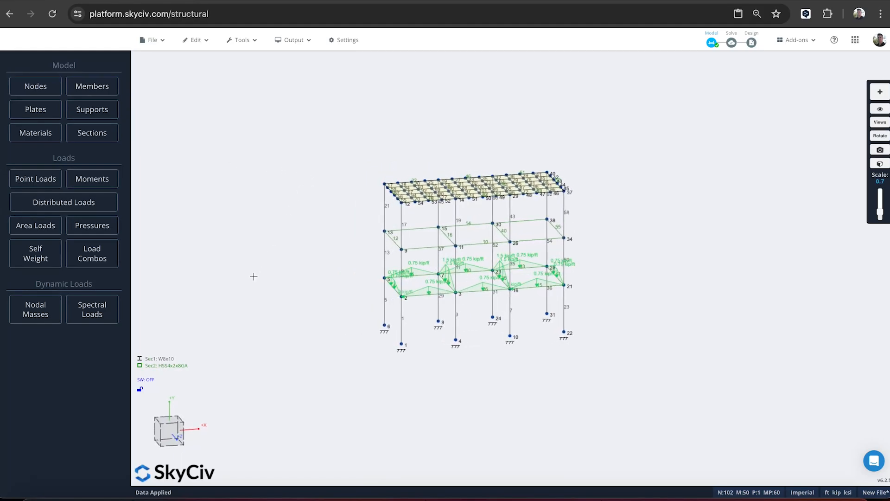
pyautogui.scroll(1, 254, 277)
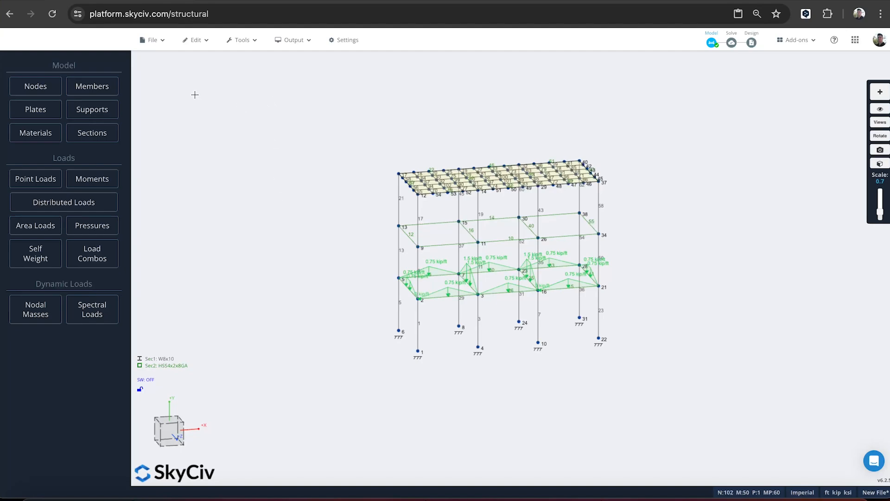
pyautogui.rightClick(348, 124)
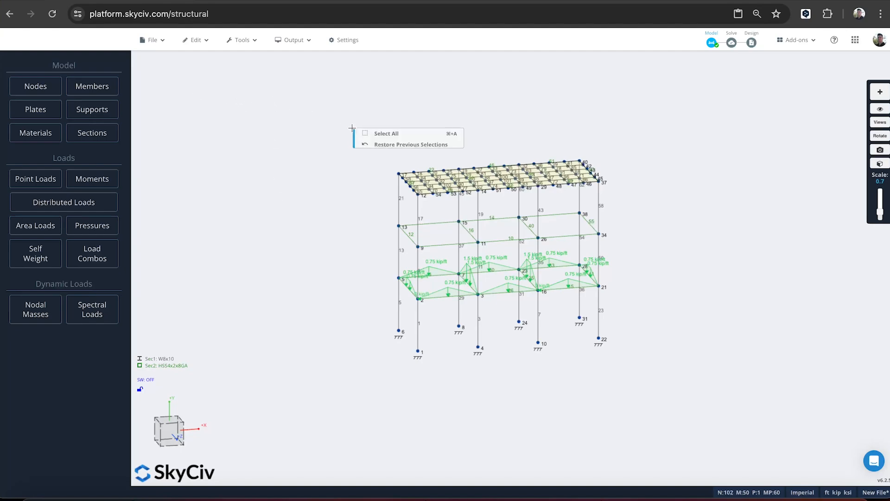
pyautogui.rightClick(400, 209)
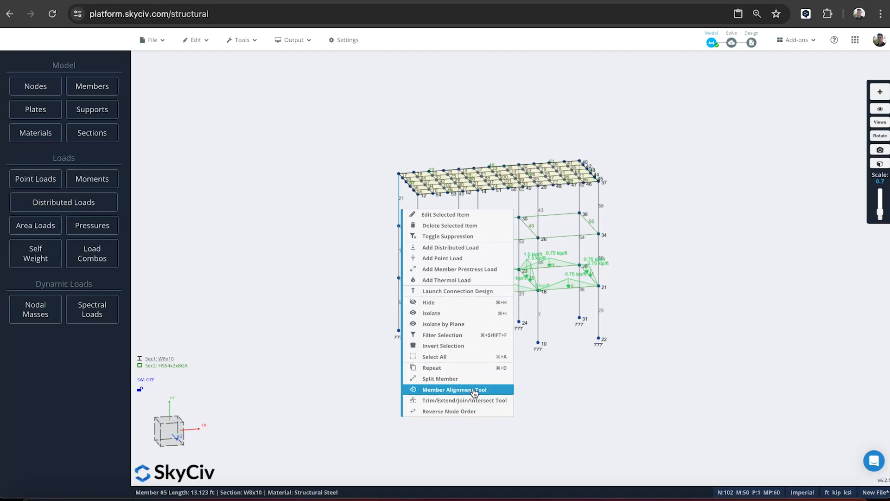
pyautogui.click(304, 191)
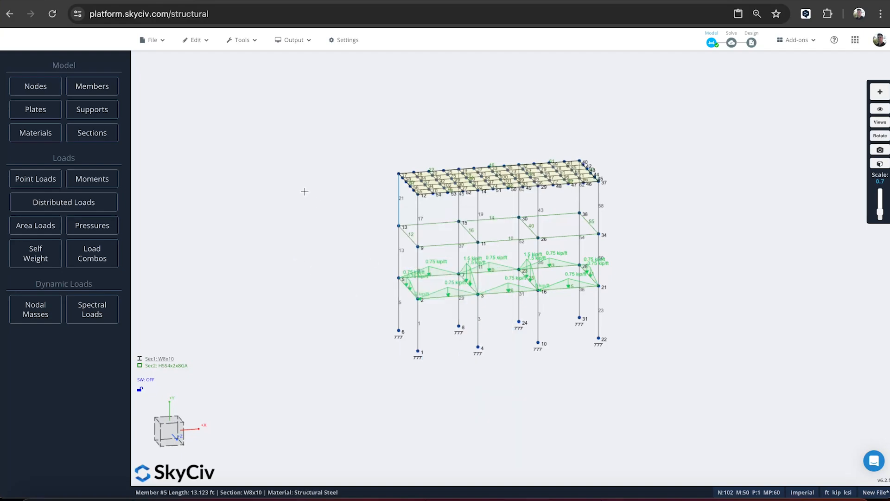
# Review the X, Y and Z coordinates of the model's nodes in the node datasheet
pyautogui.click(48, 96)
pyautogui.click(114, 66)
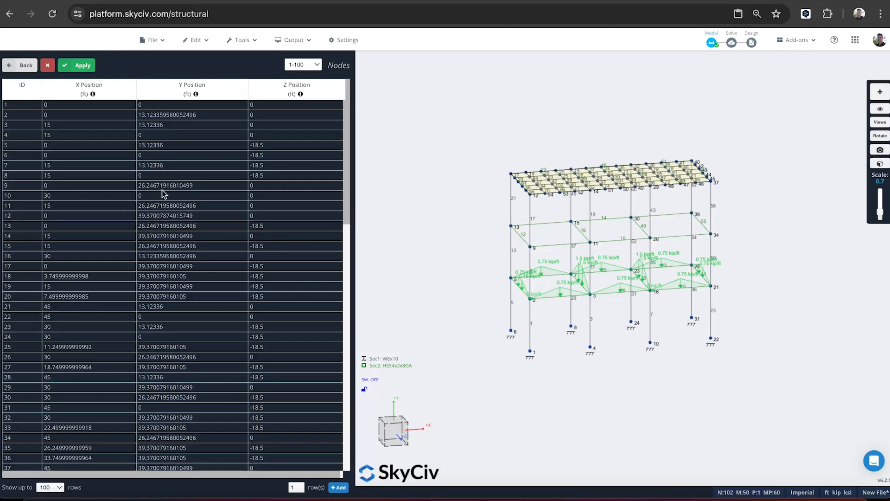
pyautogui.scroll(-10, 218, 199)
pyautogui.scroll(9, 221, 201)
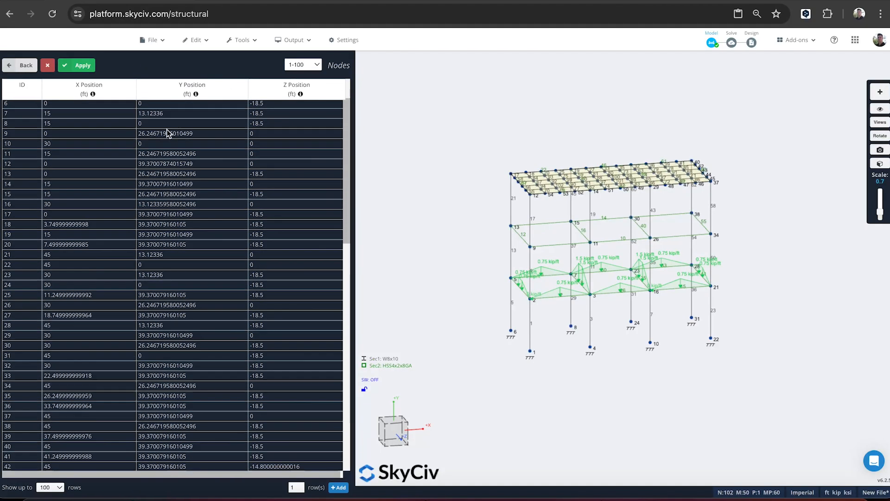
pyautogui.scroll(2, 186, 153)
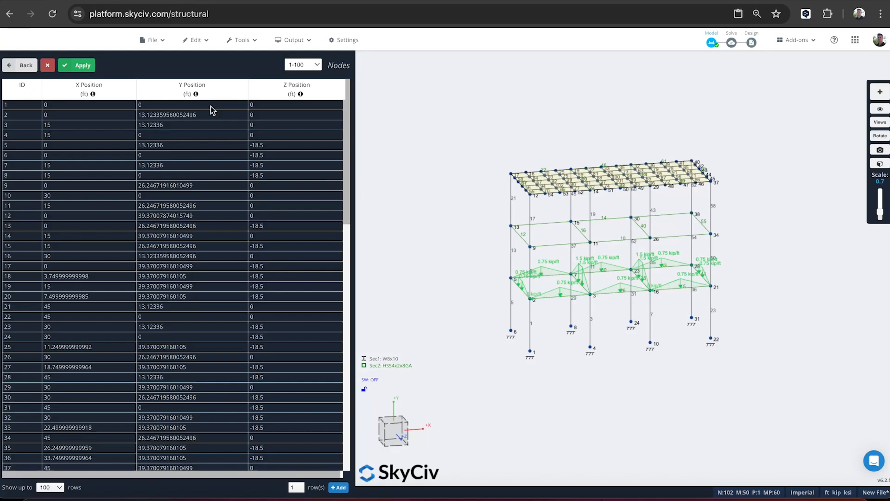
pyautogui.click(16, 67)
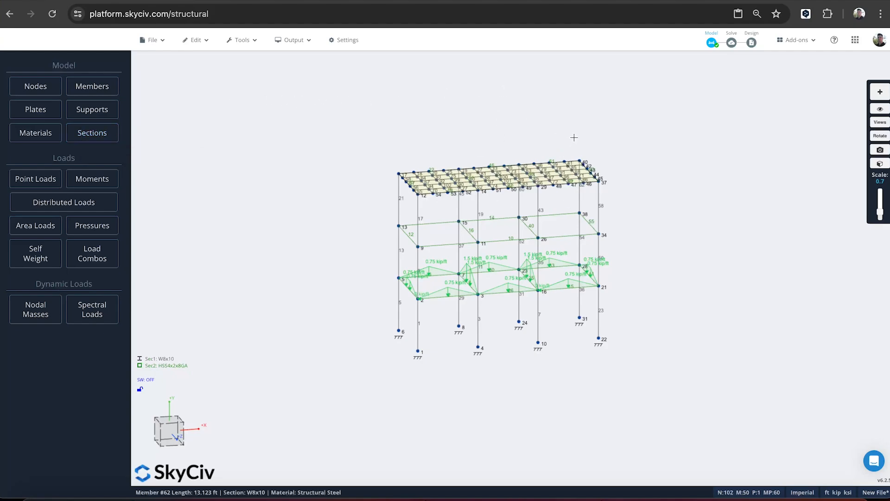
pyautogui.scroll(2, 576, 137)
pyautogui.moveTo(630, 130); pyautogui.dragTo(631, 121, button='middle')
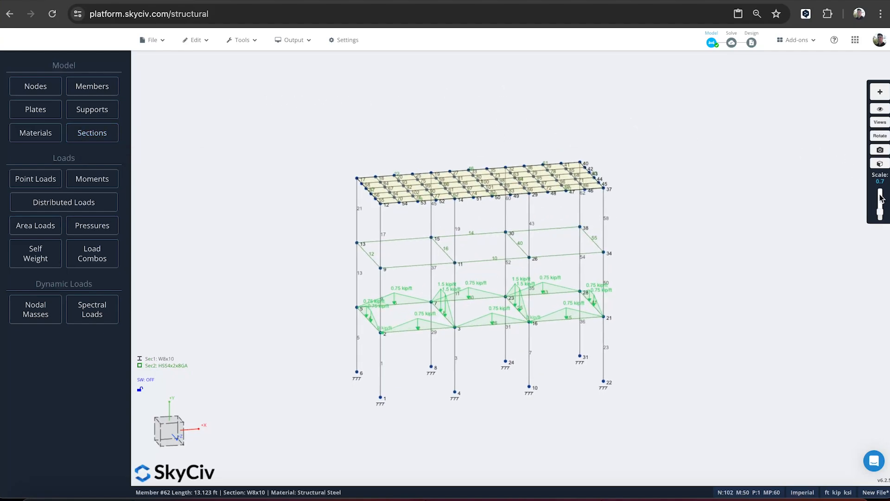
# Run a Linear Static analysis of the frame, dismissing the suggested model repairs for nodes 15 and 30
pyautogui.moveTo(732, 42)
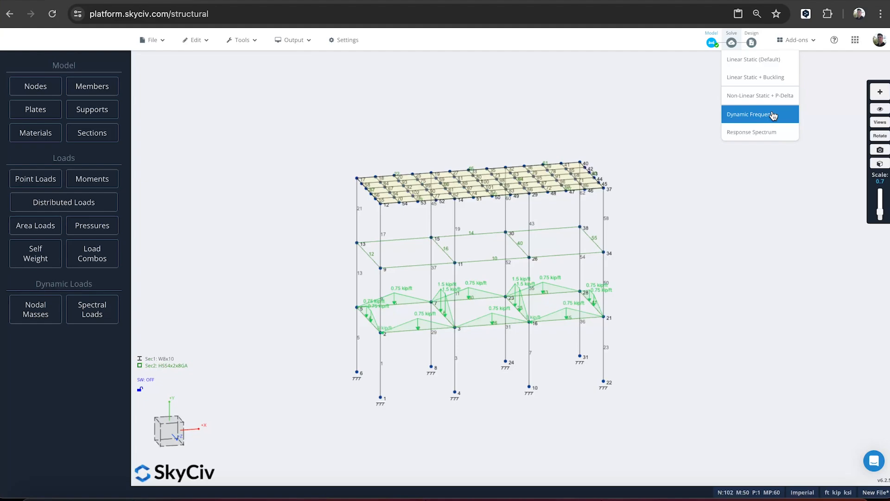
pyautogui.click(767, 60)
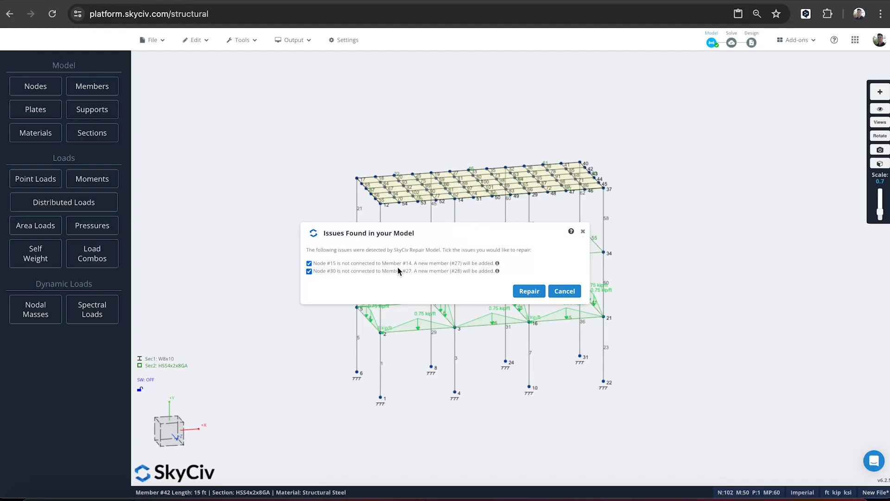
pyautogui.moveTo(465, 228); pyautogui.dragTo(341, 84)
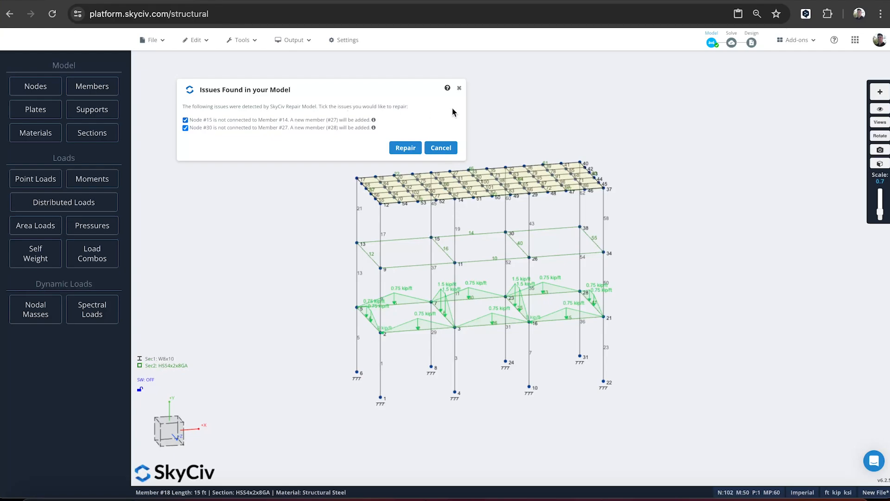
pyautogui.click(440, 148)
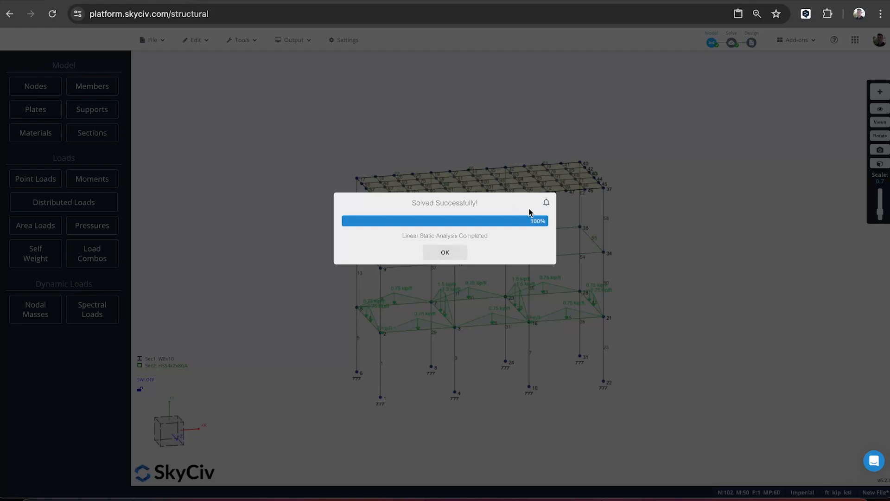
pyautogui.click(439, 253)
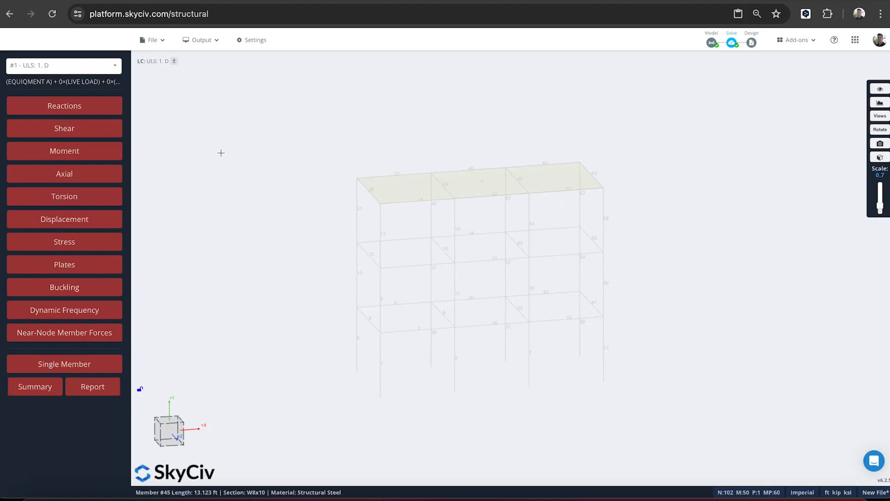
# Switch the results to the Envelope Absolute Max case and inspect the support reactions
pyautogui.click(67, 66)
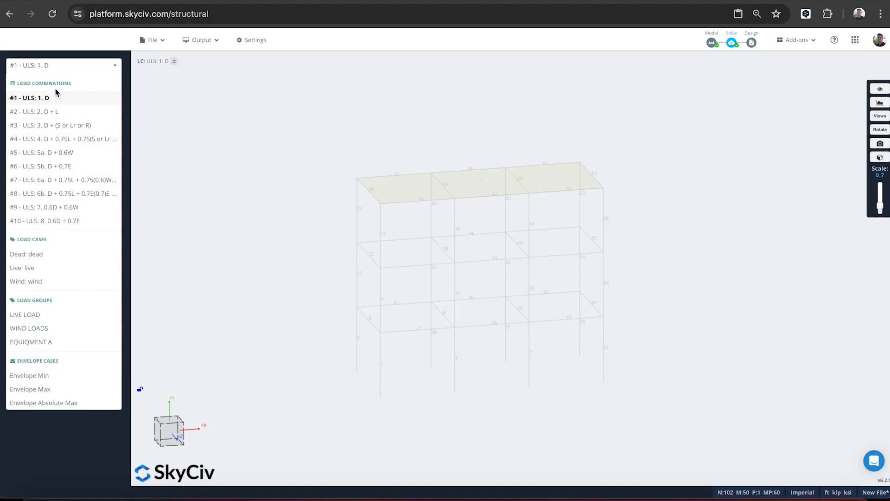
pyautogui.click(68, 403)
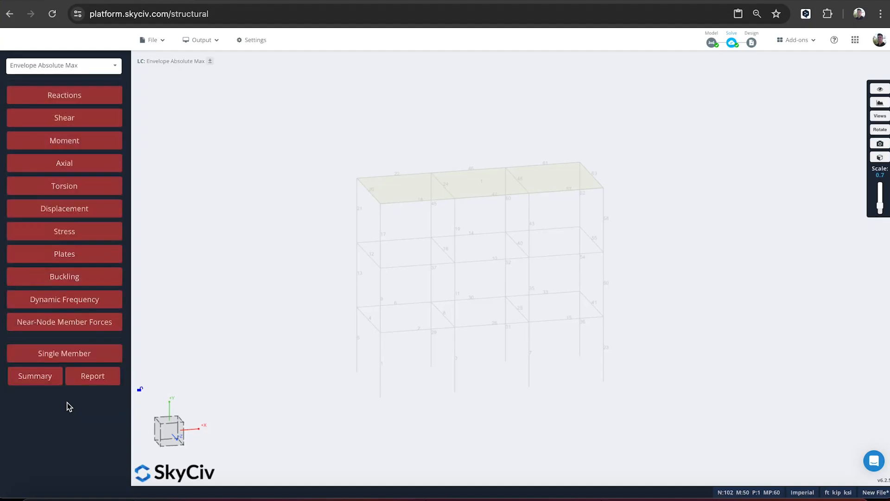
pyautogui.click(86, 98)
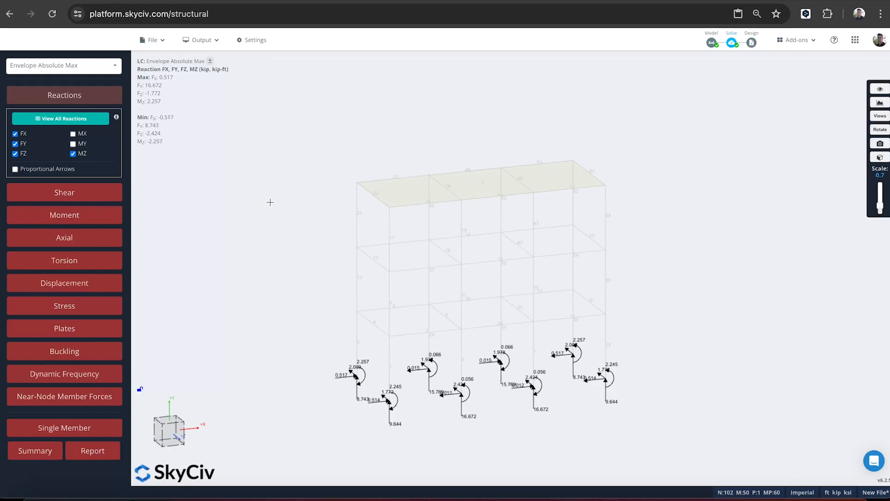
pyautogui.moveTo(271, 202); pyautogui.dragTo(296, 201)
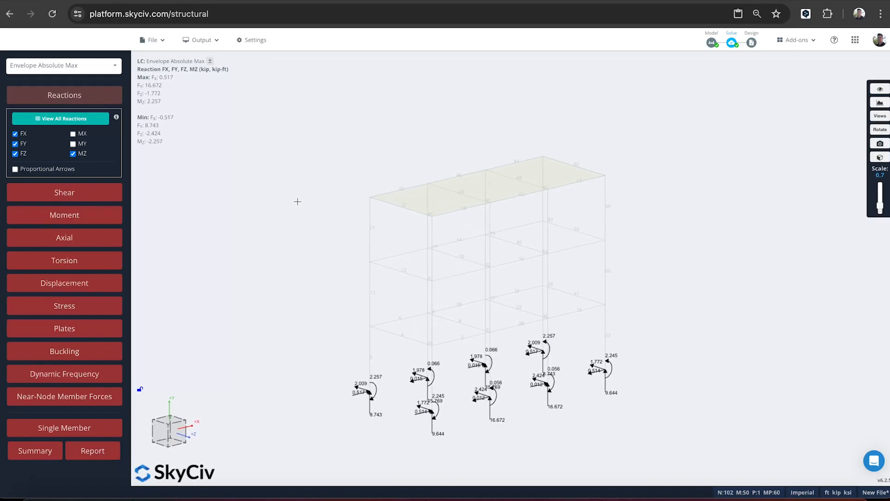
pyautogui.click(70, 95)
# Examine the frame's shear force diagram in Y, isolating member 40 on the middle floor
pyautogui.click(70, 117)
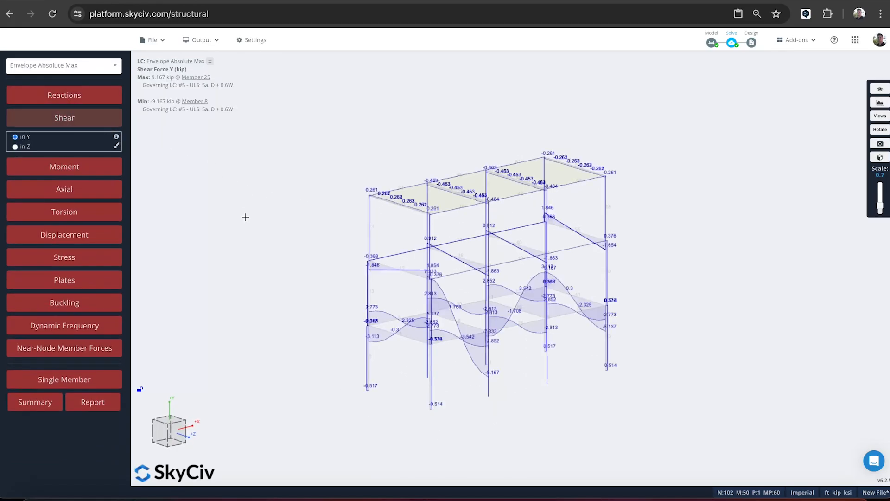
pyautogui.moveTo(257, 237); pyautogui.dragTo(298, 241)
pyautogui.click(527, 248)
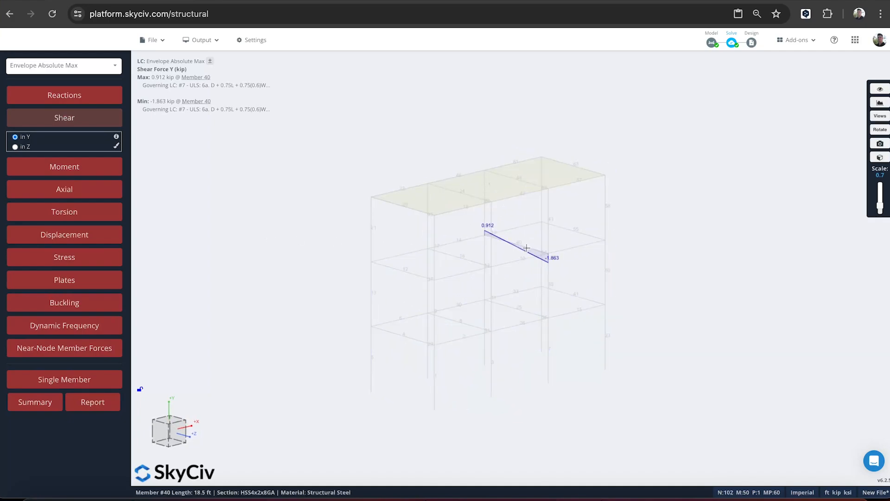
pyautogui.click(460, 258)
pyautogui.moveTo(460, 259); pyautogui.dragTo(514, 278)
pyautogui.moveTo(666, 186); pyautogui.dragTo(617, 189)
pyautogui.click(65, 122)
# Examine the bending moment diagram about Z across the whole frame
pyautogui.click(66, 140)
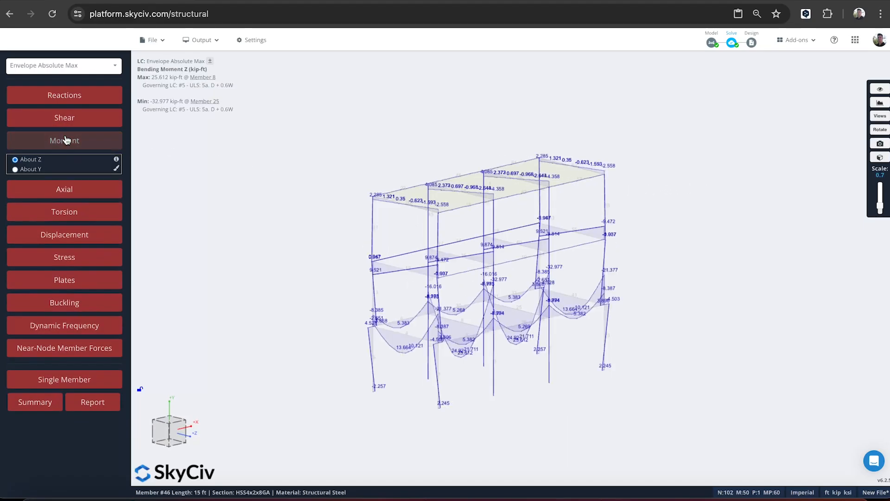
pyautogui.moveTo(282, 260); pyautogui.dragTo(308, 258)
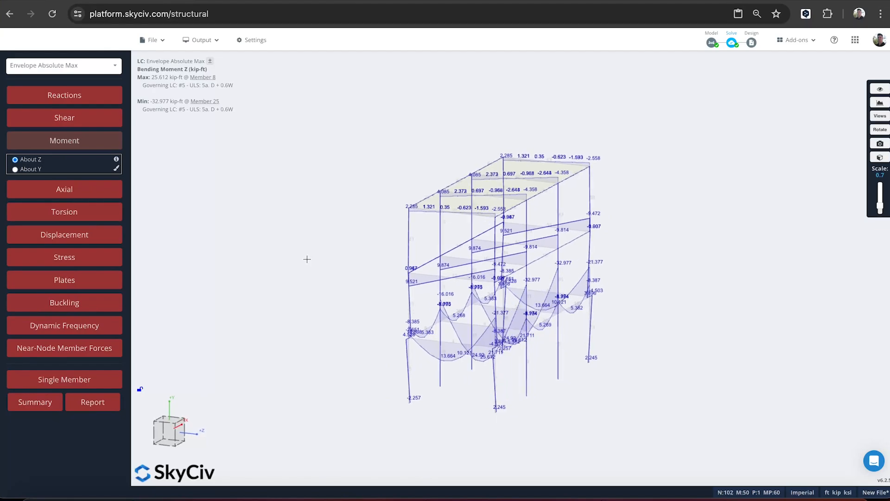
pyautogui.click(80, 145)
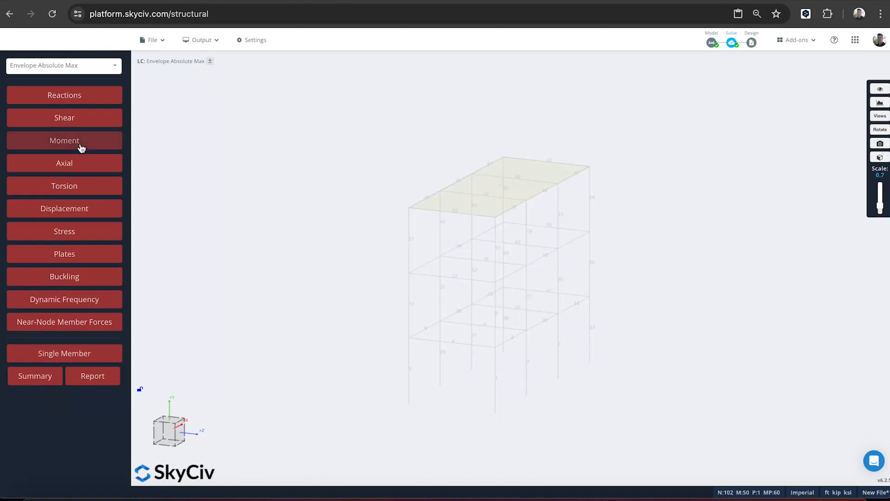
# Examine the Max Combined Normal Stress results on all frame members
pyautogui.click(73, 235)
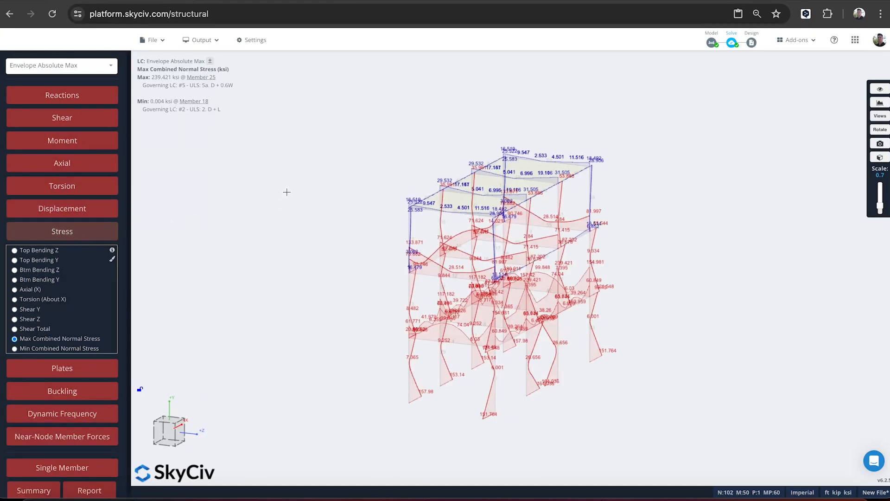
pyautogui.moveTo(339, 160); pyautogui.dragTo(330, 134)
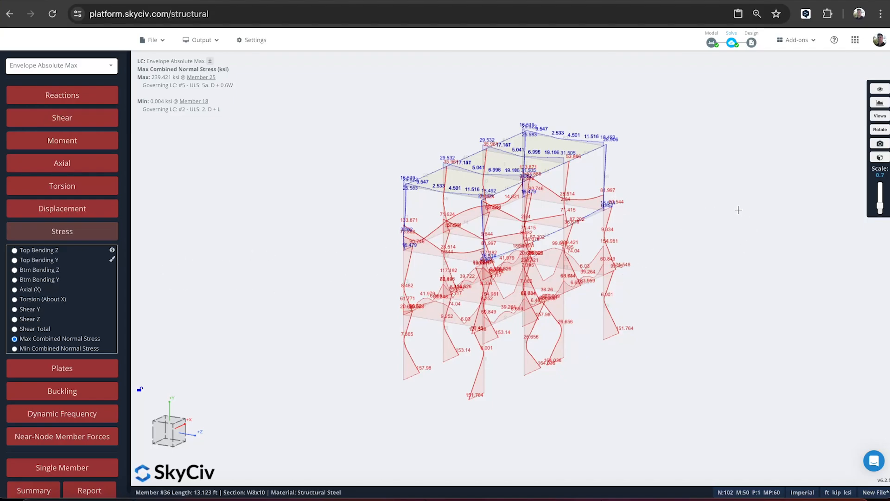
pyautogui.moveTo(737, 209); pyautogui.dragTo(722, 209)
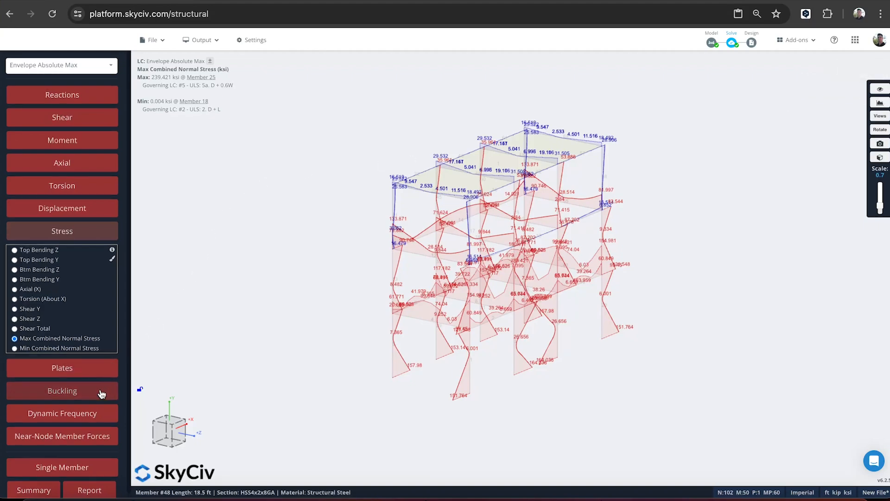
# Review the results summary for deflection, material yield, material strength and global displacement checks
pyautogui.scroll(-1, 102, 394)
pyautogui.click(32, 486)
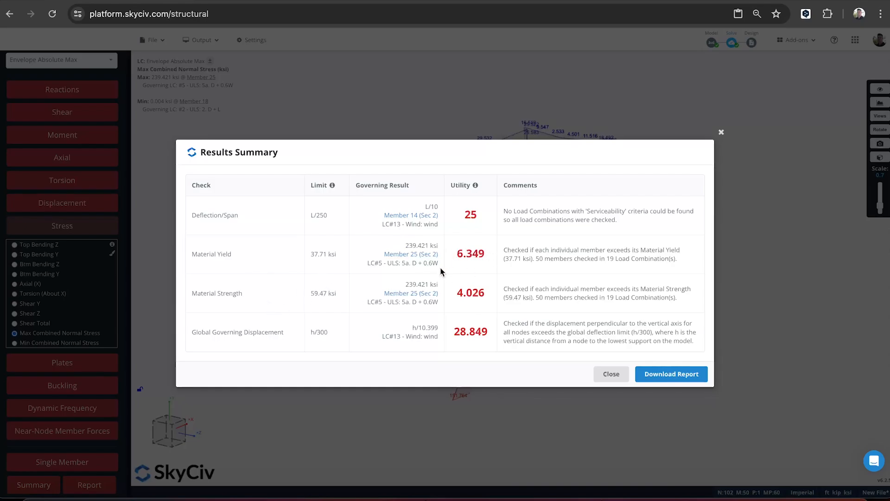
pyautogui.moveTo(409, 258)
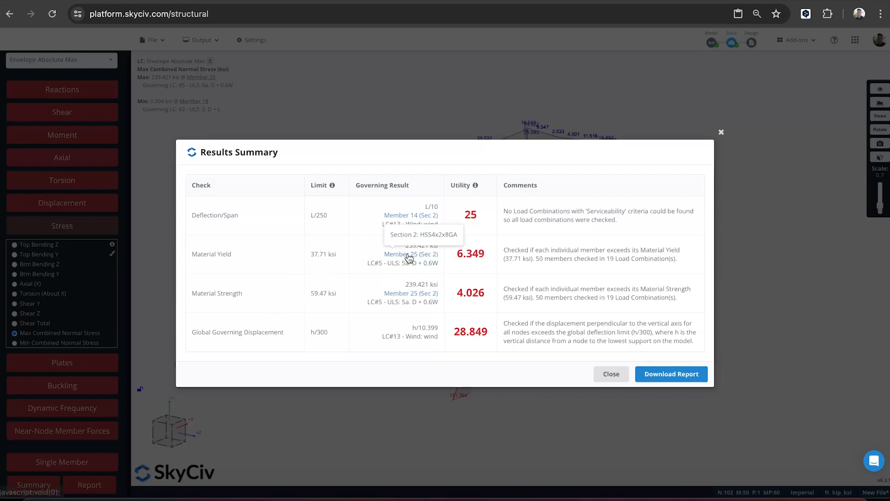
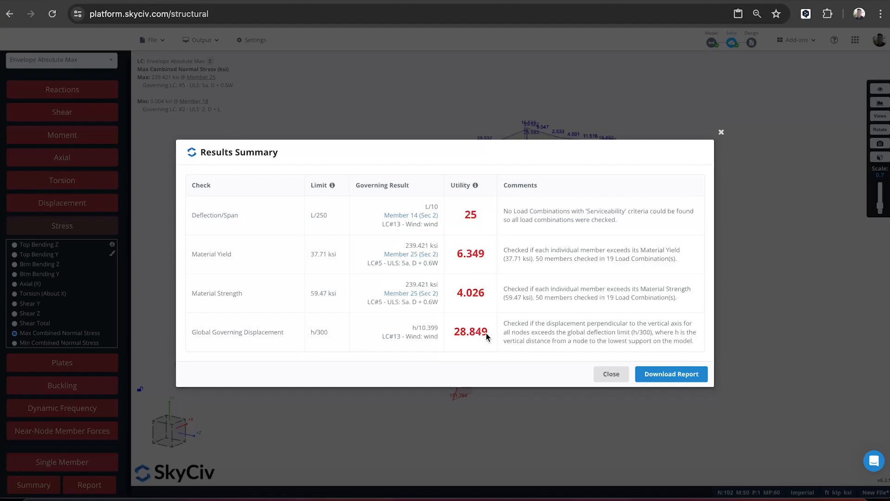
pyautogui.click(611, 375)
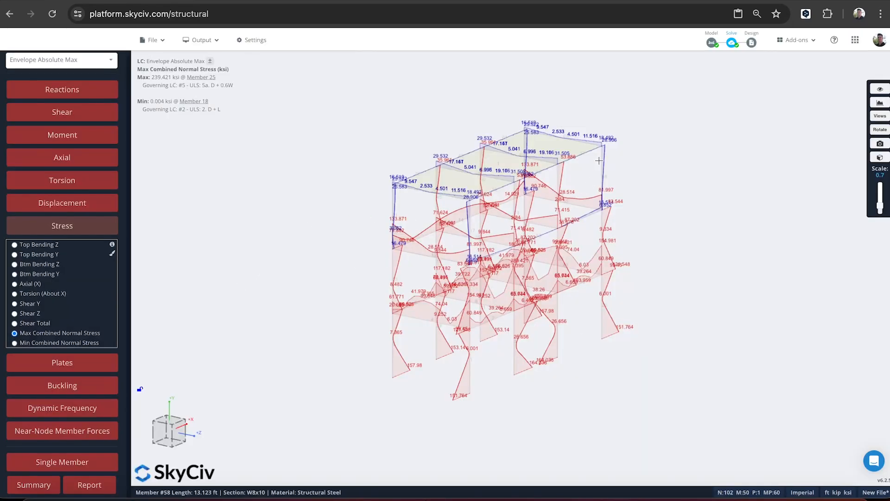
# Temporarily isolate the members exceeding the yield stress limit, restore the full stress display and turn off the stress results
pyautogui.click(880, 103)
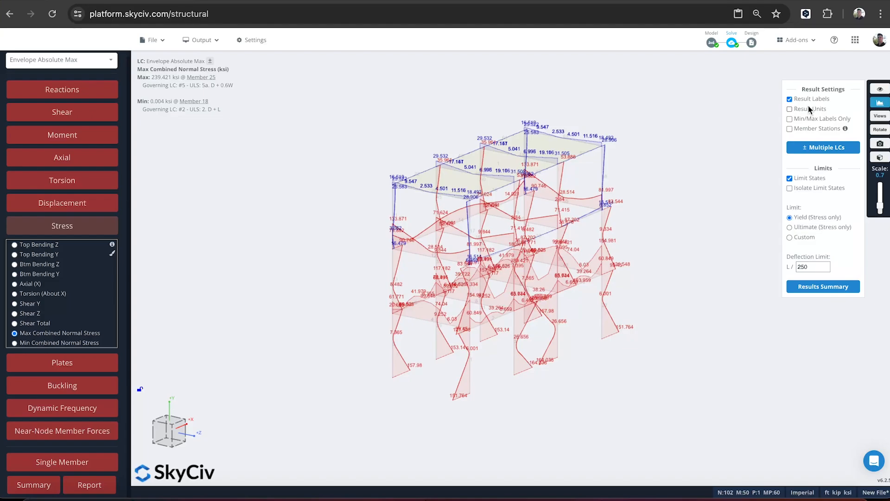
pyautogui.click(810, 193)
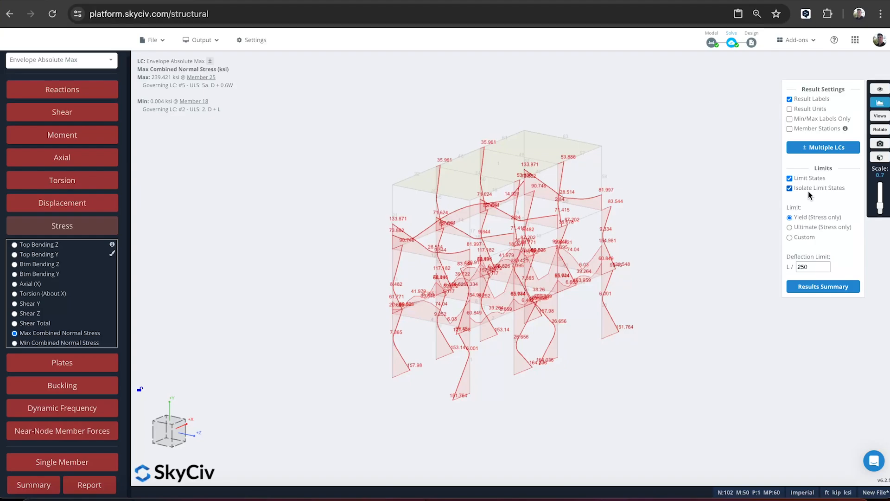
pyautogui.click(811, 190)
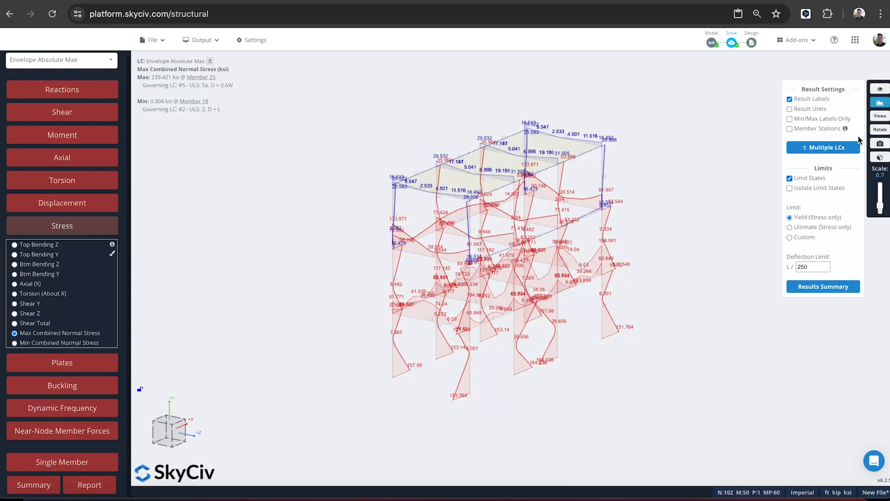
pyautogui.click(880, 103)
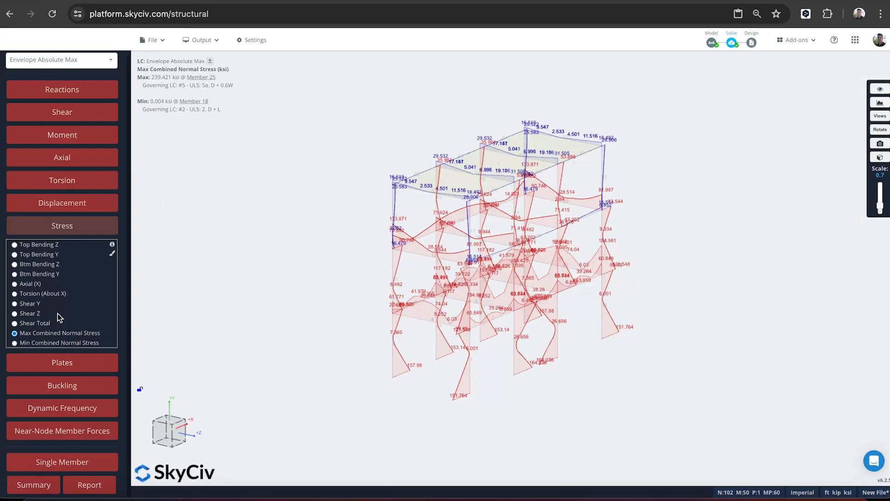
pyautogui.click(48, 226)
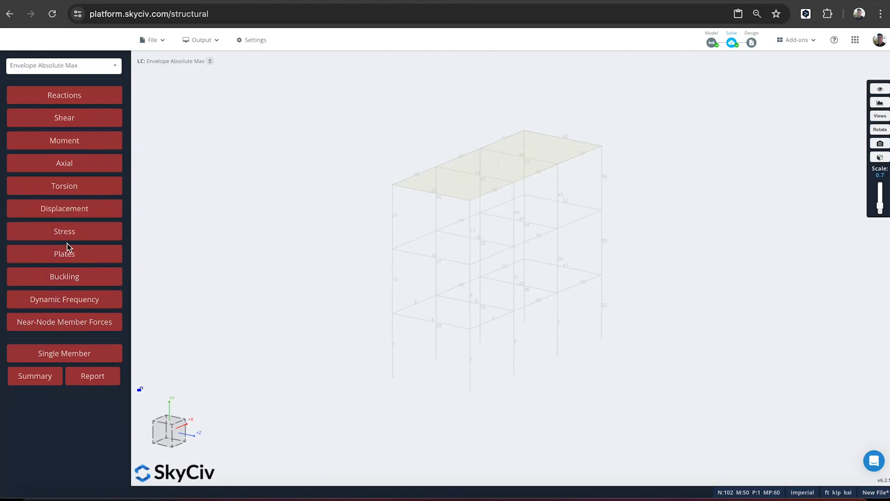
# Examine the frame's X and Y displacements, particularly along the middle-floor beams
pyautogui.click(72, 209)
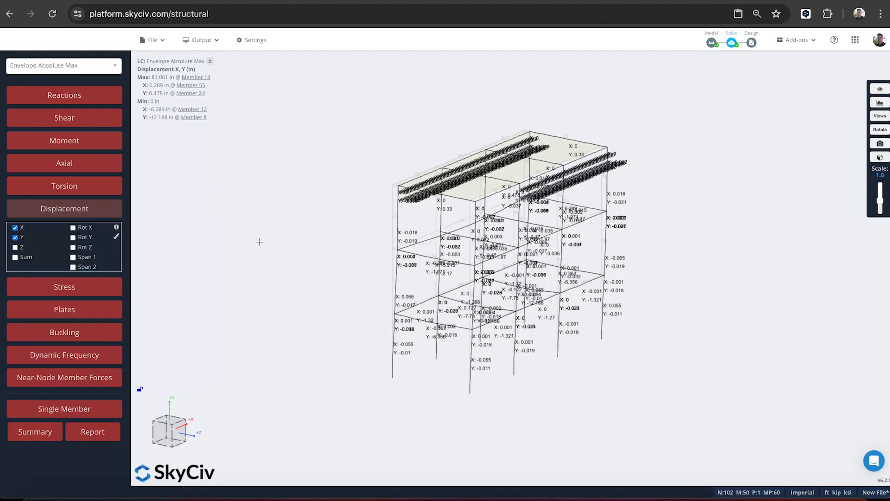
pyautogui.moveTo(260, 242); pyautogui.dragTo(338, 249)
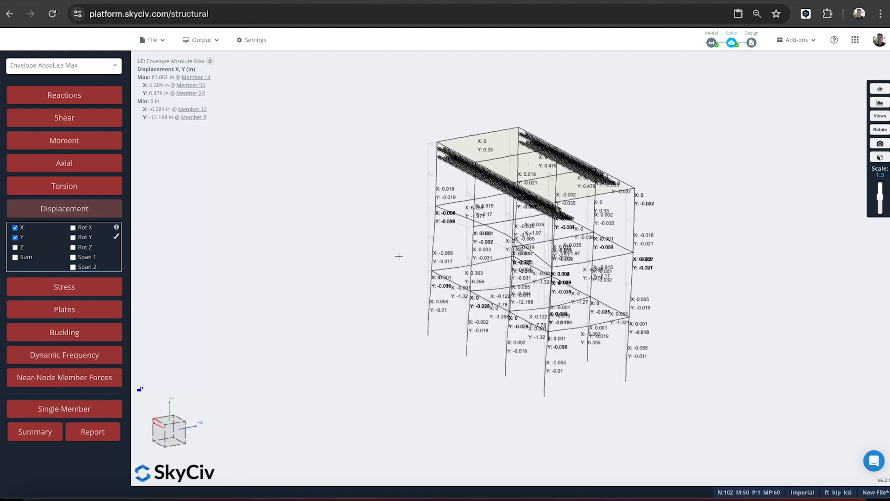
pyautogui.scroll(5, 754, 212)
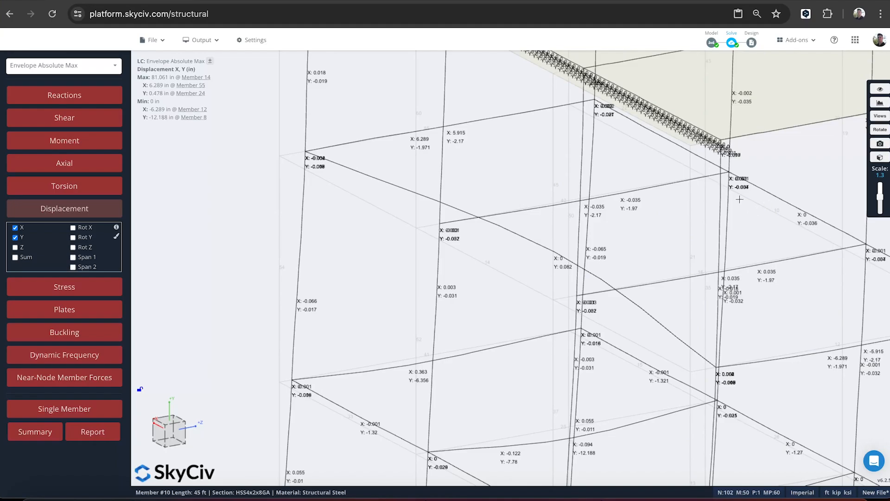
pyautogui.scroll(-3, 754, 212)
pyautogui.moveTo(247, 159); pyautogui.dragTo(233, 184)
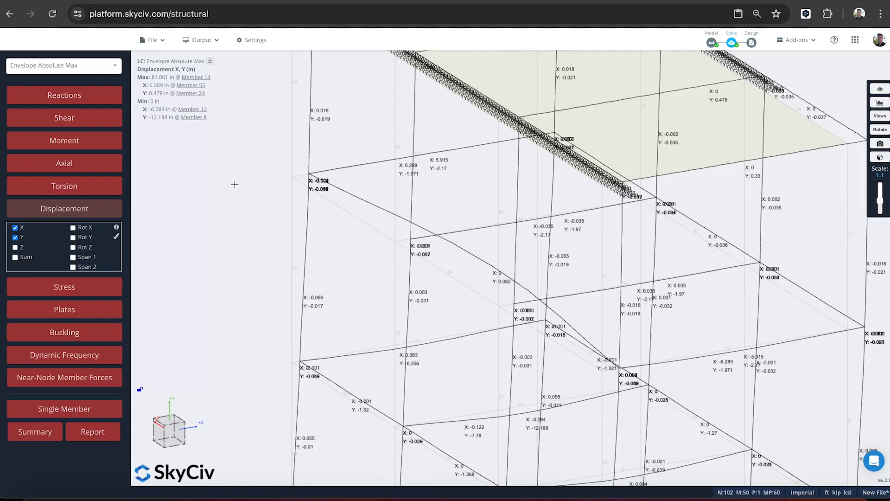
pyautogui.scroll(-2, 770, 241)
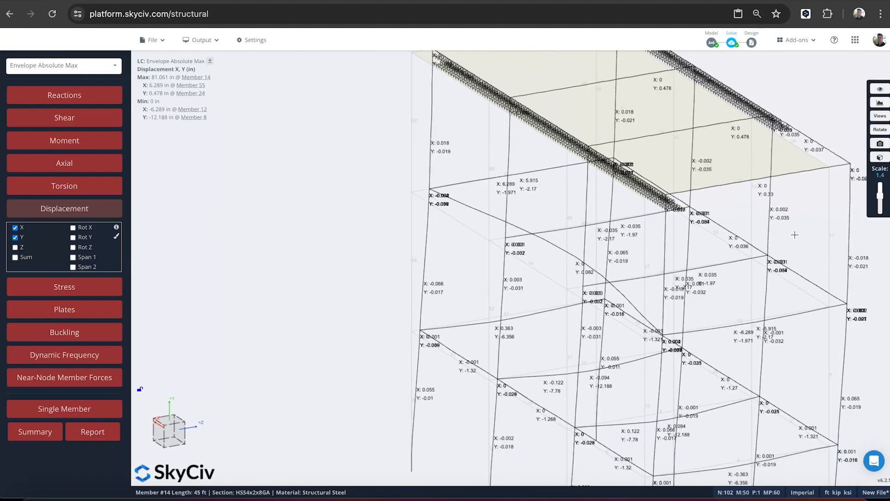
pyautogui.moveTo(795, 235); pyautogui.dragTo(801, 229)
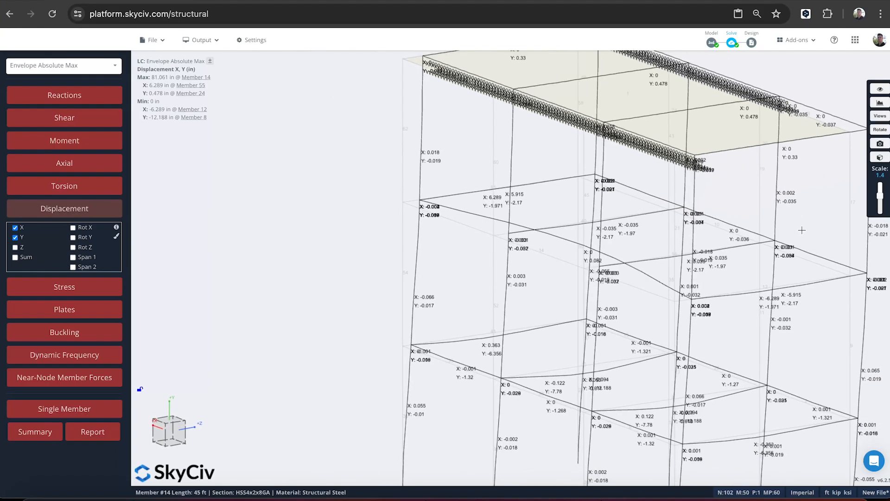
# Isolate the X and Y displacement results of member 10, the 45 ft middle-floor beam, and inspect its deflected shape
pyautogui.click(833, 268)
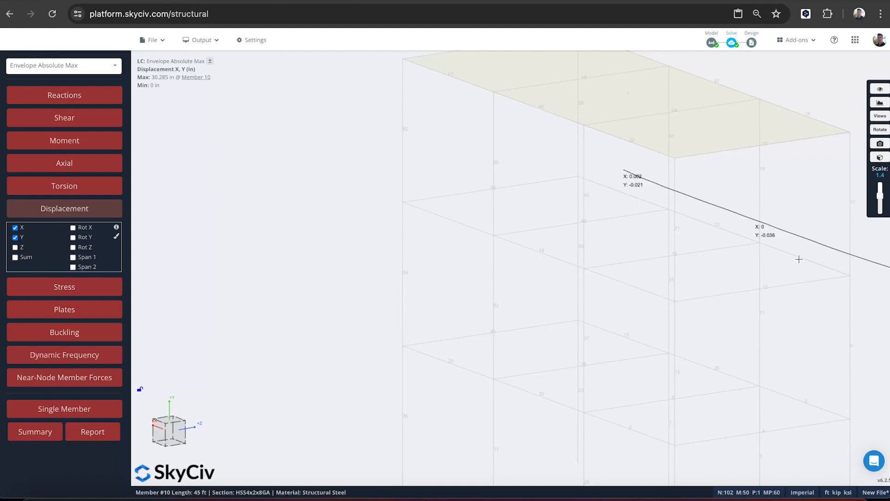
pyautogui.scroll(-5, 673, 216)
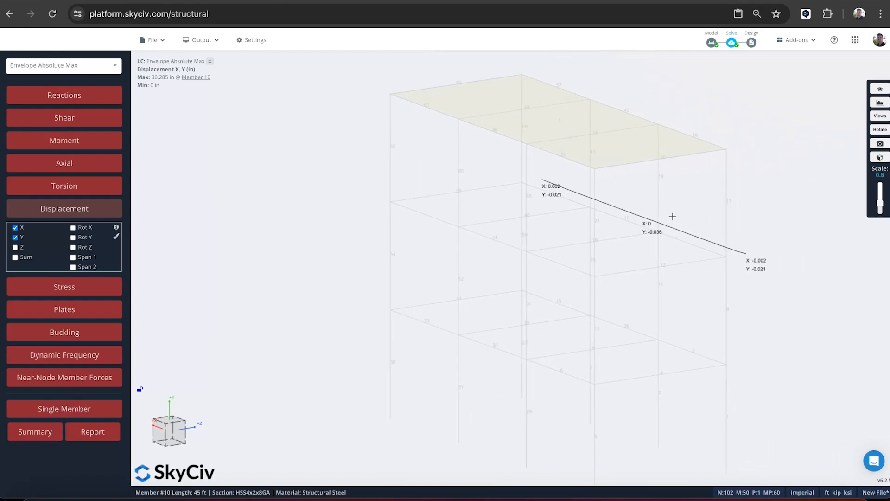
pyautogui.scroll(4, 672, 216)
pyautogui.scroll(-3, 673, 215)
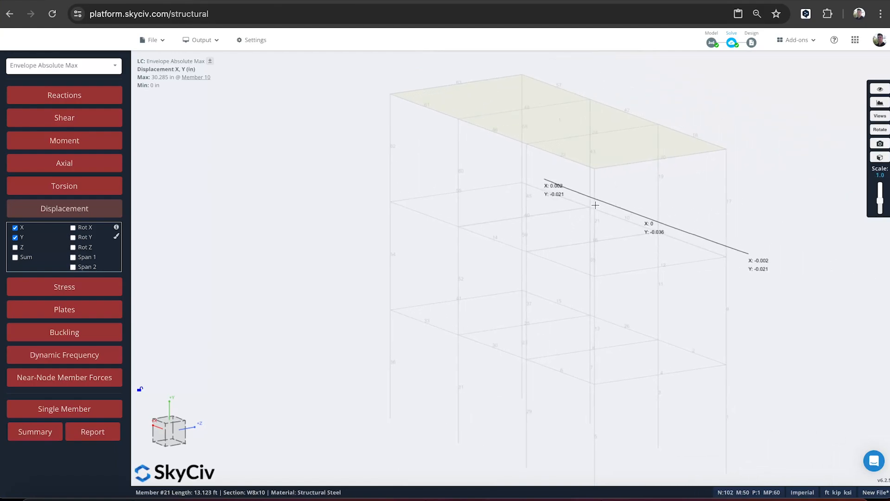
# Restore the X and Y displacement results for the whole frame and inspect the deflected shape at varying display scales
pyautogui.click(116, 211)
pyautogui.scroll(2, 774, 221)
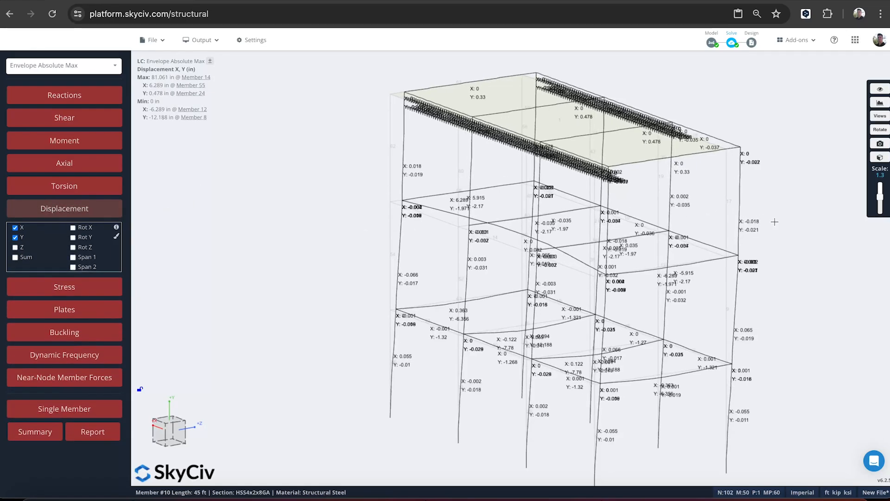
pyautogui.scroll(-2, 774, 221)
pyautogui.scroll(-2, 802, 224)
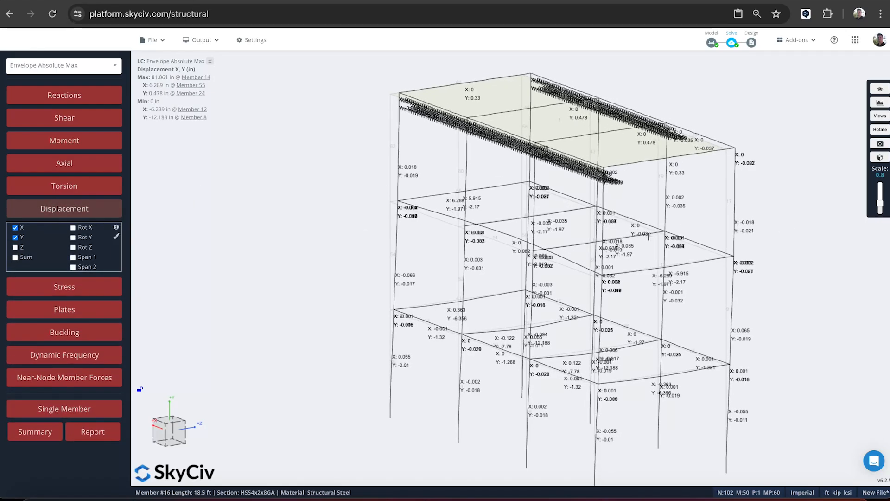
pyautogui.scroll(5, 648, 237)
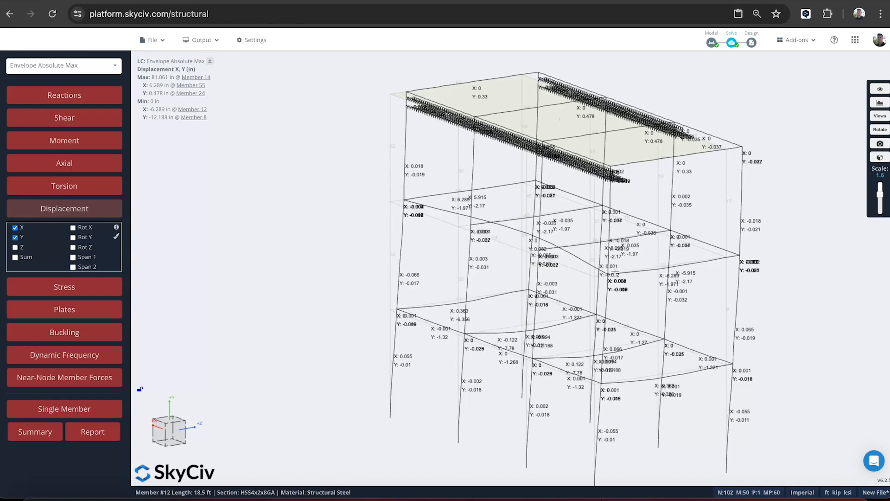
pyautogui.scroll(-5, 469, 231)
pyautogui.scroll(4, 469, 231)
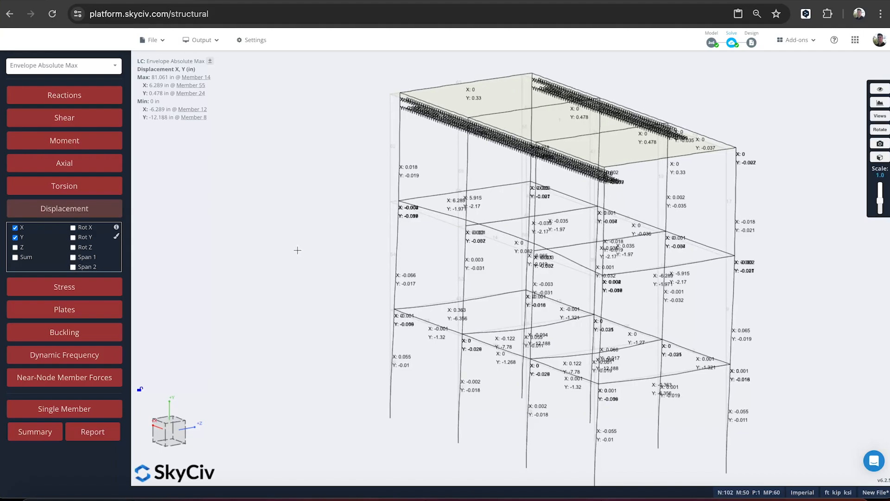
# Return to the model and change member 14, the 45 ft middle-floor beam, to the Continuous member type
pyautogui.click(714, 39)
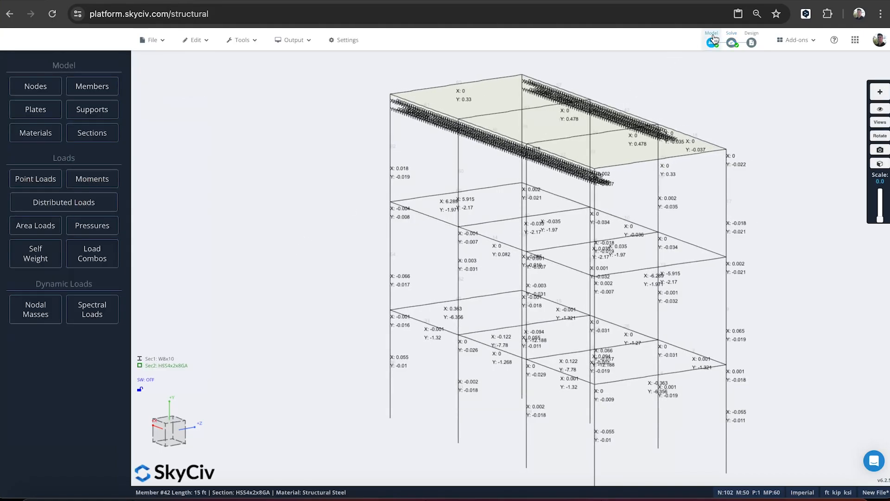
pyautogui.scroll(-3, 298, 183)
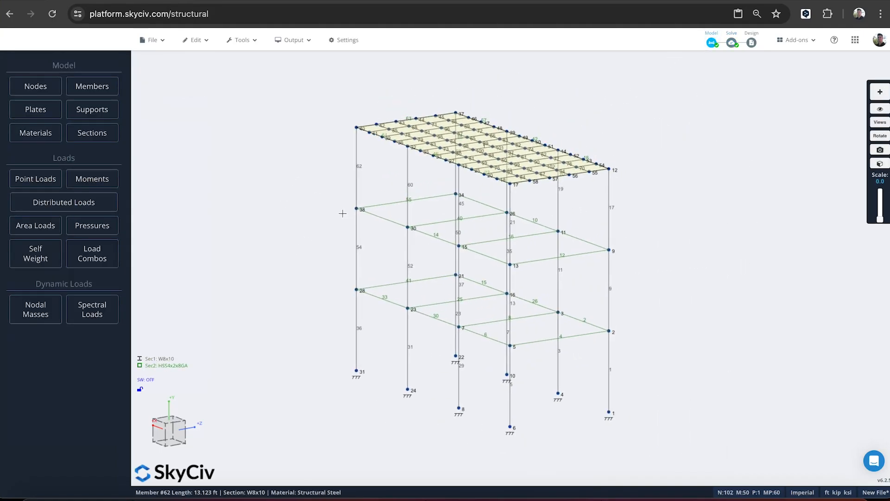
pyautogui.click(384, 216)
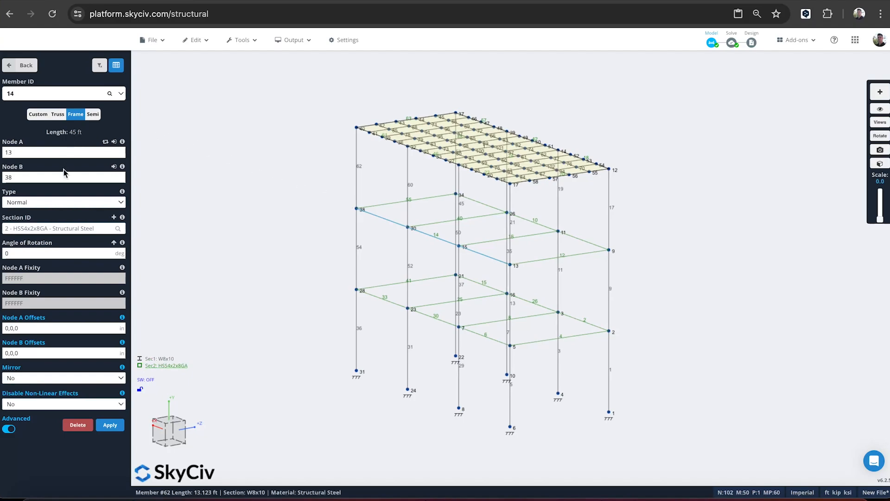
pyautogui.click(46, 204)
pyautogui.click(45, 212)
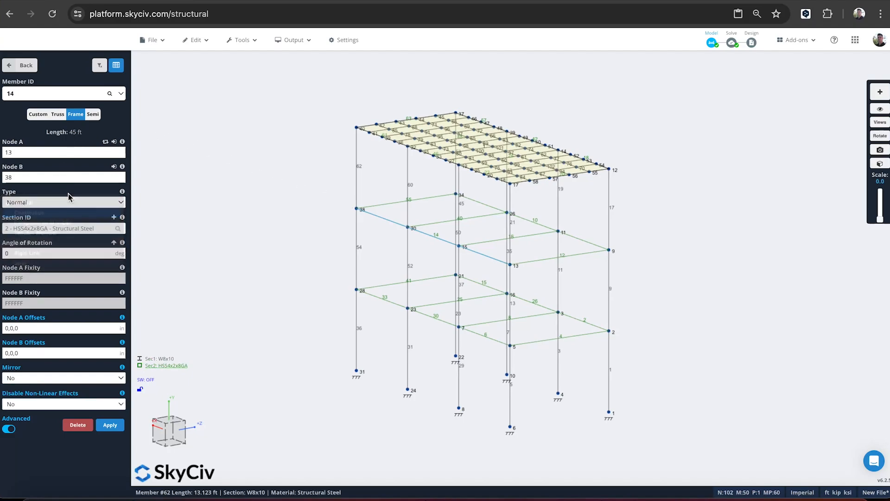
pyautogui.click(110, 425)
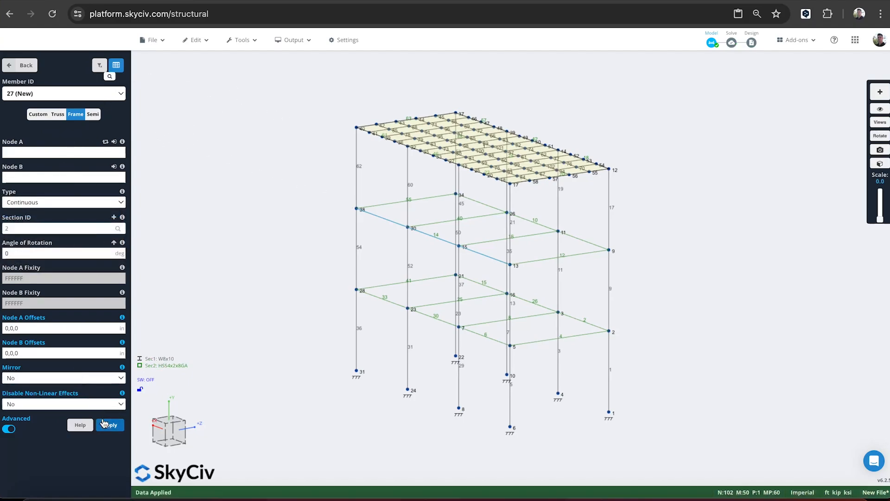
# Replace section 2 with the AISC rectangular HSS8x4x5/8 database shape and submit it to the model
pyautogui.click(168, 367)
pyautogui.click(85, 70)
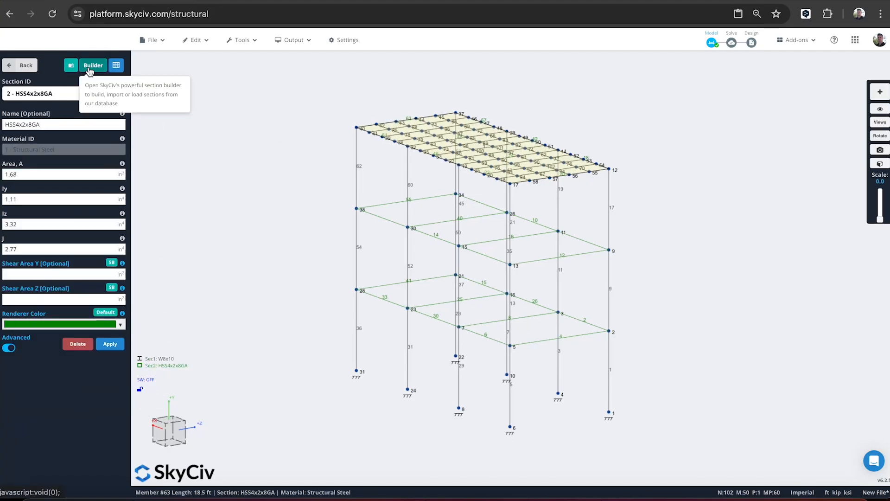
pyautogui.scroll(-5, 69, 204)
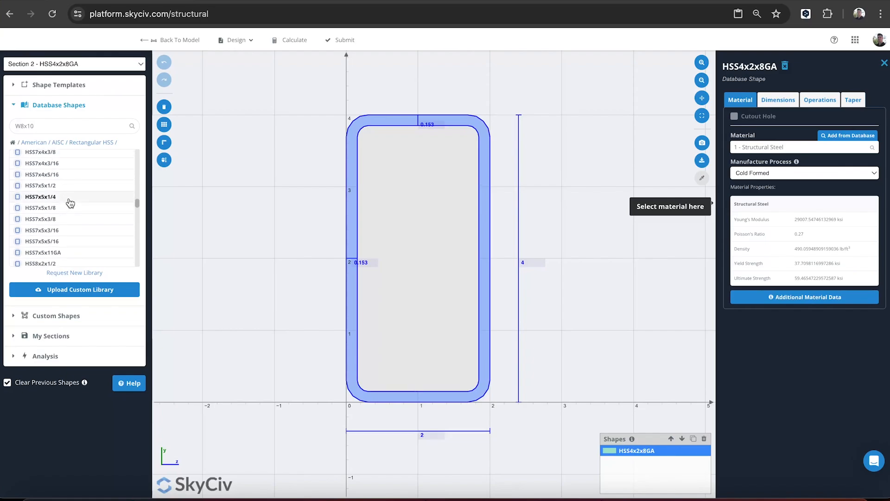
pyautogui.click(51, 229)
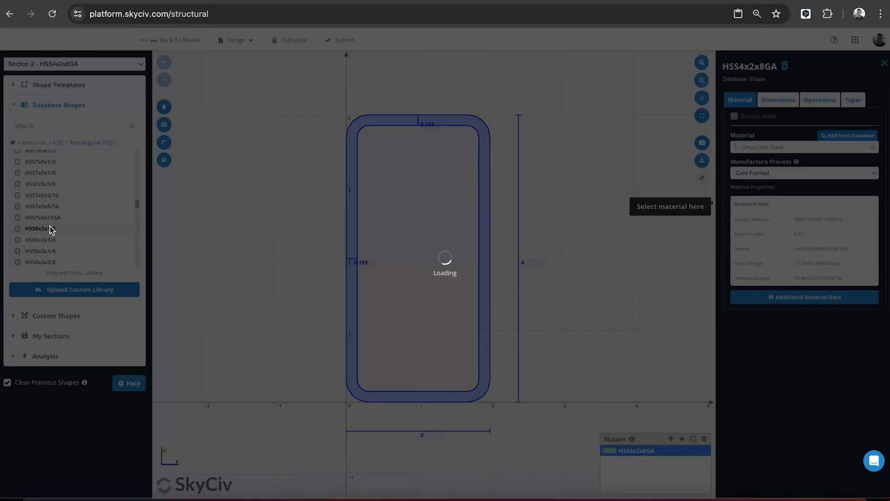
pyautogui.click(72, 226)
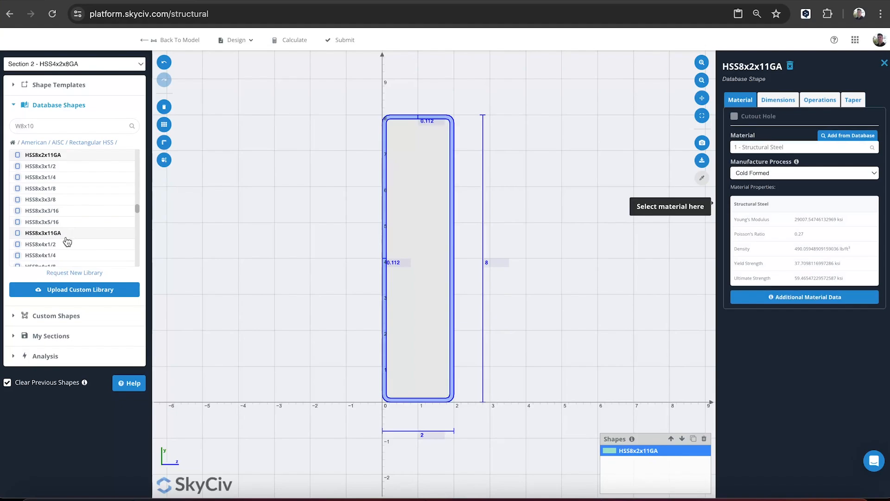
pyautogui.scroll(-2, 67, 242)
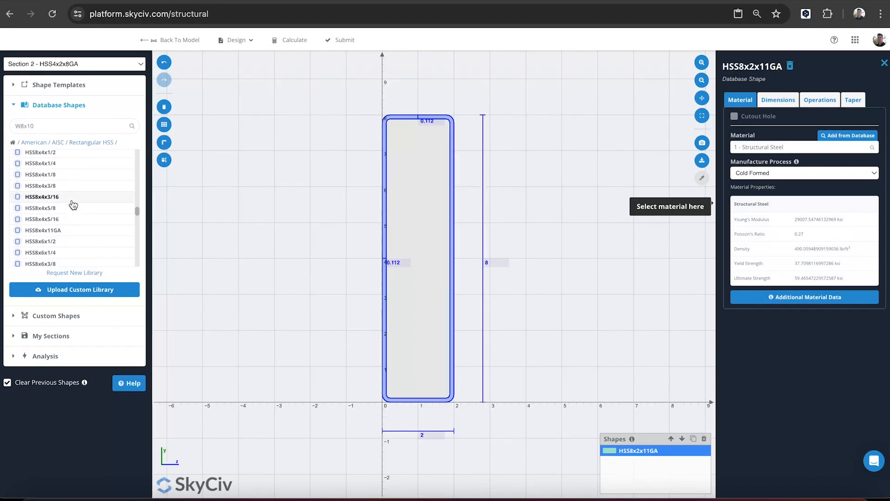
pyautogui.click(72, 212)
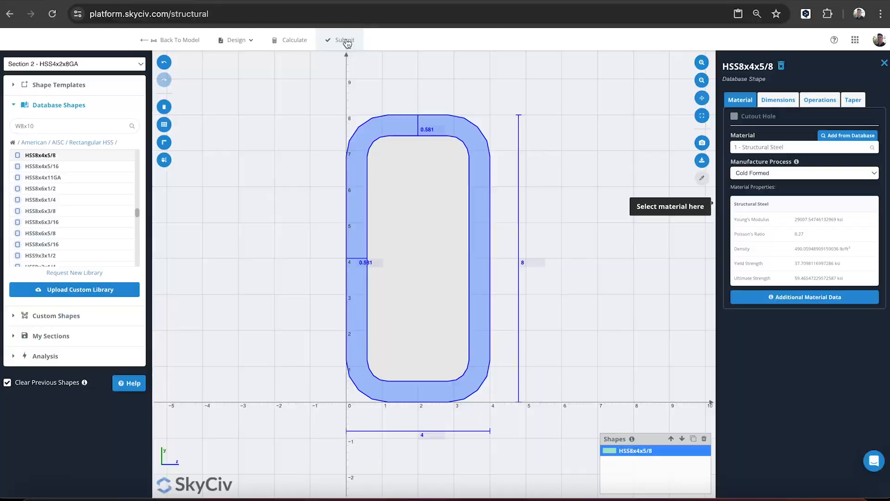
pyautogui.click(345, 40)
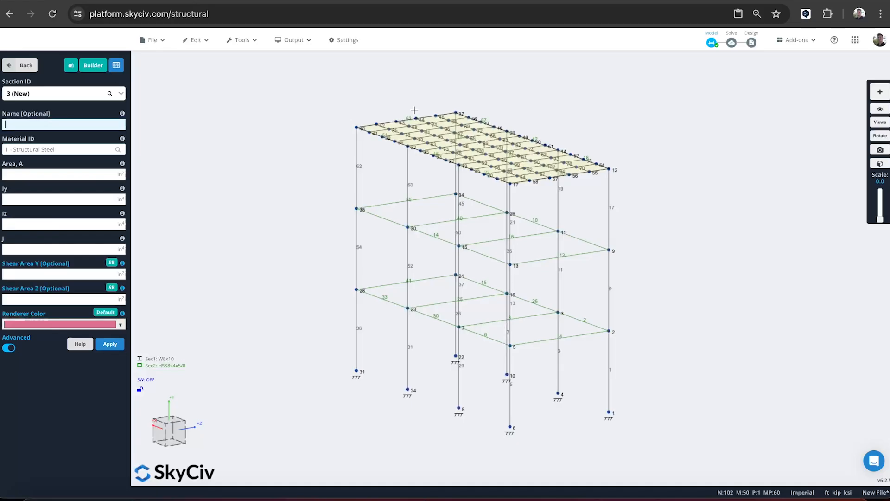
# Solve the updated model again and review the results summary for deflection, yield, strength and global displacement
pyautogui.click(731, 42)
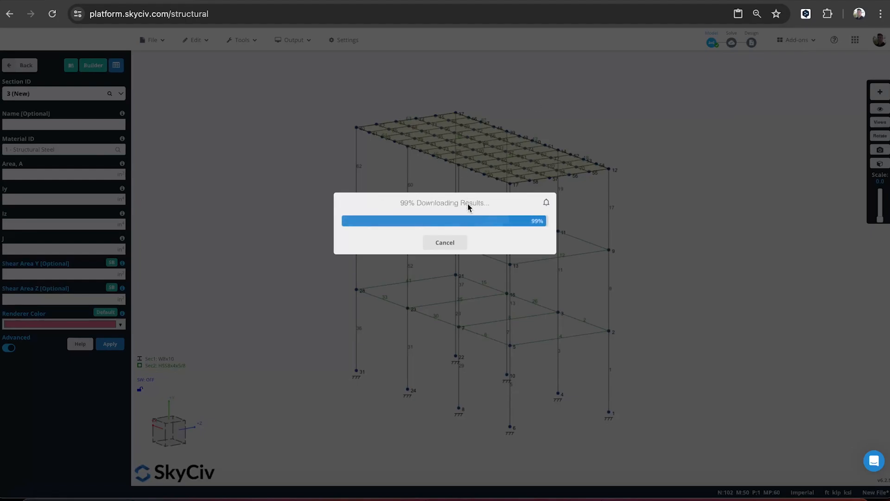
pyautogui.click(456, 250)
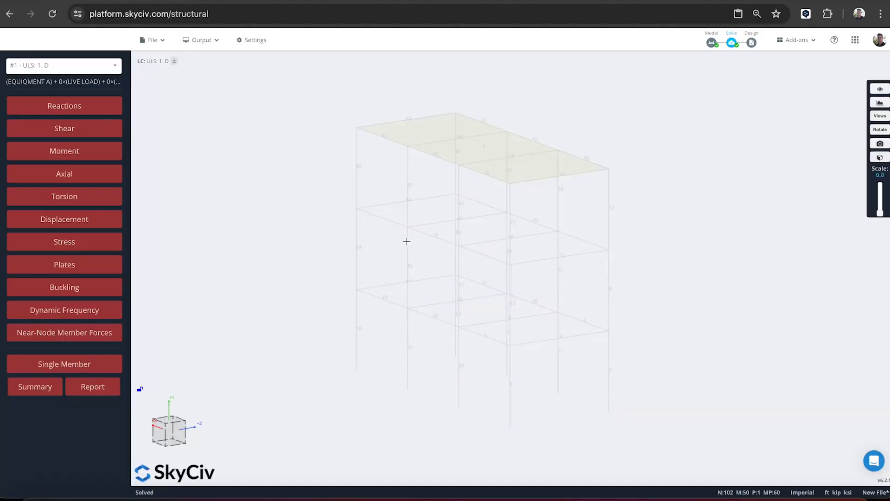
pyautogui.click(34, 391)
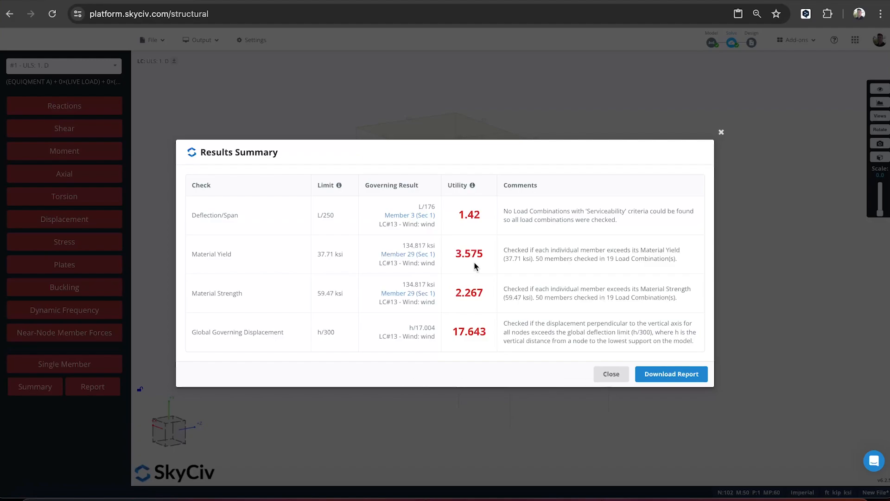
pyautogui.click(611, 375)
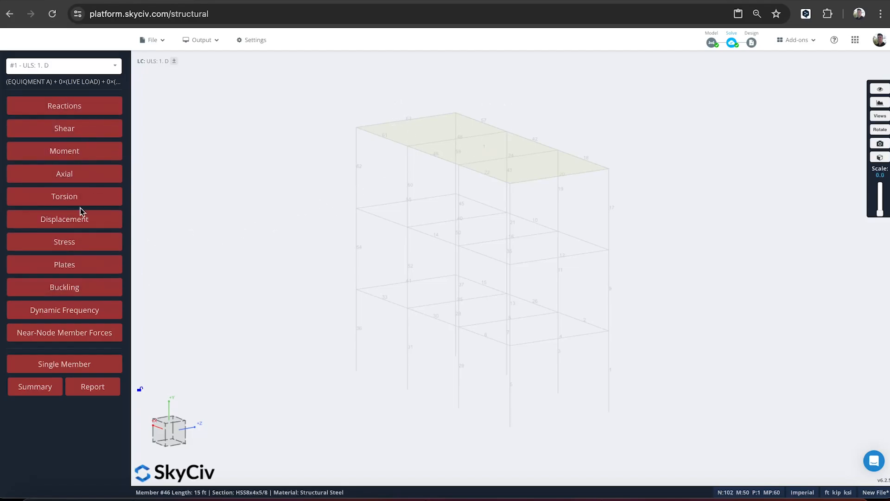
# Display the roof plate's Tresca and Von Mises stress contours in turn, exaggerating the deflection to a scale of 1.1
pyautogui.click(76, 263)
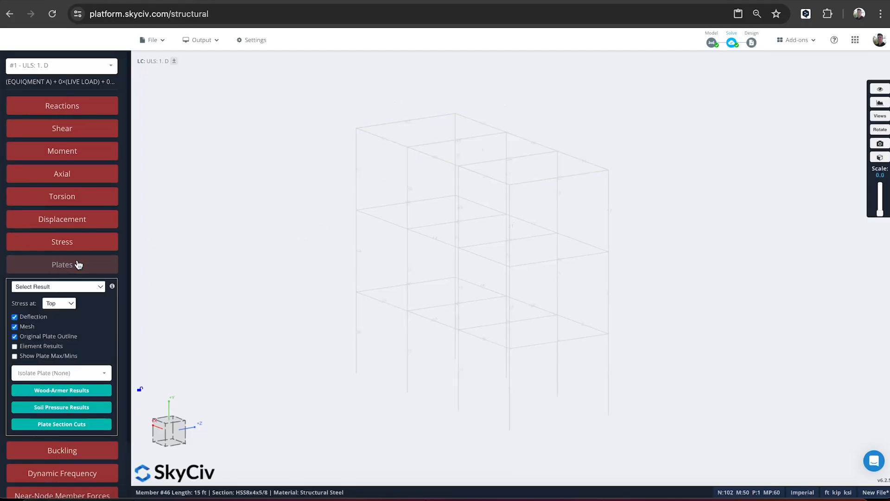
pyautogui.click(74, 283)
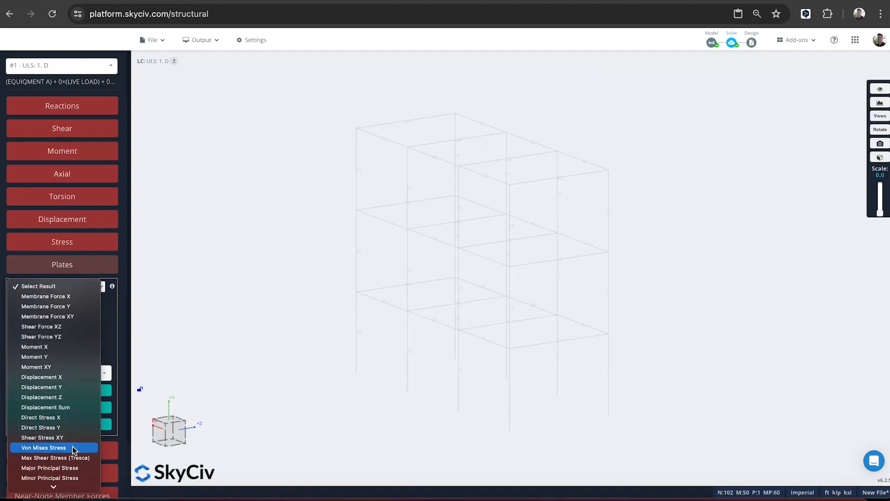
pyautogui.click(72, 458)
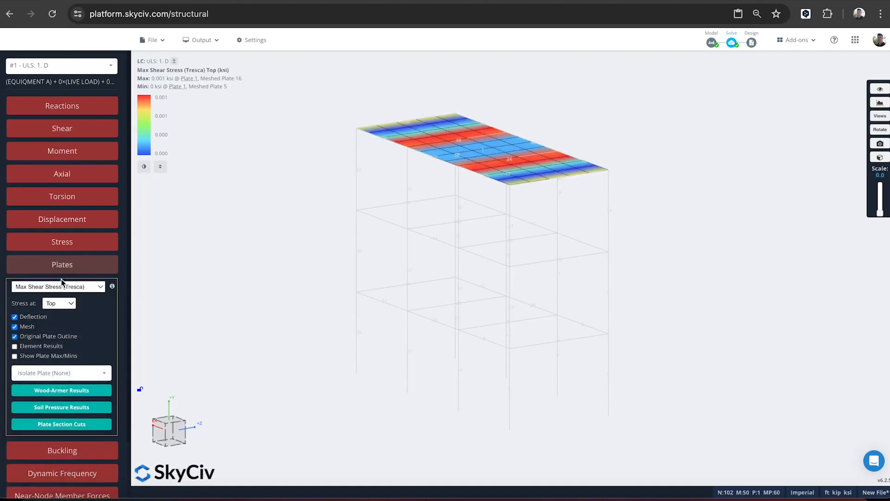
pyautogui.click(61, 287)
pyautogui.click(55, 277)
pyautogui.click(263, 196)
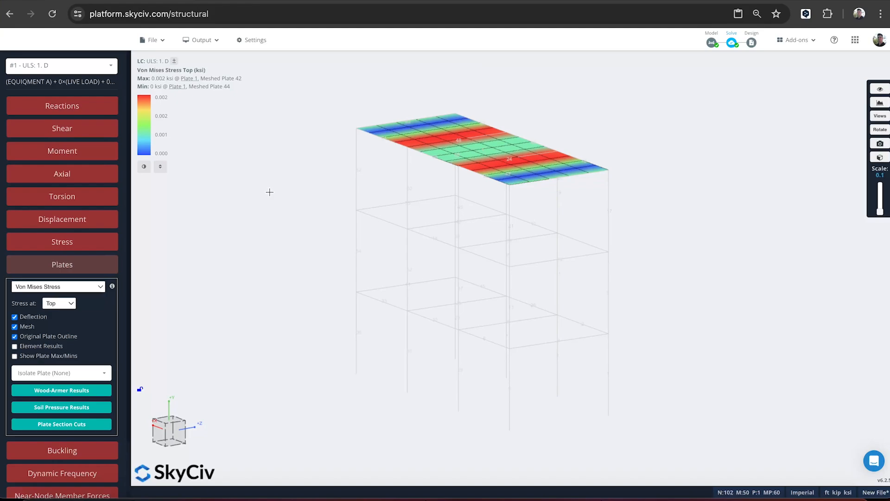
pyautogui.keyDown('shift'); pyautogui.scroll(10, 269, 192); pyautogui.keyUp('shift')
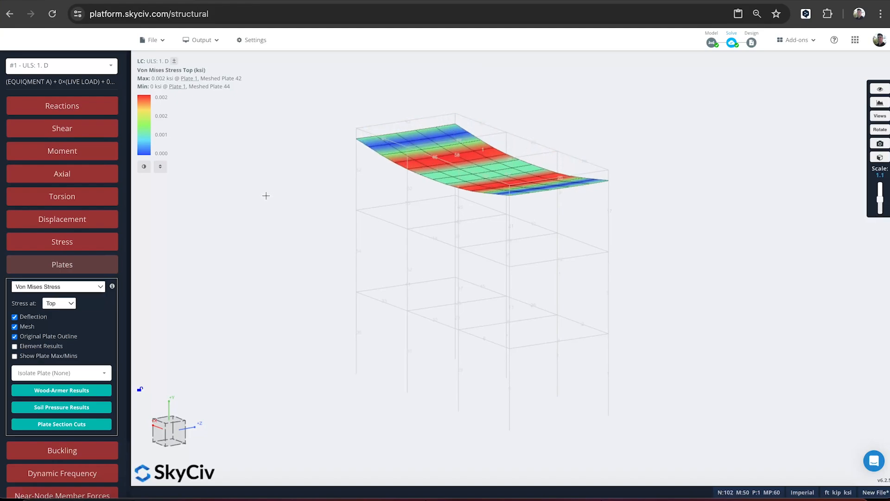
pyautogui.moveTo(267, 195); pyautogui.dragTo(286, 199)
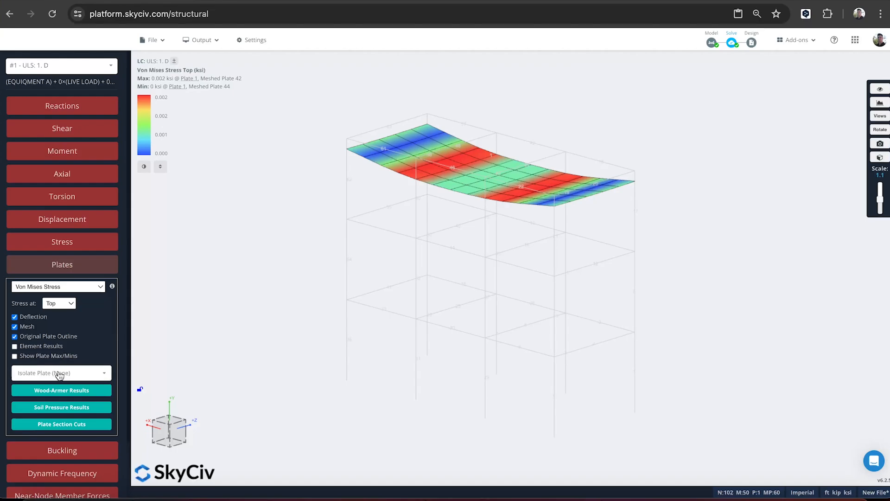
# Look over the available plate result types and turn off the plate results
pyautogui.click(62, 288)
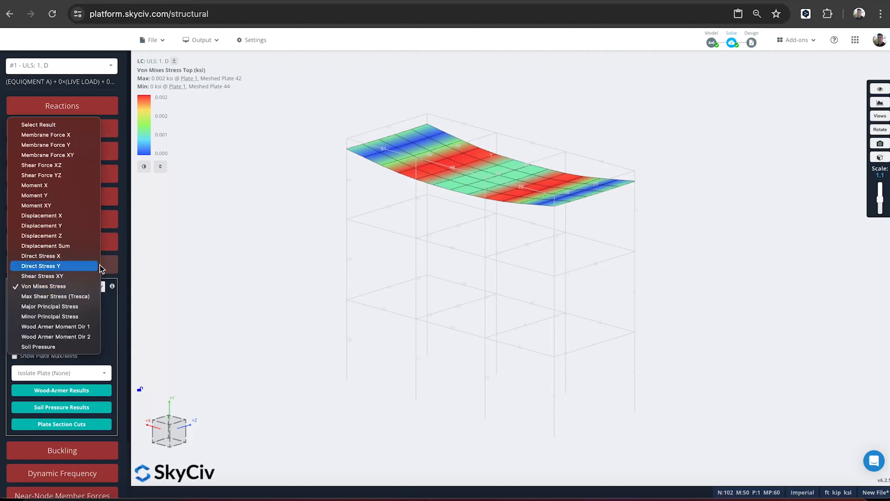
pyautogui.click(111, 310)
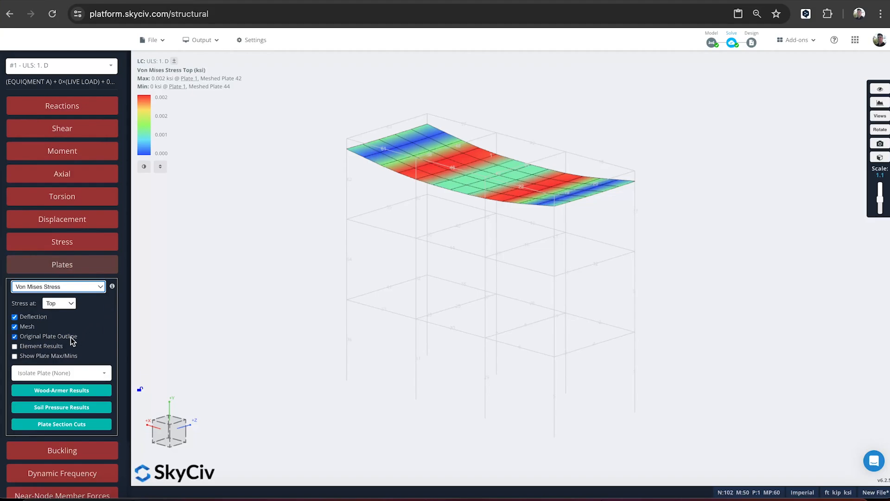
pyautogui.click(83, 274)
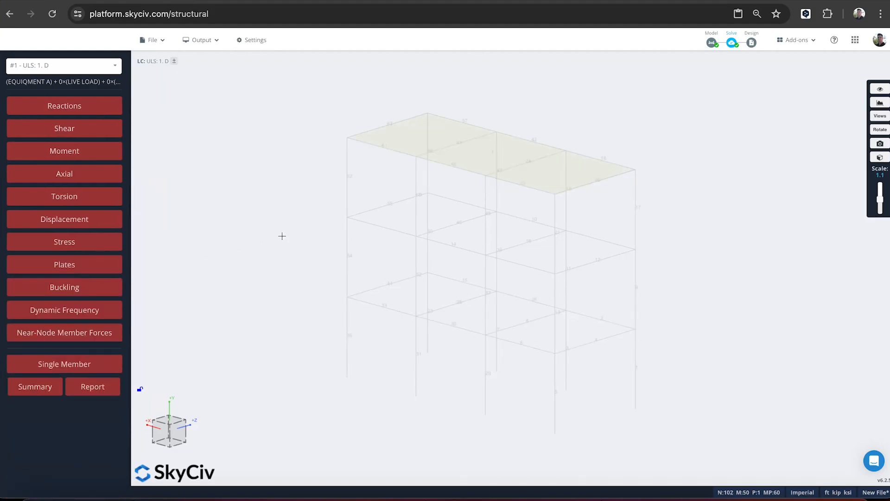
# Review the analysis report settings and contents without creating a report
pyautogui.click(104, 391)
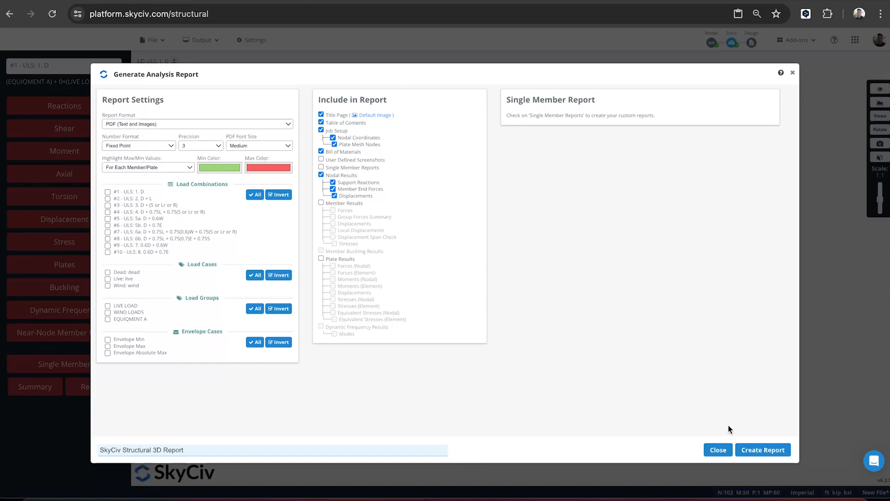
pyautogui.click(717, 450)
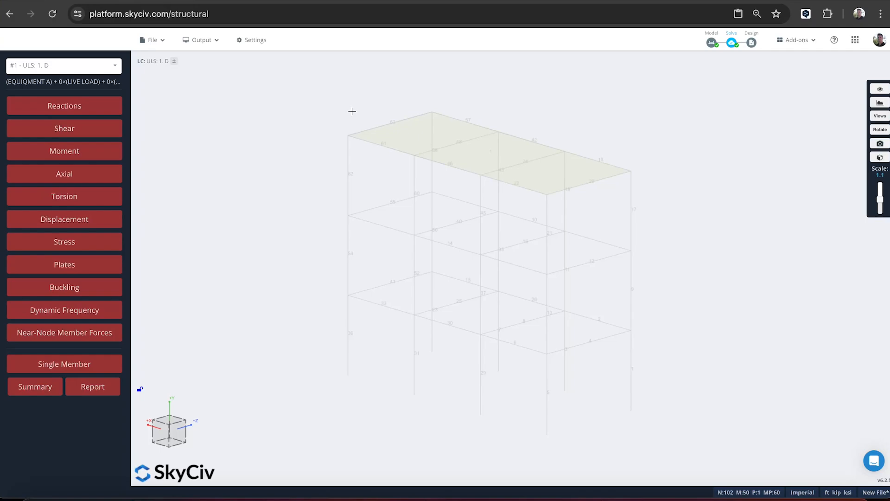
# Look over the available design modules and the code choice for Reinforced Concrete (RC) Member design without starting one
pyautogui.click(751, 43)
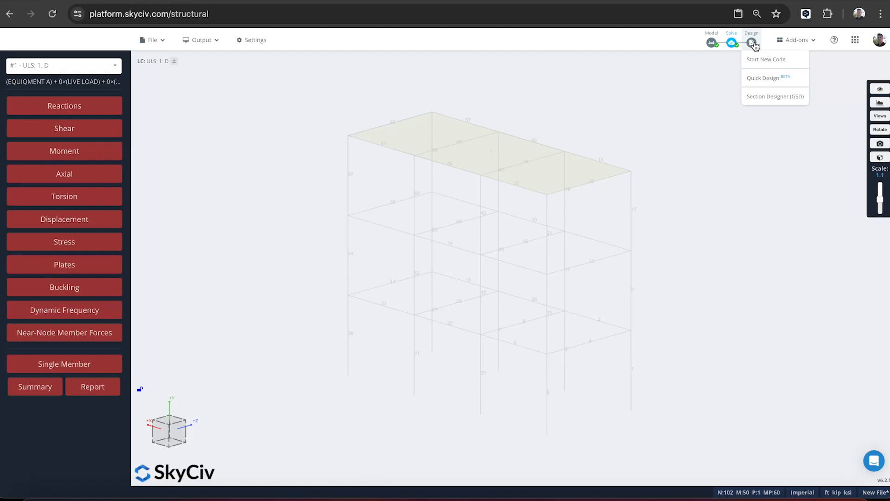
pyautogui.click(757, 59)
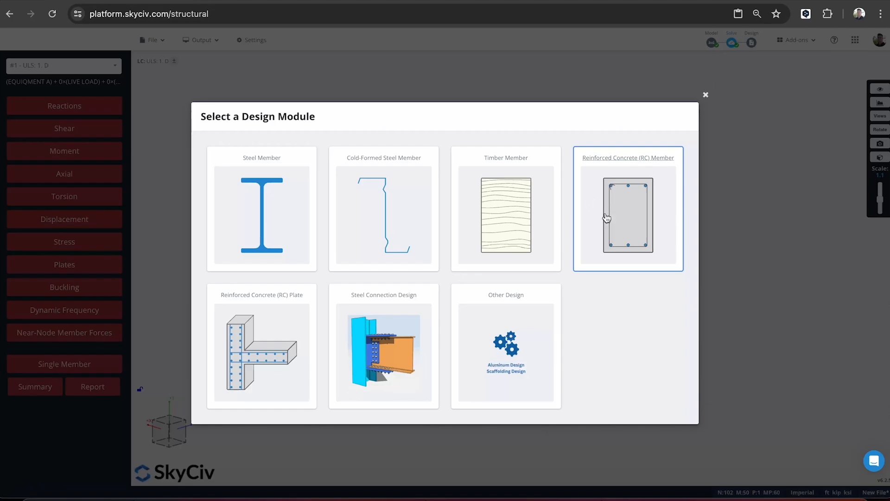
pyautogui.click(627, 200)
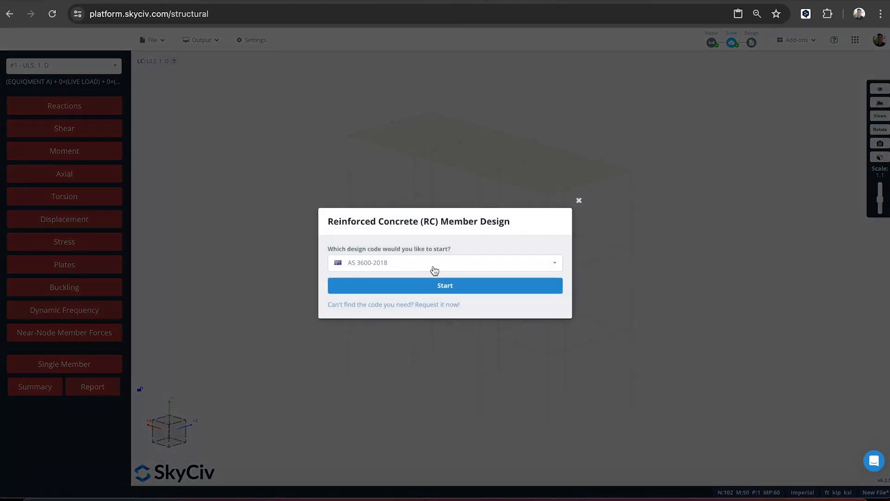
pyautogui.click(433, 265)
pyautogui.click(685, 162)
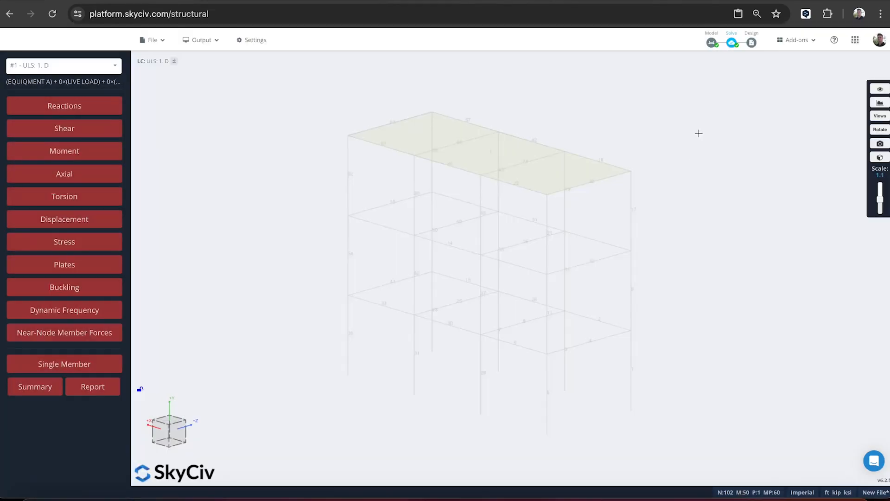
# Start a Steel Member design of the frame using the AISC 360-16 ASD code
pyautogui.click(751, 37)
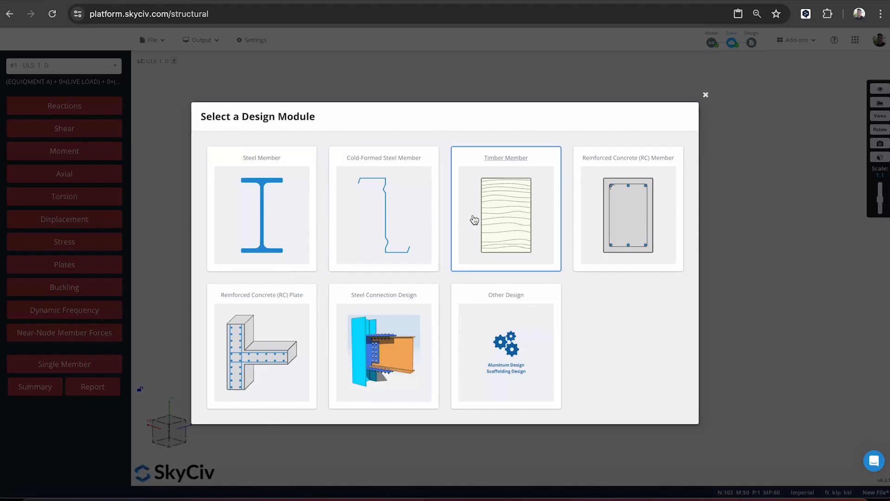
pyautogui.click(286, 223)
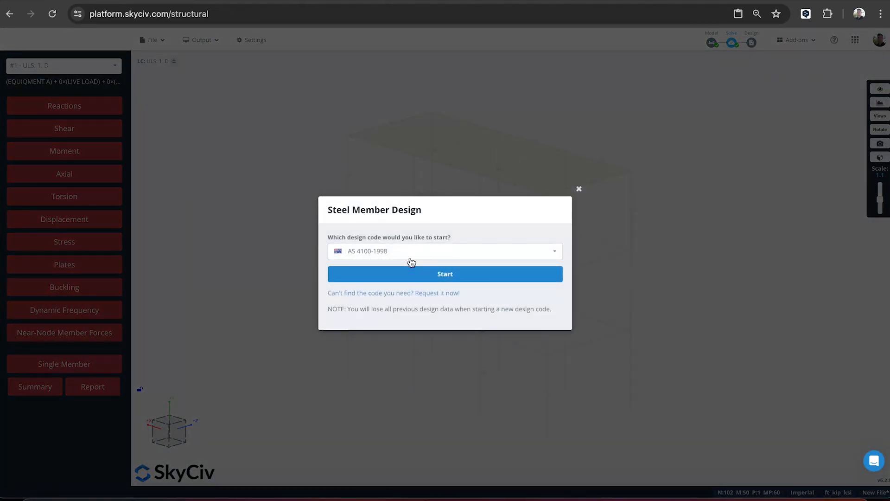
pyautogui.click(410, 260)
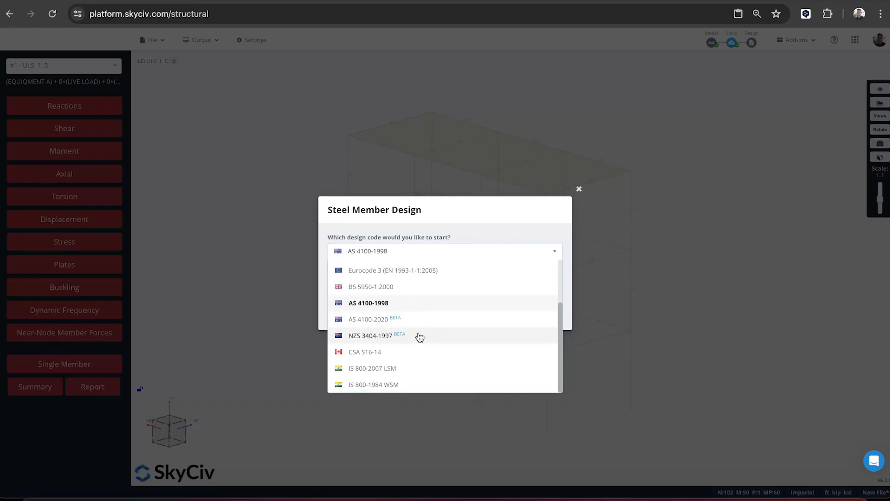
pyautogui.scroll(3, 422, 302)
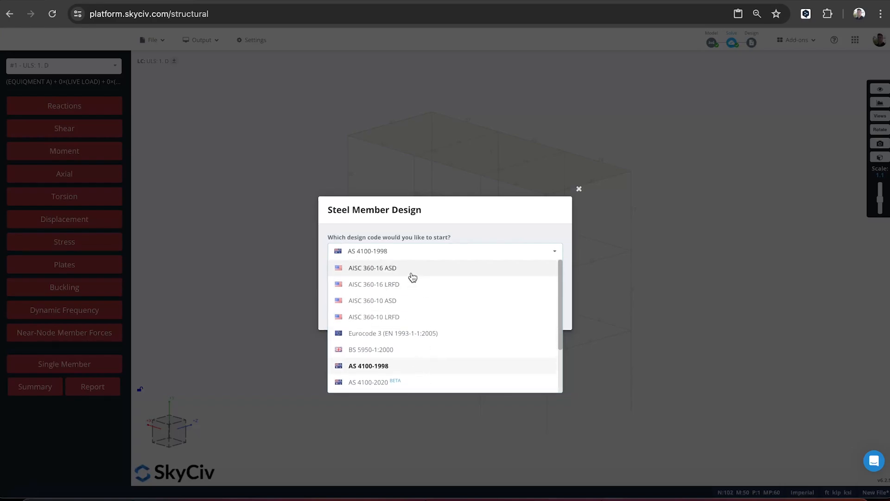
pyautogui.click(412, 276)
pyautogui.click(433, 275)
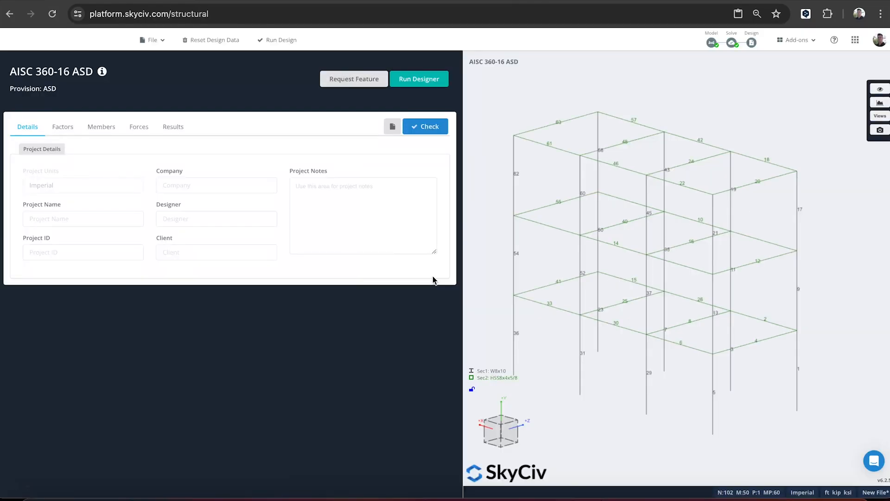
# Run the member design check and look over the governing design ratios on the 3D frame
pyautogui.click(426, 128)
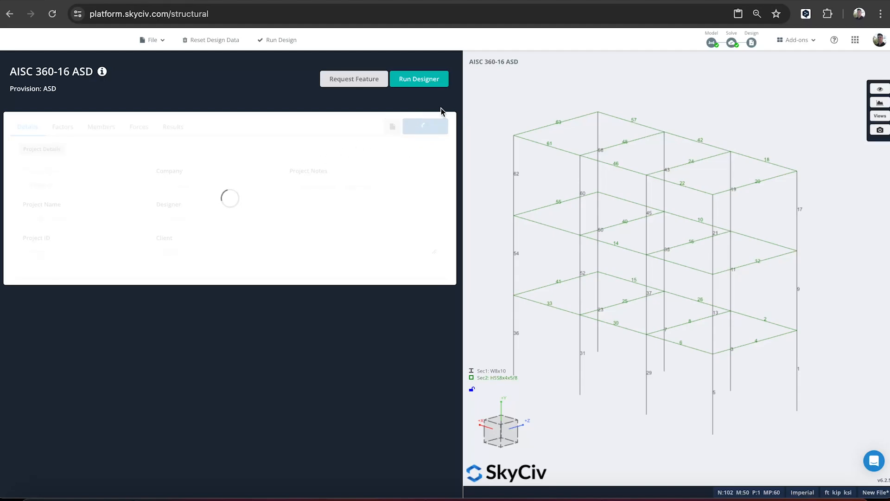
pyautogui.scroll(-2, 719, 213)
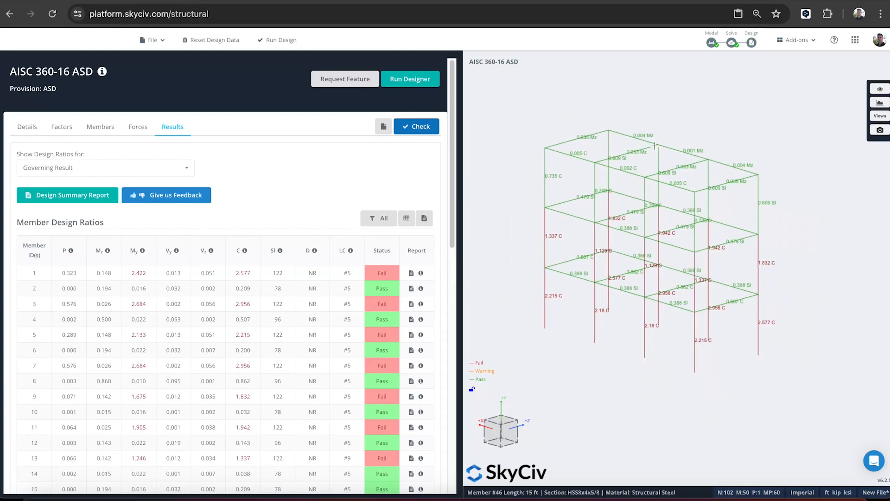
pyautogui.moveTo(696, 113); pyautogui.dragTo(678, 119, button='right')
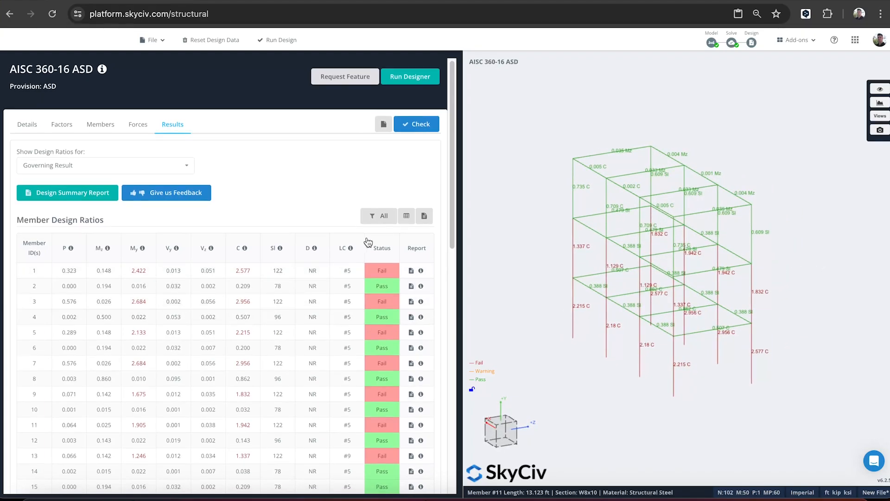
# Filter the member design ratios to show failed members only
pyautogui.click(378, 217)
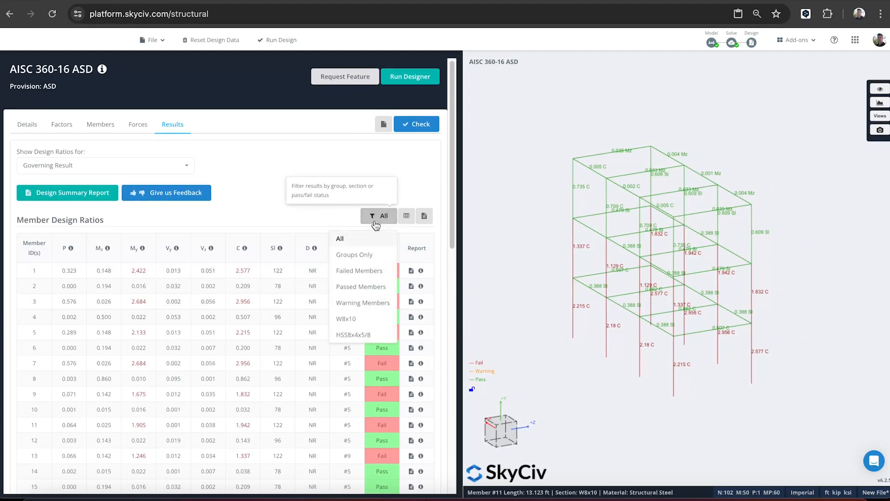
pyautogui.click(372, 272)
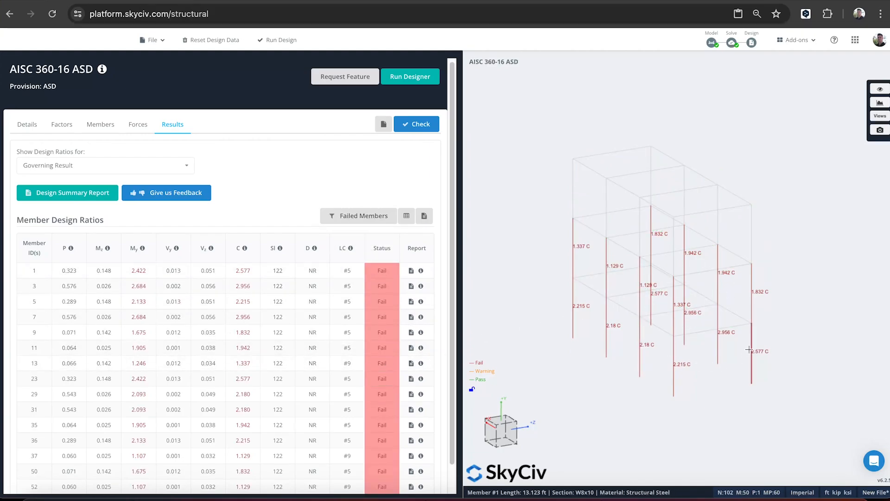
pyautogui.moveTo(246, 250)
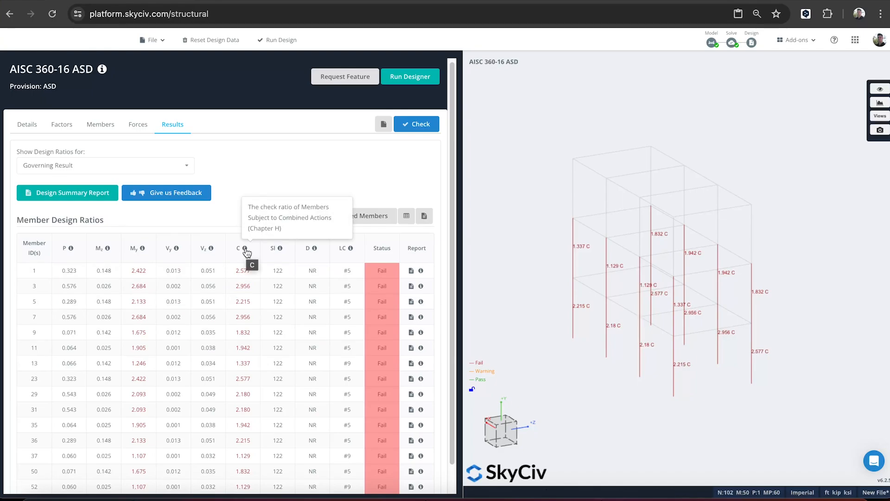
# Read through member 1's design report, from section data to the axial, flexural and shear strength checks, and close it
pyautogui.click(413, 271)
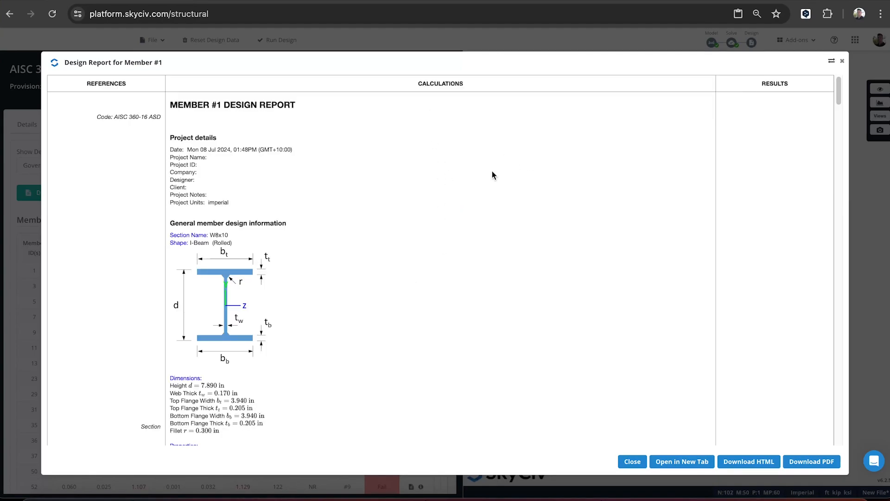
pyautogui.scroll(-15, 493, 174)
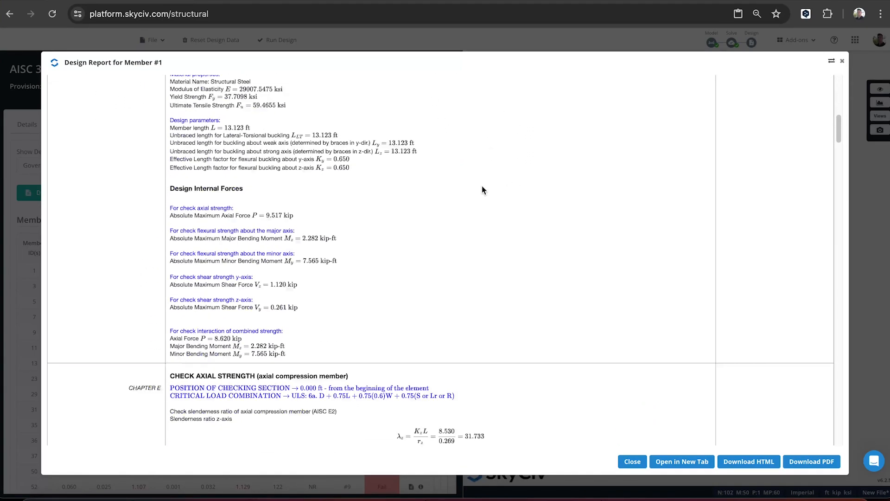
pyautogui.scroll(-6, 482, 189)
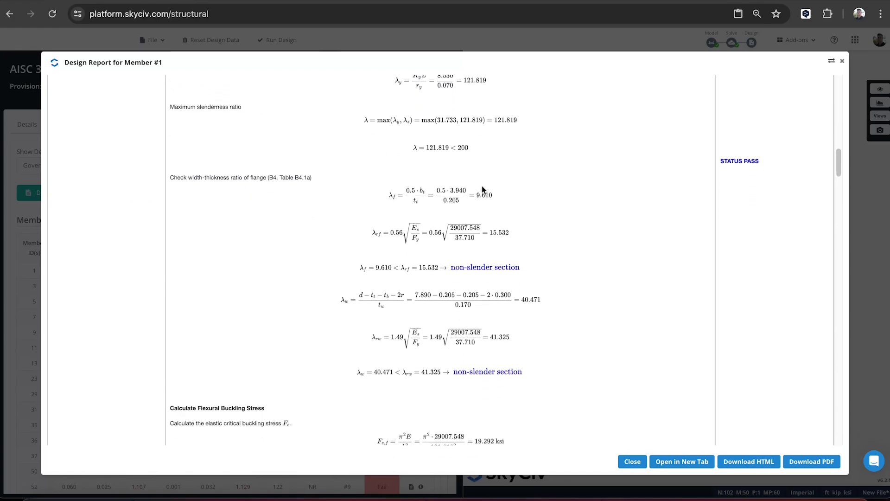
pyautogui.scroll(-2, 482, 190)
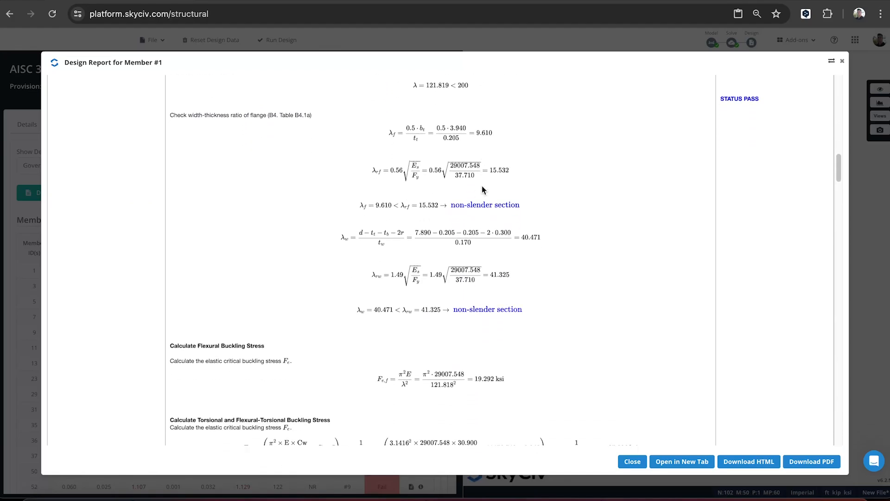
pyautogui.scroll(-6, 482, 190)
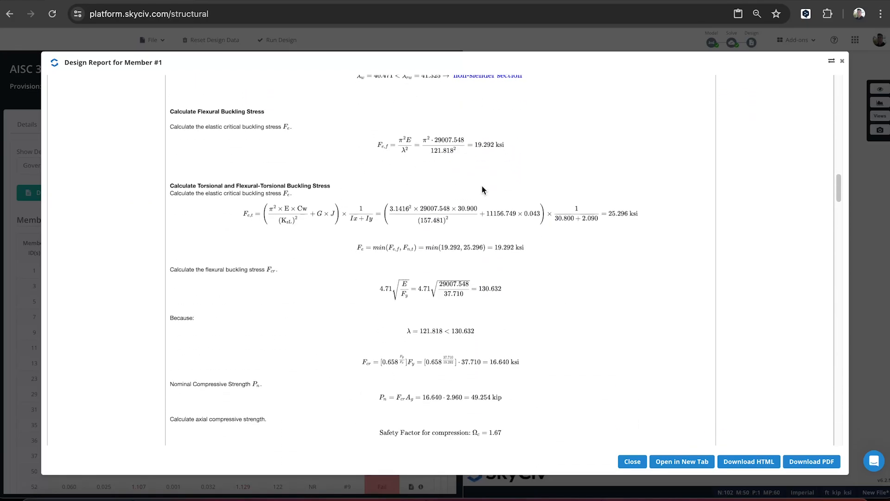
pyautogui.scroll(-5, 482, 190)
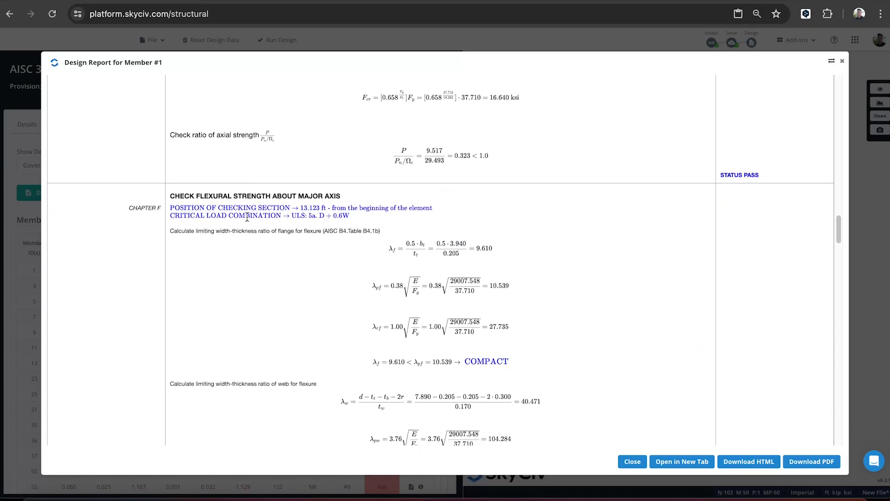
pyautogui.scroll(-3, 403, 200)
pyautogui.scroll(-20, 403, 199)
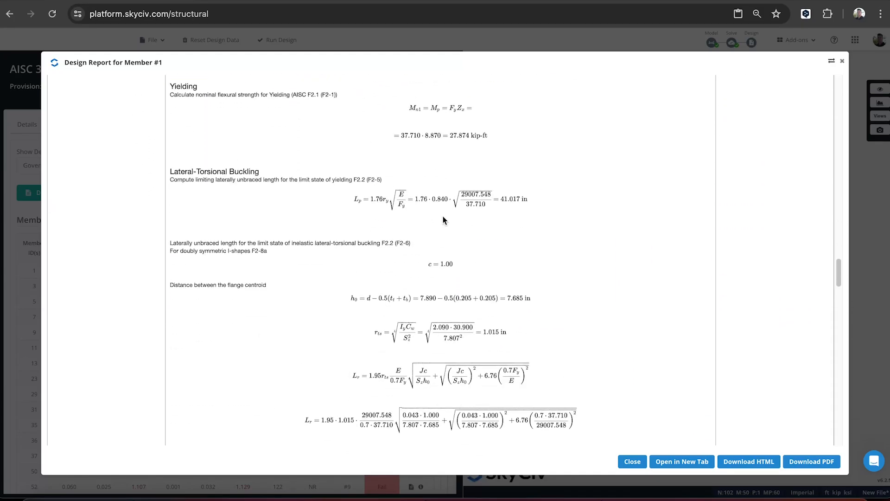
pyautogui.scroll(6, 490, 238)
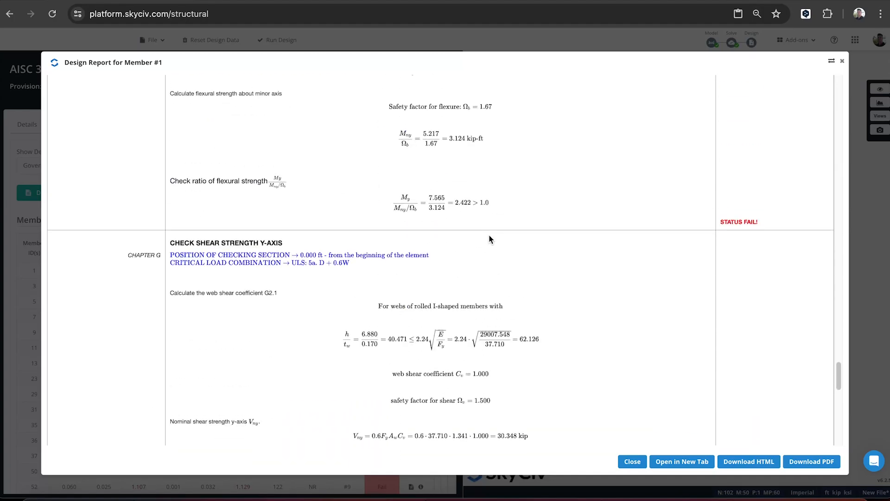
pyautogui.scroll(1, 504, 259)
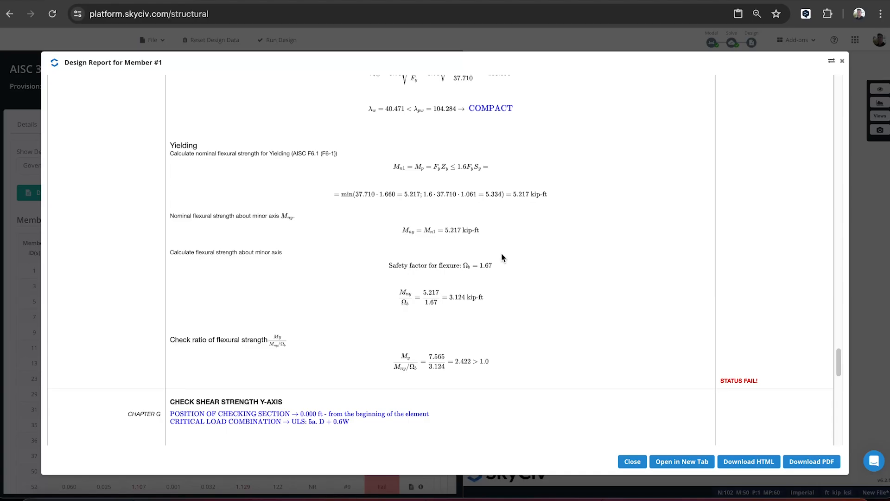
pyautogui.scroll(10, 605, 277)
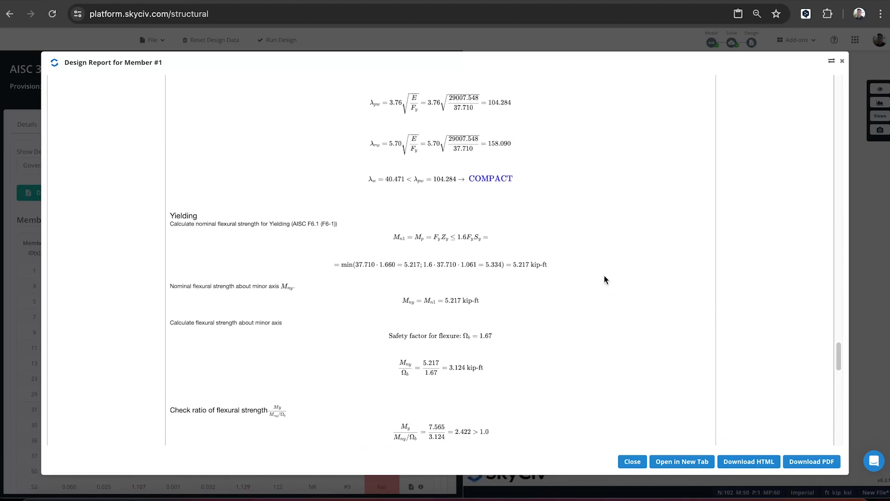
pyautogui.scroll(5, 605, 276)
pyautogui.click(633, 461)
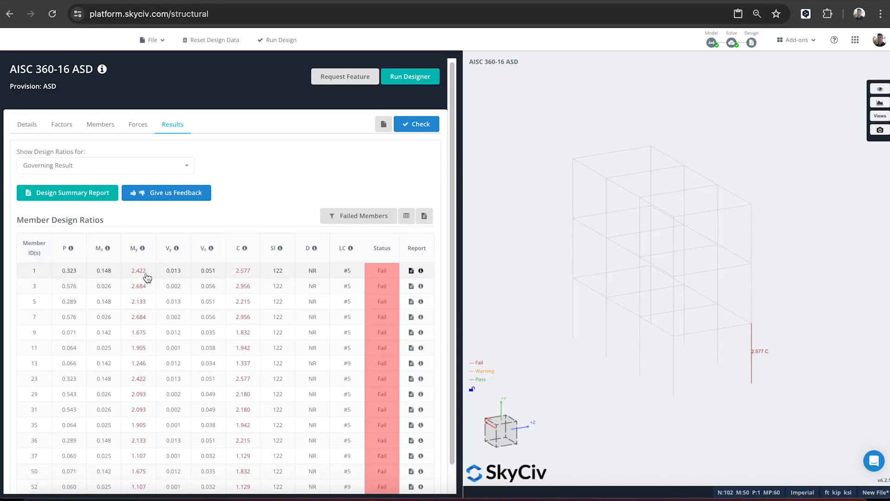
# Look over the failed members' design ratios and reset the results filter to all members
pyautogui.moveTo(142, 249)
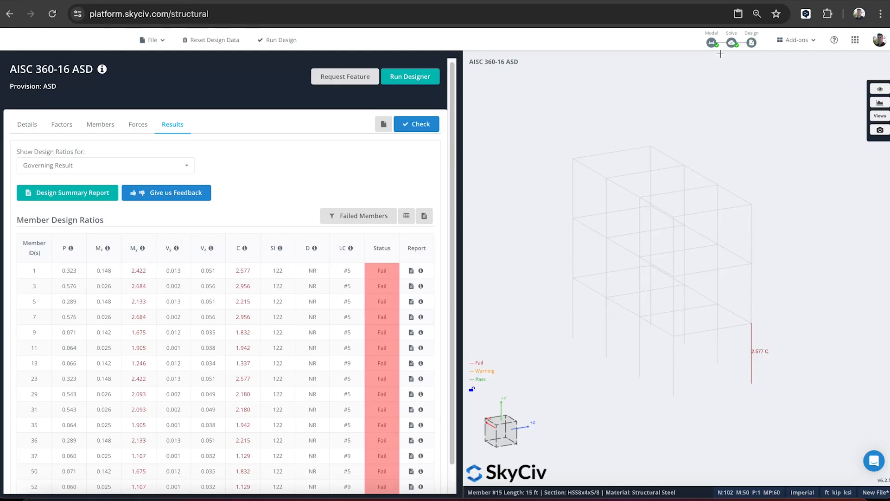
pyautogui.moveTo(735, 42)
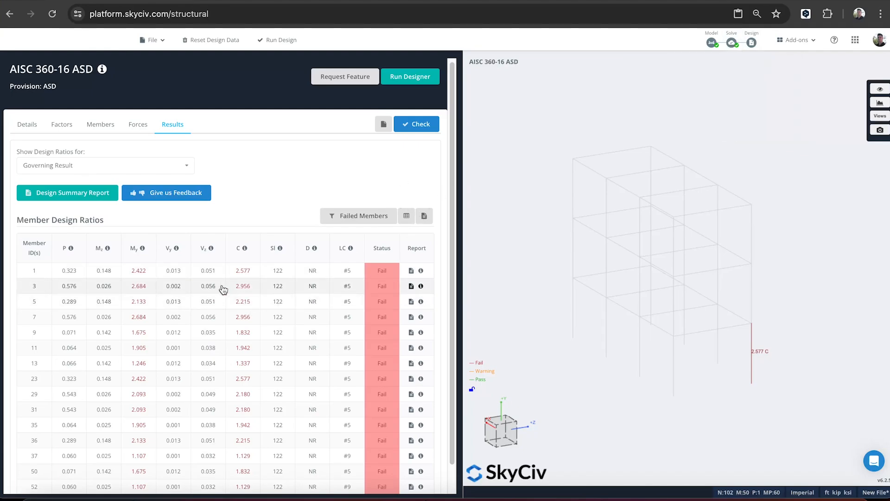
pyautogui.scroll(-1, 292, 269)
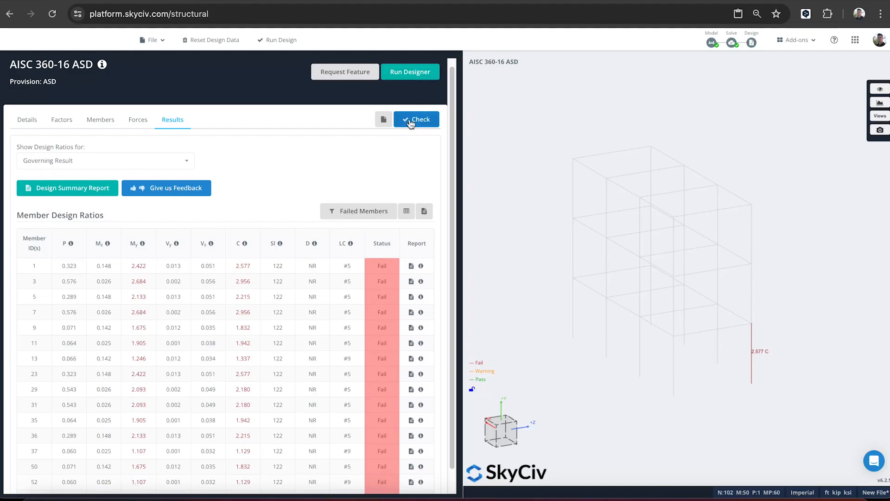
pyautogui.click(364, 211)
pyautogui.click(357, 233)
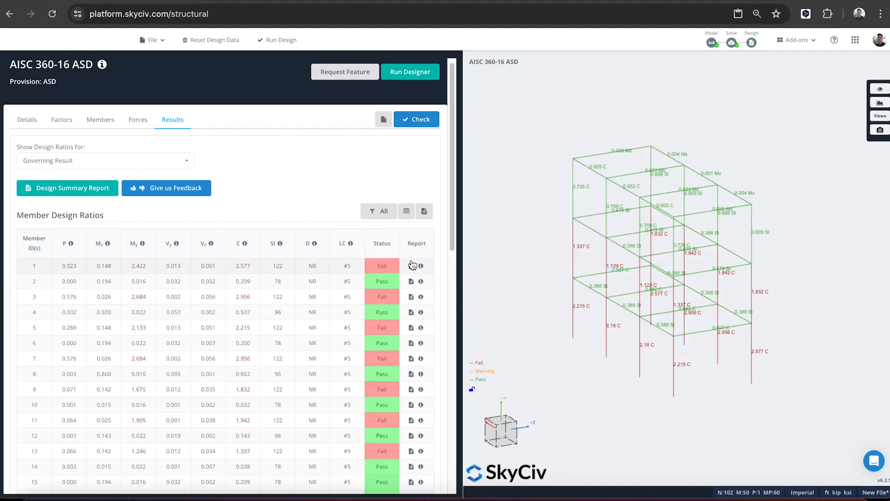
# Open the automatic designer's settings and limit the candidate section height to between 8 and 12 in
pyautogui.click(410, 75)
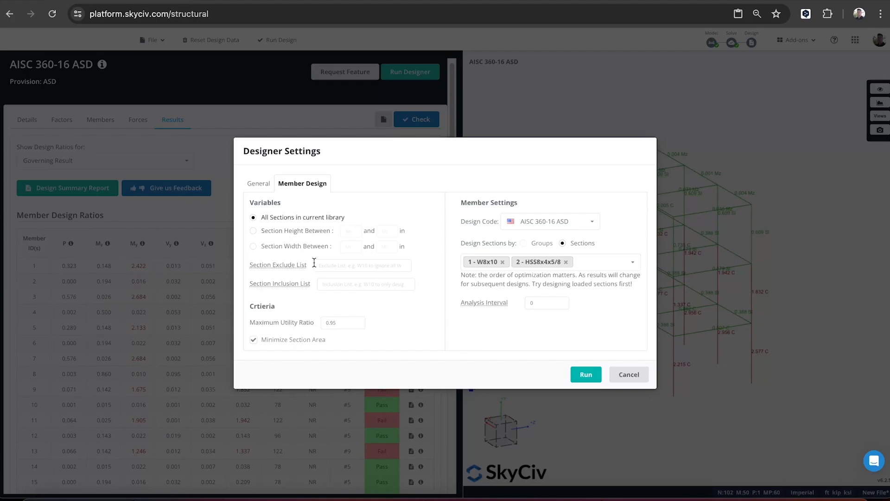
pyautogui.click(310, 235)
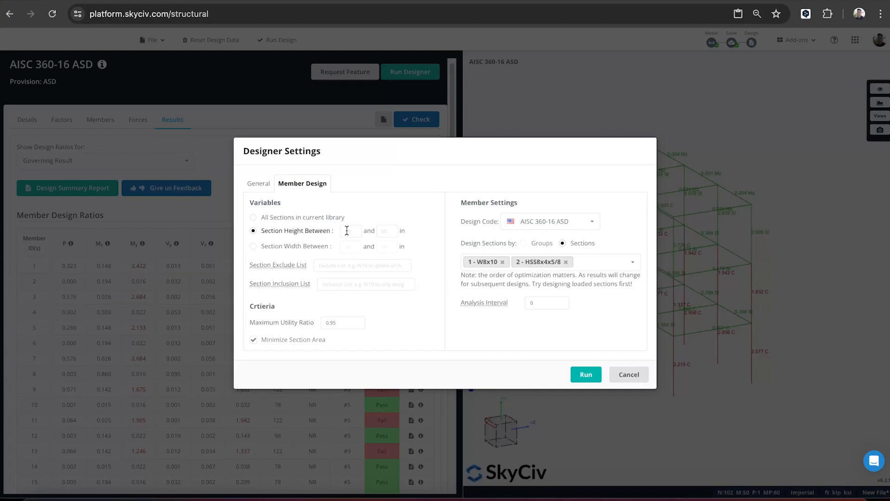
pyautogui.click(348, 230)
pyautogui.write('8')
pyautogui.press('Tab')
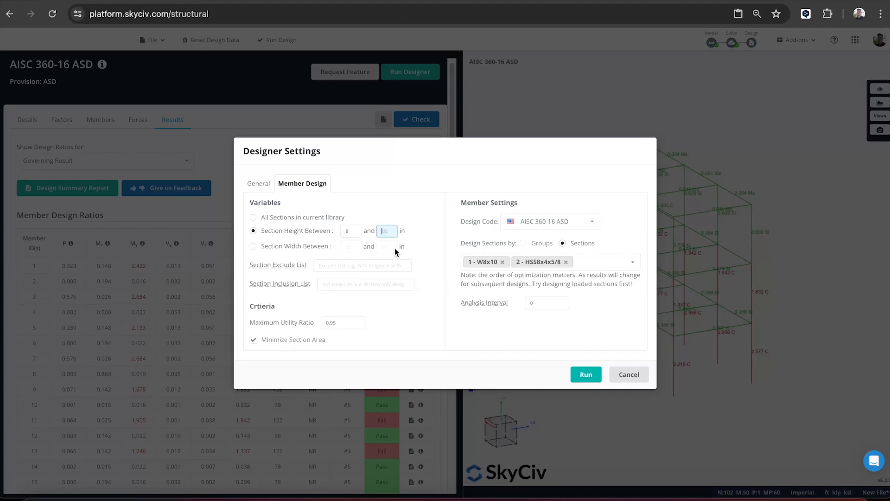
pyautogui.write('12')
pyautogui.click(495, 333)
# Try an analysis interval of 1 for the member designer
pyautogui.click(538, 305)
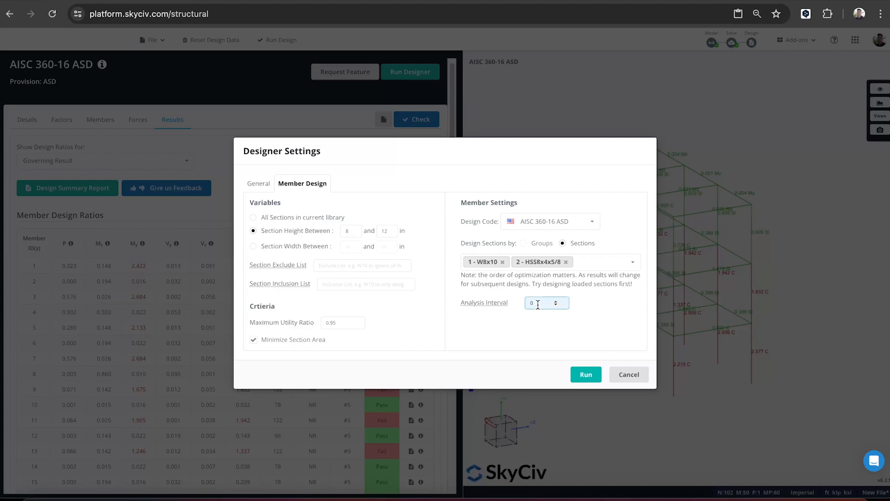
pyautogui.press('BackSpace')
pyautogui.write('1')
pyautogui.moveTo(492, 307)
# Remove HSS8x4x5/8 from the sections to design and run the designer on W8x10 only
pyautogui.click(566, 262)
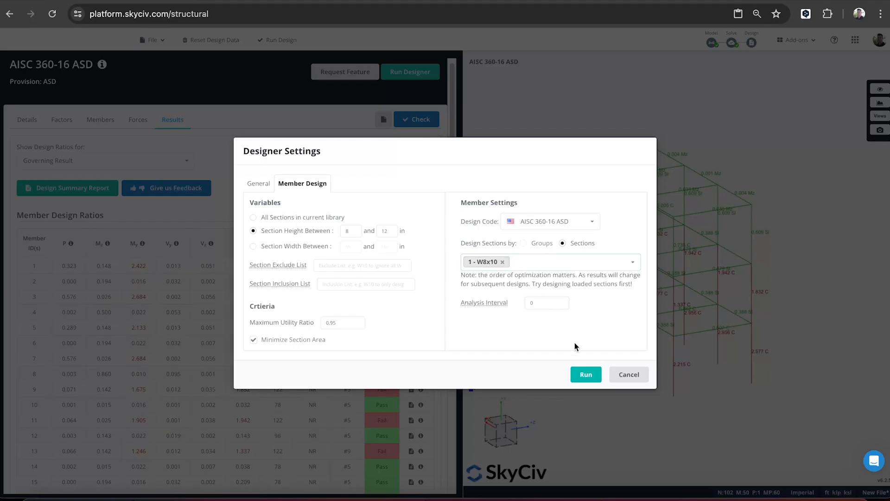
pyautogui.click(586, 375)
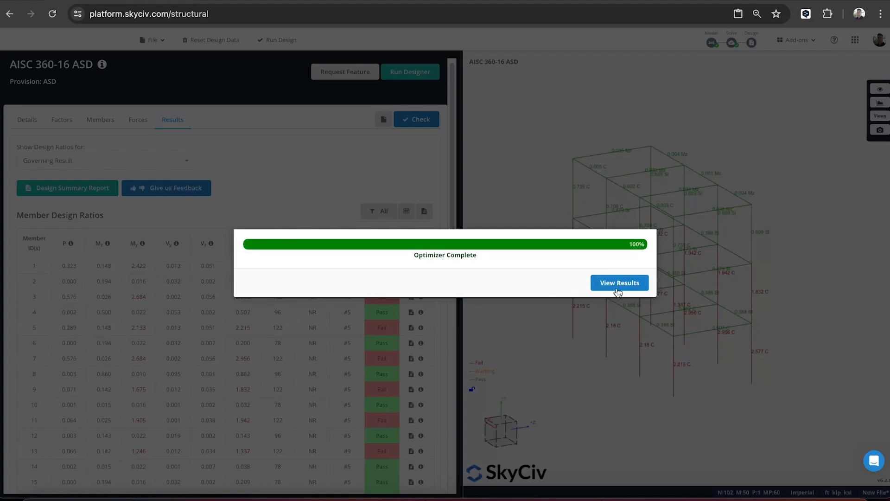
# Review the designer results and the iterations tried for section W8x10, and return to the results summary
pyautogui.click(634, 284)
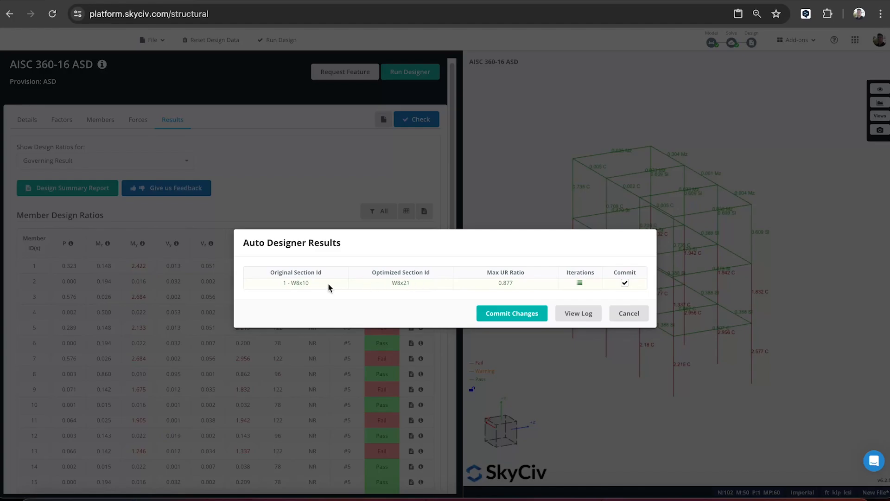
pyautogui.click(581, 283)
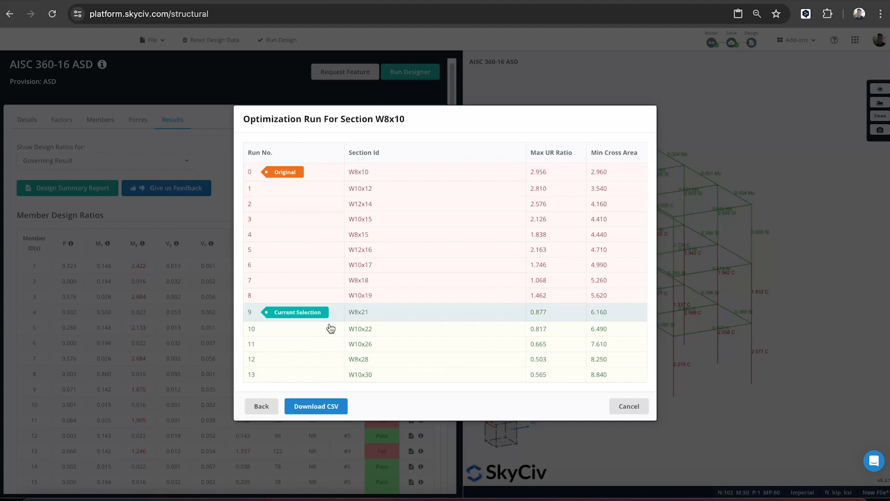
pyautogui.click(259, 409)
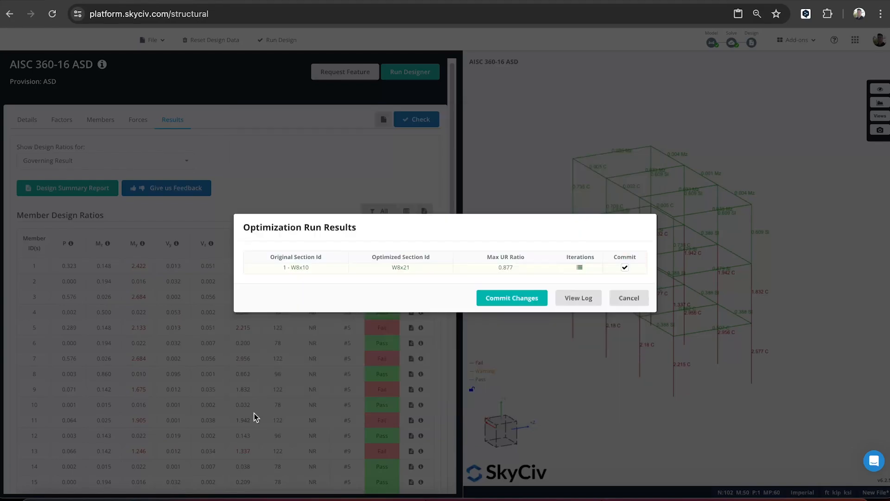
# Commit the W8x21 replacement for section W8x10, accept the new analysis, and examine the updated design ratios on the frame
pyautogui.click(502, 302)
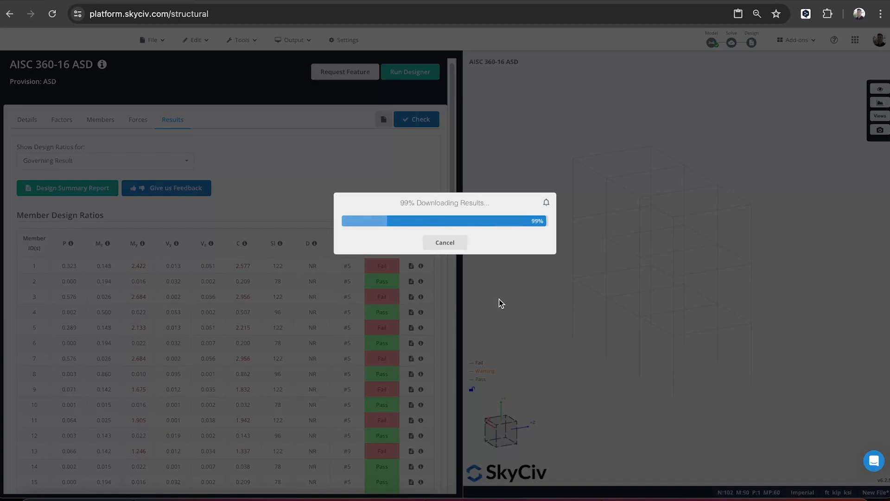
pyautogui.click(445, 253)
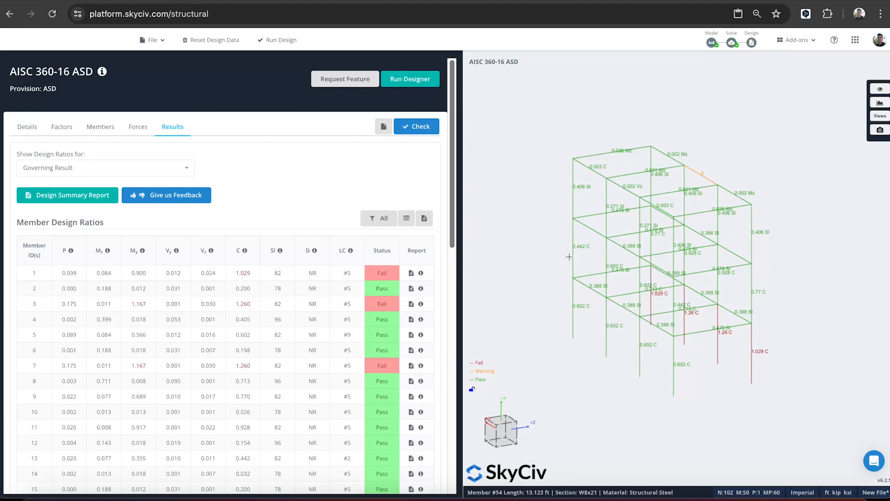
pyautogui.moveTo(796, 279); pyautogui.dragTo(799, 294)
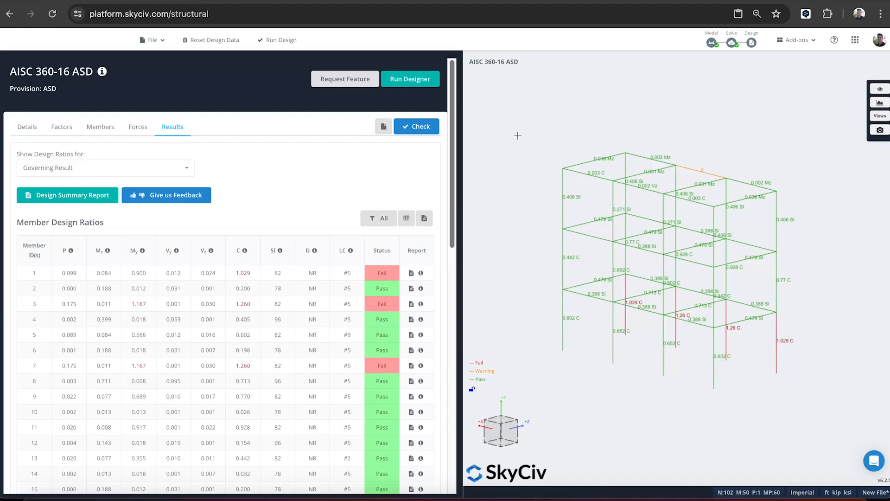
# Rerun the automatic designer on section W8x21 with an analysis interval of 3 and view the optimization results
pyautogui.click(409, 79)
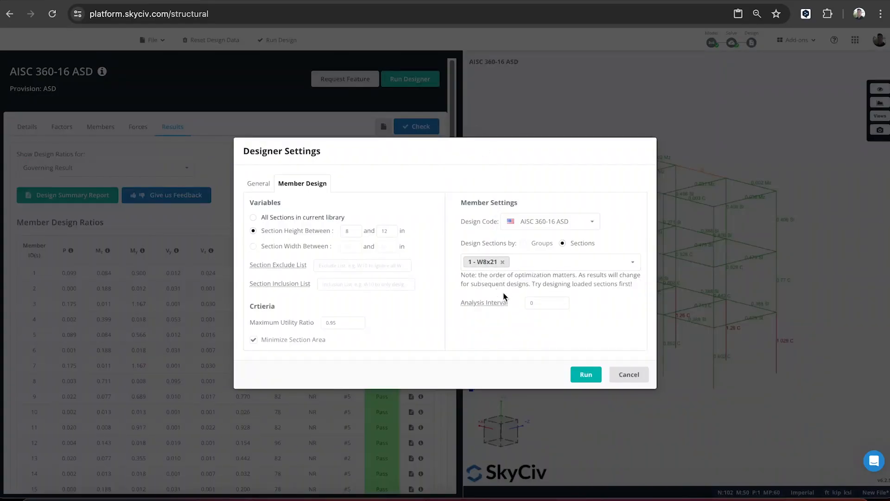
pyautogui.moveTo(504, 308)
pyautogui.click(531, 304)
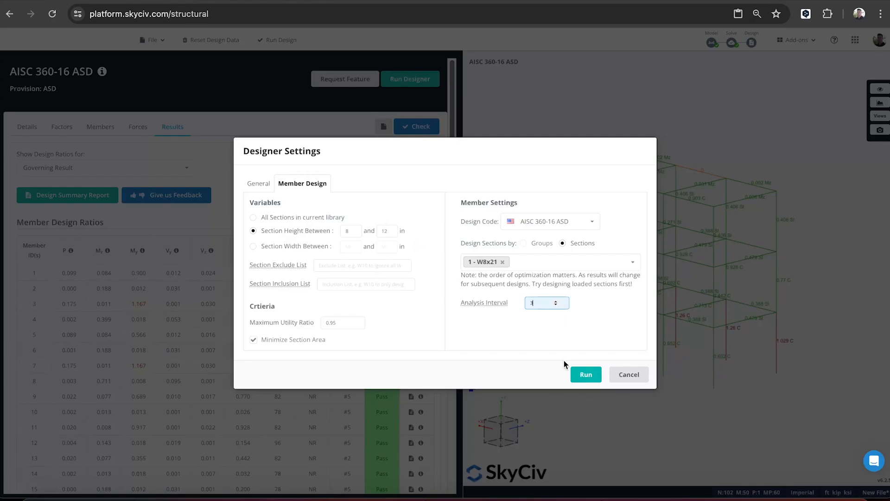
pyautogui.click(586, 375)
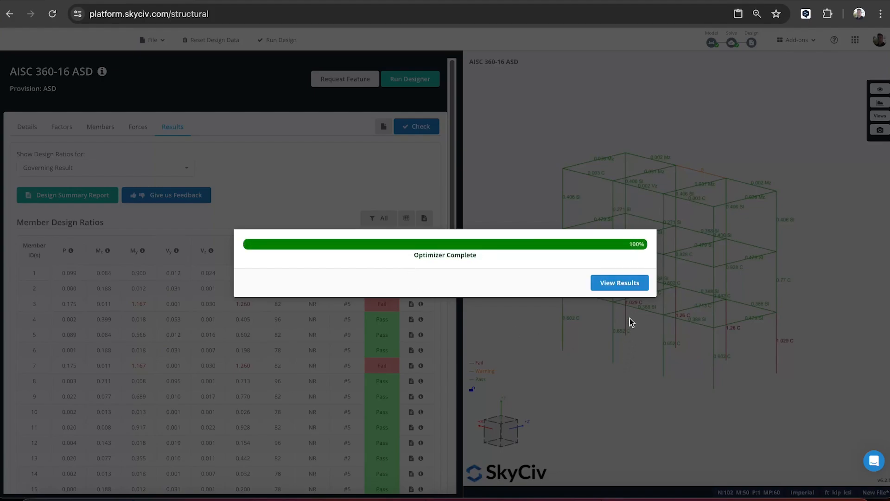
pyautogui.click(621, 283)
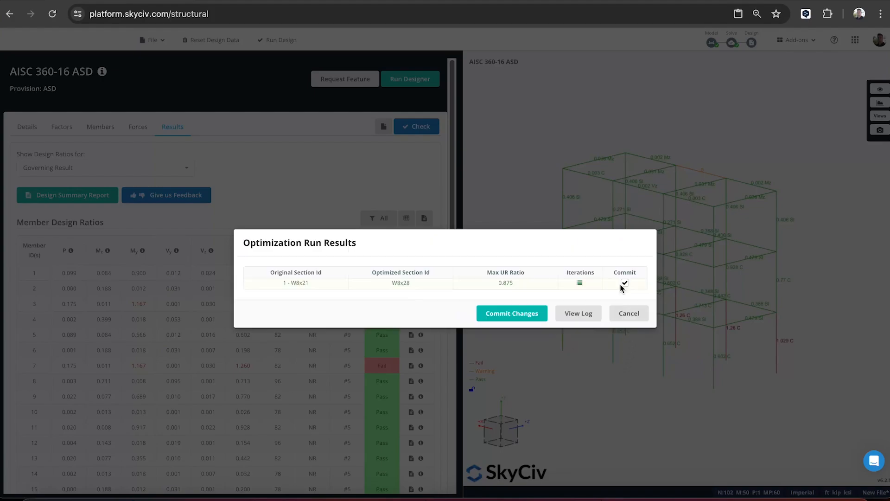
# Commit the W8x28 replacement for section W8x21, accept the new analysis, and review the member design ratios
pyautogui.click(508, 313)
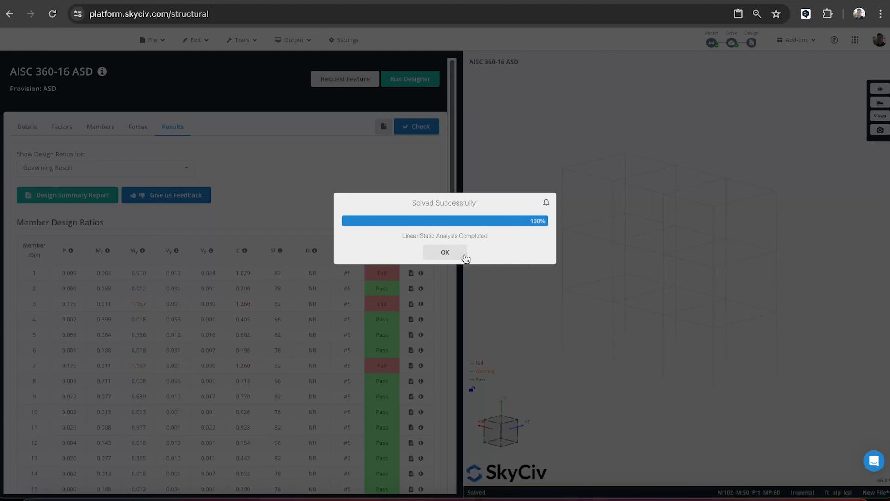
pyautogui.click(461, 255)
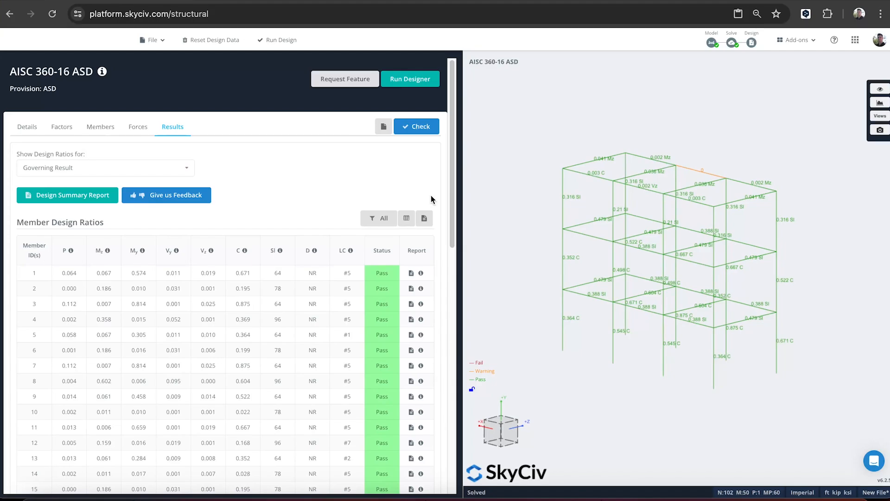
pyautogui.moveTo(836, 317); pyautogui.dragTo(813, 351)
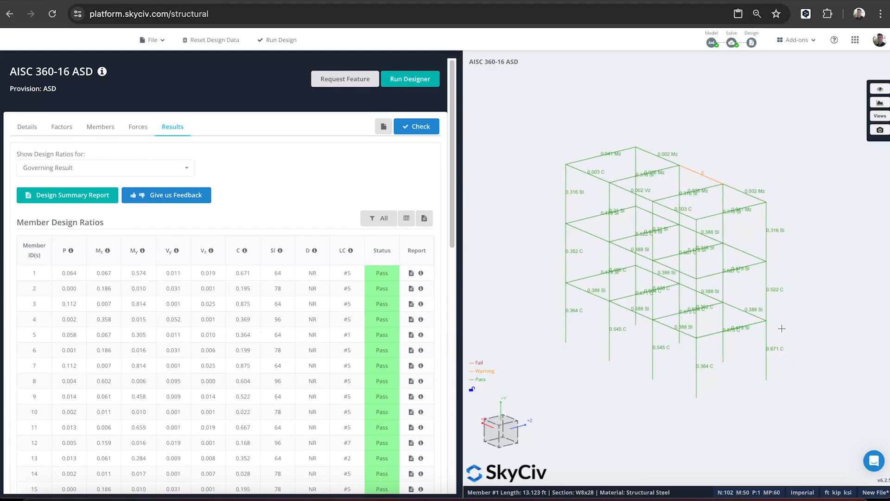
pyautogui.scroll(-10, 199, 341)
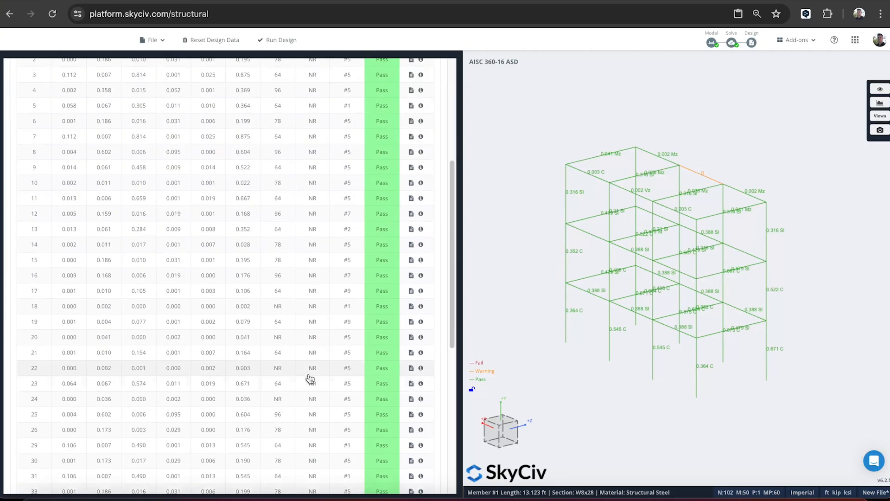
pyautogui.scroll(10, 181, 194)
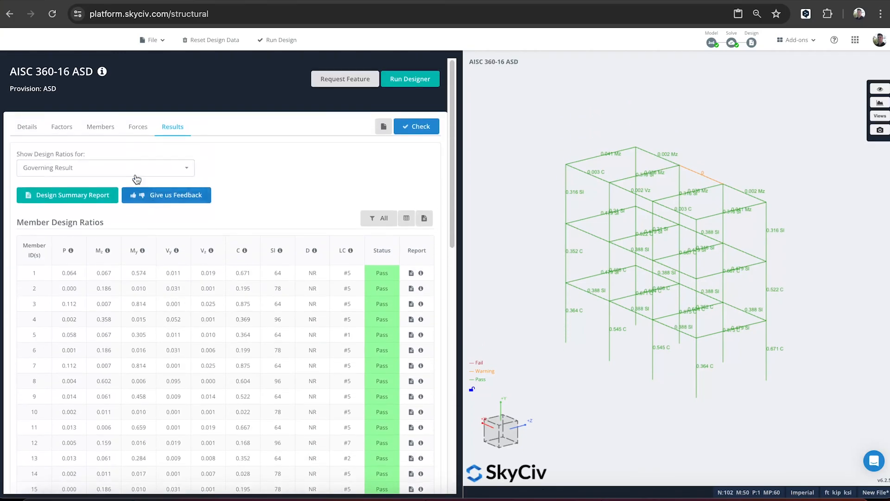
# Check the section names listed with the design members and return to the member design results
pyautogui.click(105, 127)
pyautogui.scroll(-10, 371, 374)
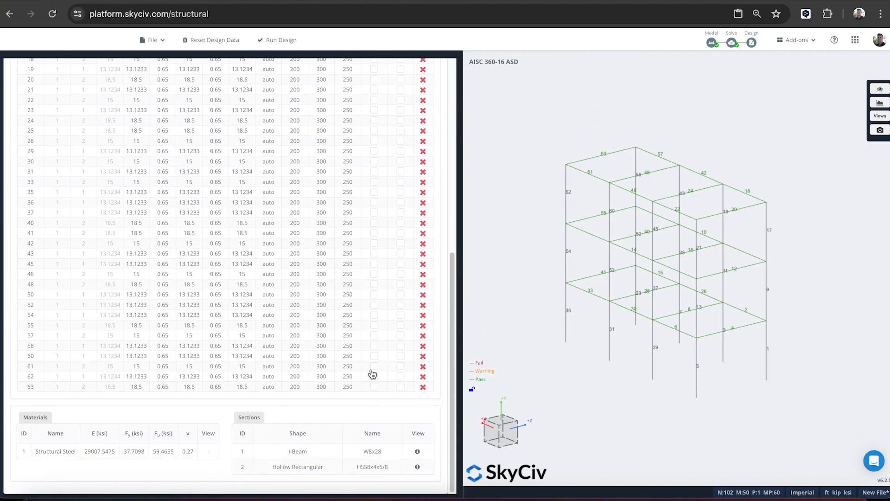
pyautogui.moveTo(364, 451); pyautogui.dragTo(383, 454)
pyautogui.scroll(10, 376, 319)
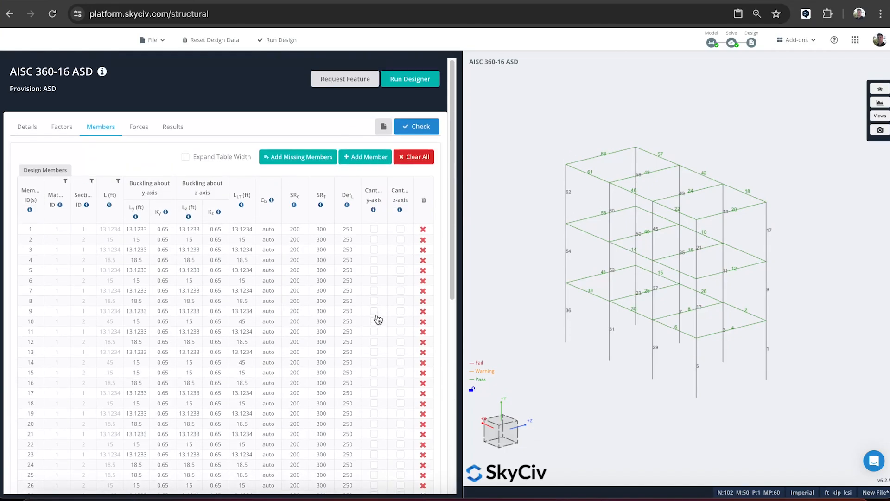
pyautogui.click(167, 127)
pyautogui.moveTo(523, 117); pyautogui.dragTo(530, 117)
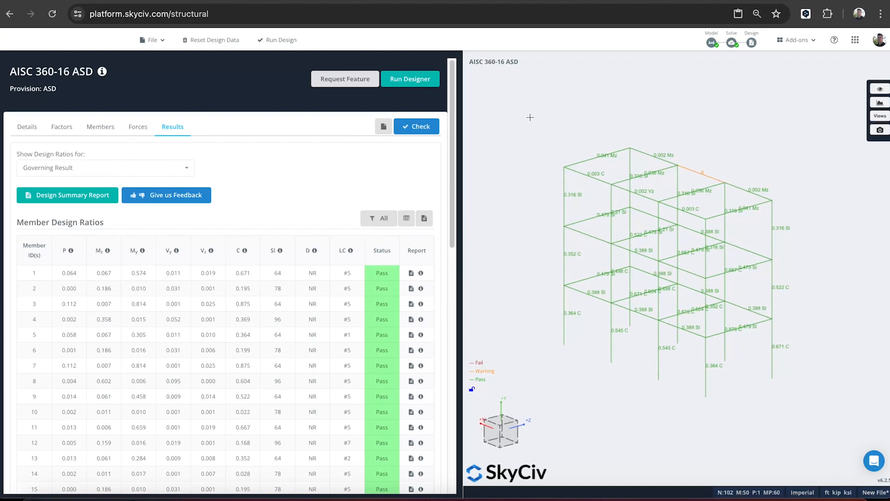
# Return to the model, saving the design data and storing the file as Demo-2
pyautogui.click(712, 42)
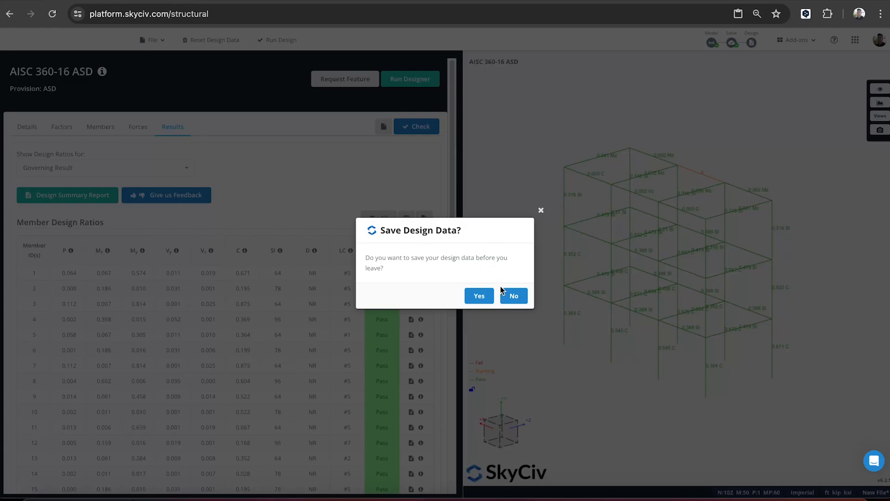
pyautogui.click(476, 295)
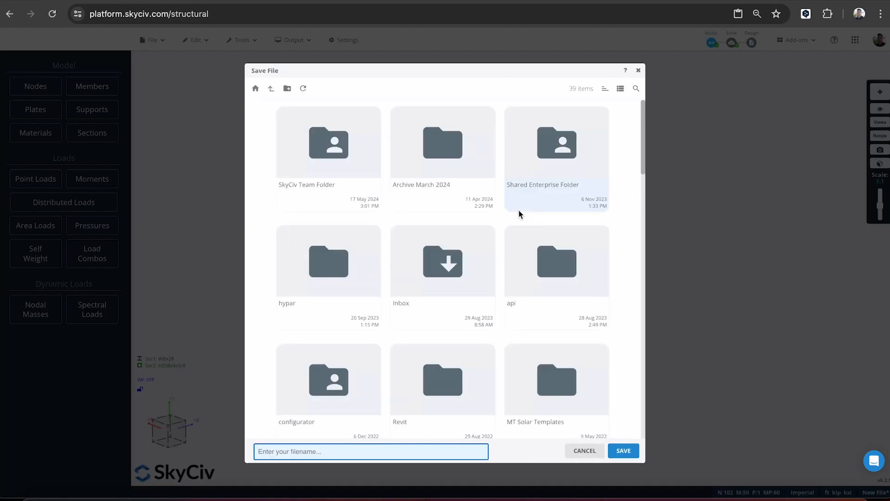
pyautogui.write('Demo-2')
pyautogui.press('Return')
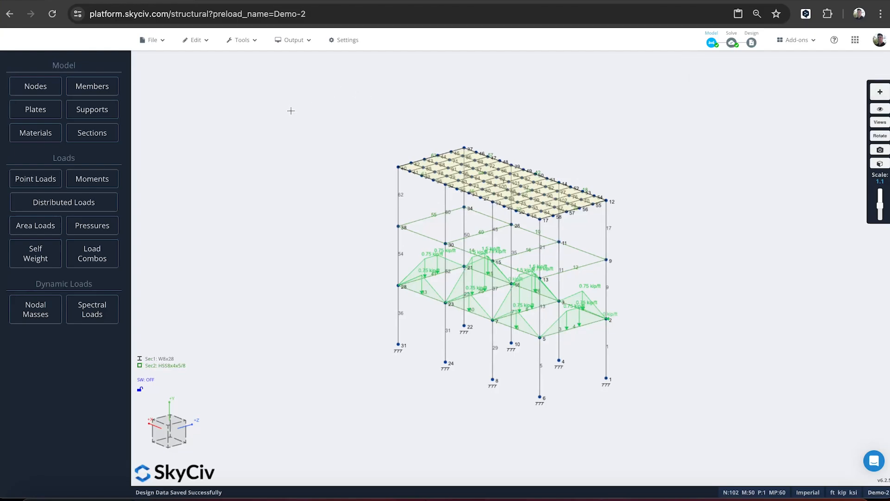
# Delete the four transverse beams at the frame's second elevated level
pyautogui.scroll(2, 337, 261)
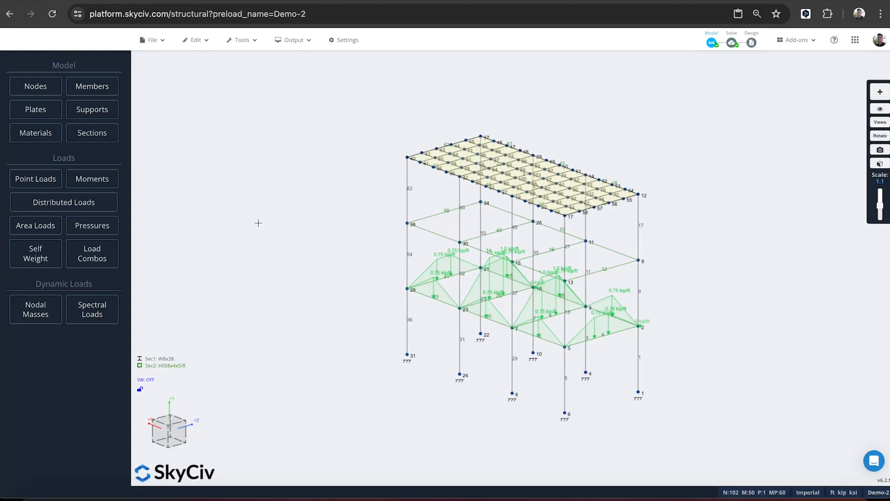
pyautogui.moveTo(258, 222); pyautogui.dragTo(321, 216)
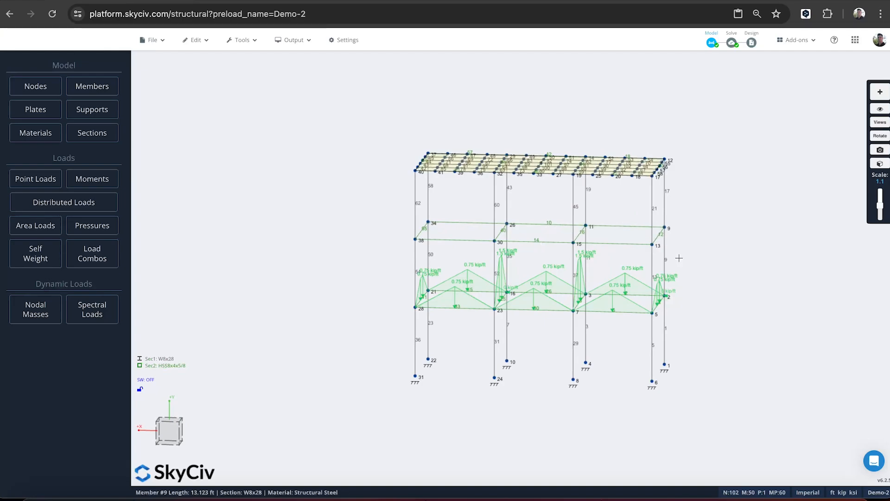
pyautogui.moveTo(711, 248); pyautogui.dragTo(596, 243)
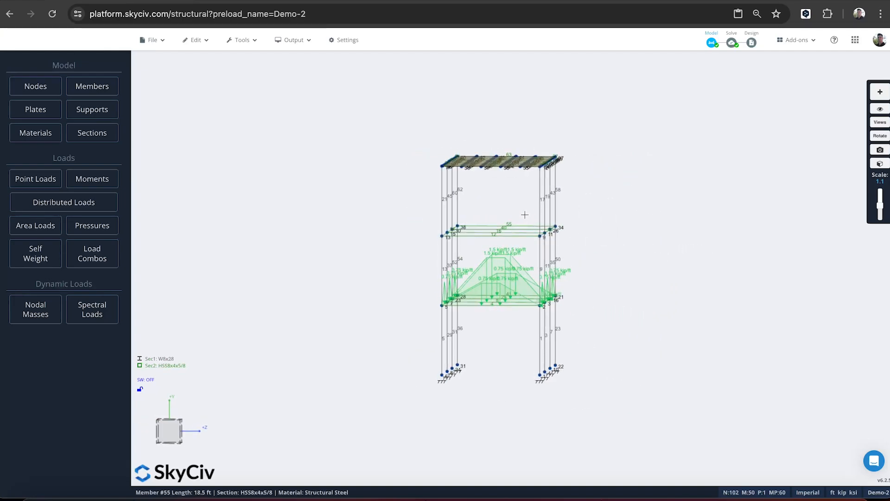
pyautogui.press('Delete')
pyautogui.press('Return')
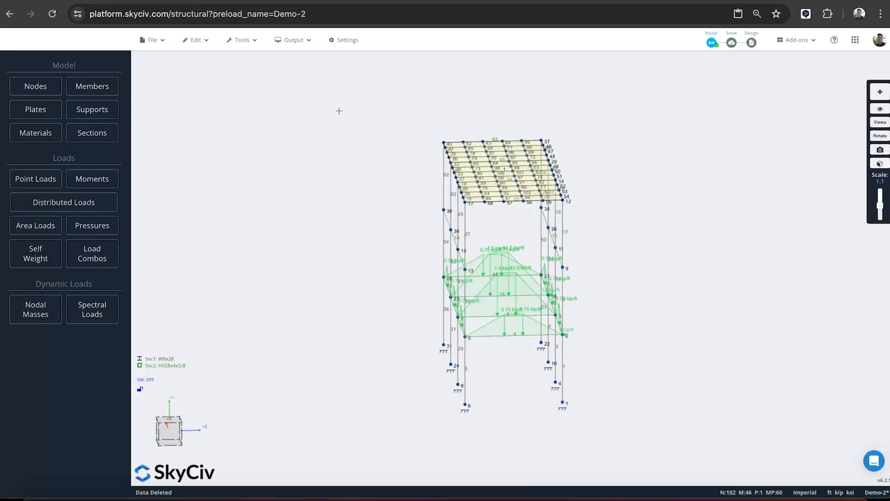
# Save the modified model as a new version without a comment and dismiss the design member notice
pyautogui.click(176, 133)
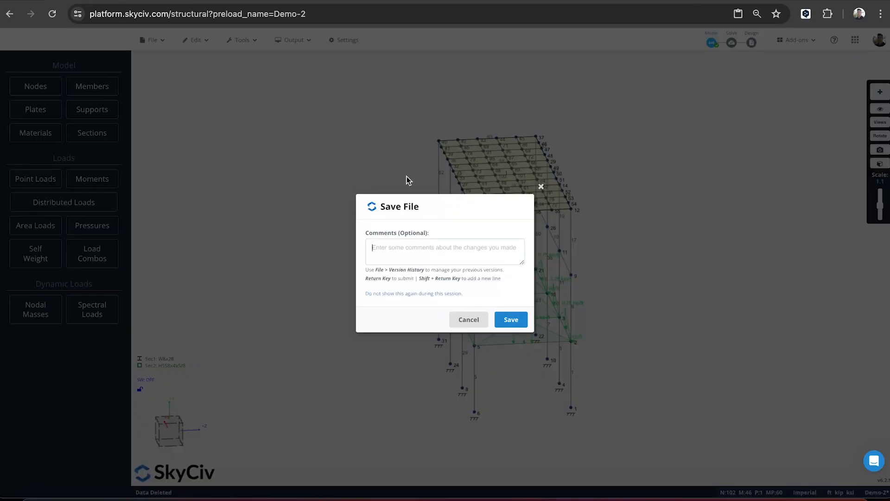
pyautogui.click(505, 321)
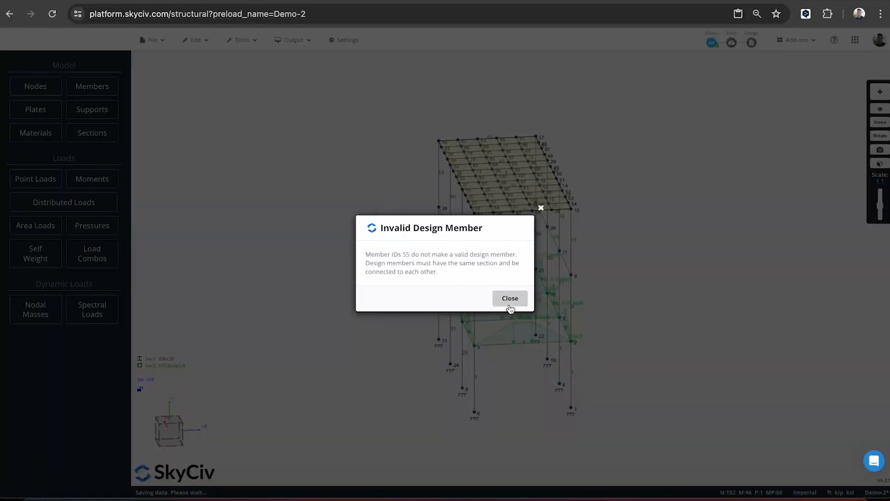
pyautogui.click(678, 199)
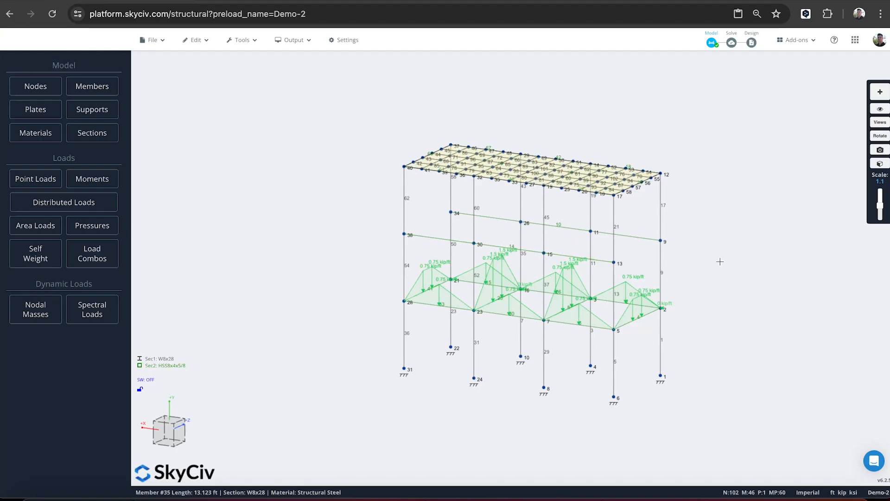
# Review the summary of changes in the version history and restore the version of 8 Jul 2024, 1:54 PM
pyautogui.moveTo(718, 261); pyautogui.dragTo(709, 259)
pyautogui.click(152, 40)
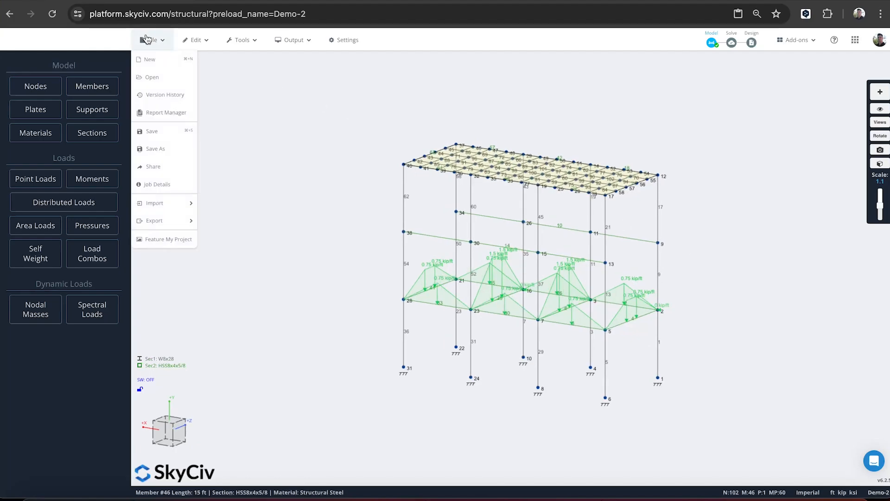
pyautogui.click(155, 96)
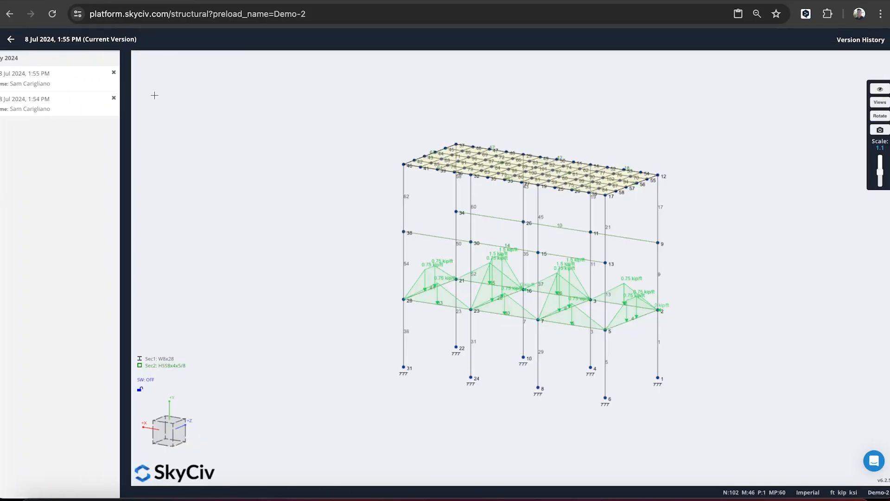
pyautogui.click(62, 84)
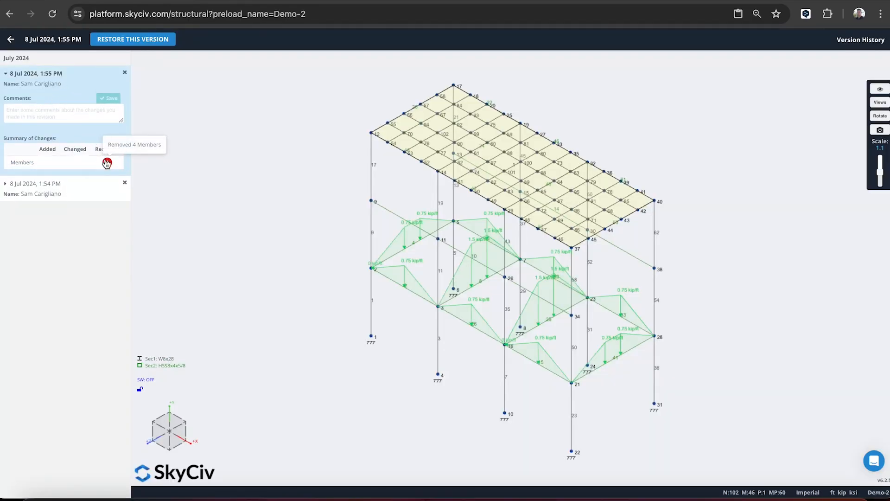
pyautogui.click(51, 193)
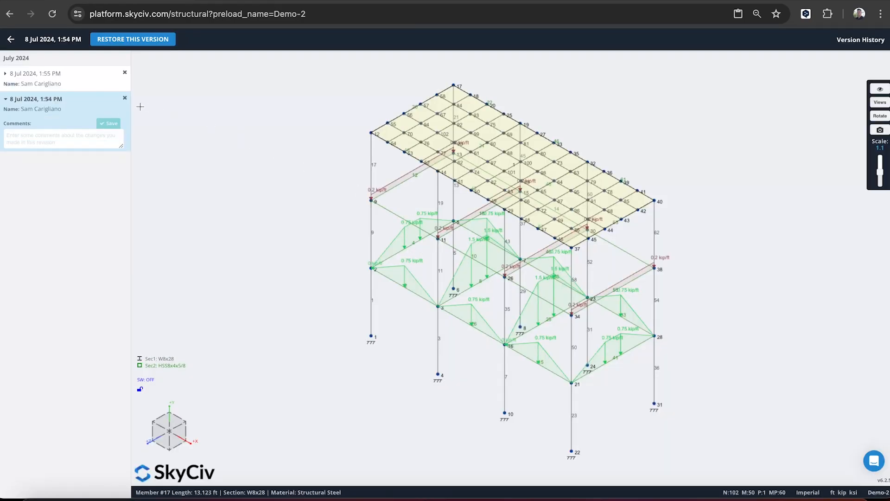
pyautogui.click(133, 39)
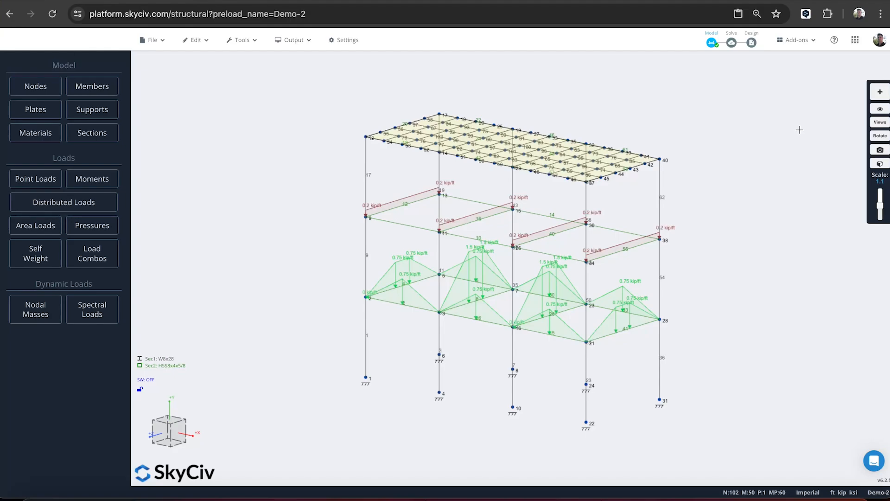
# View the support chat's message list and its new message window, and close the chat
pyautogui.moveTo(155, 40)
pyautogui.click(875, 463)
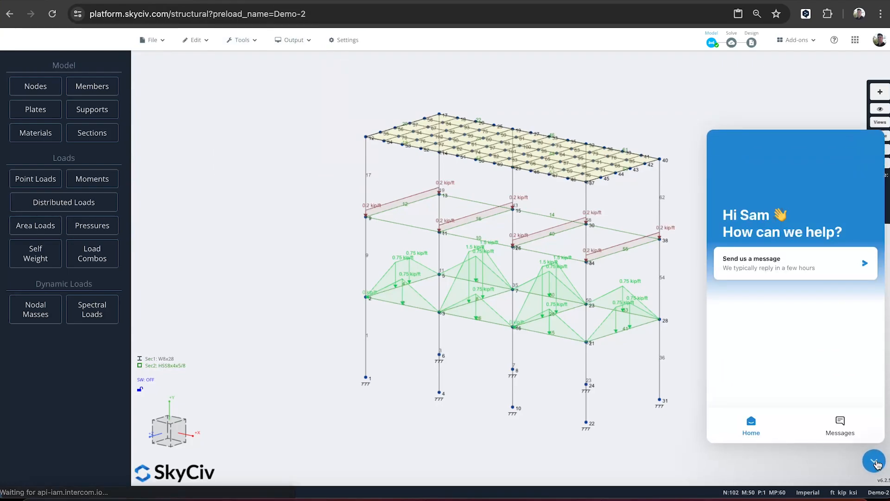
pyautogui.click(861, 428)
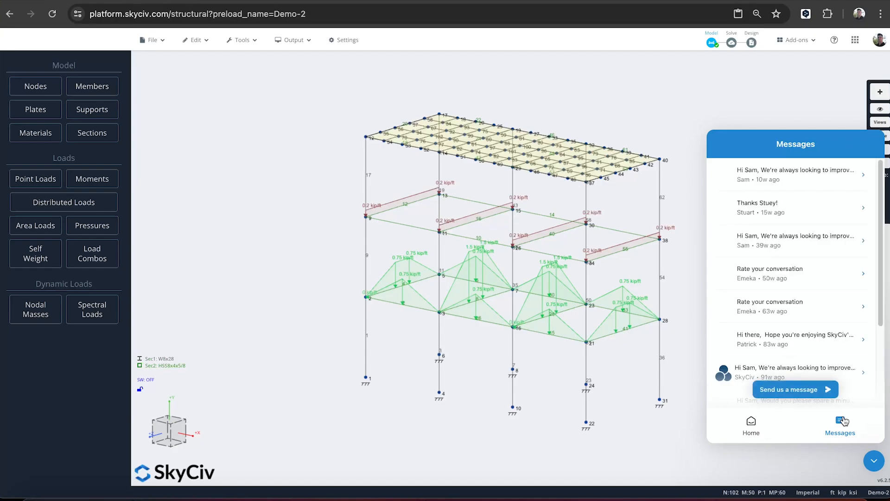
pyautogui.click(802, 390)
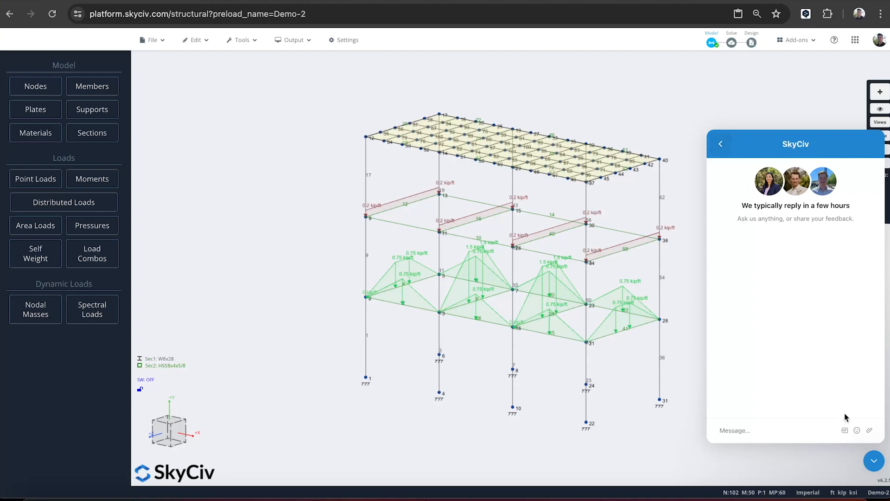
pyautogui.click(874, 461)
# Read through the members documentation, including the advanced fields and member splitting, from the new member form and close it
pyautogui.click(797, 40)
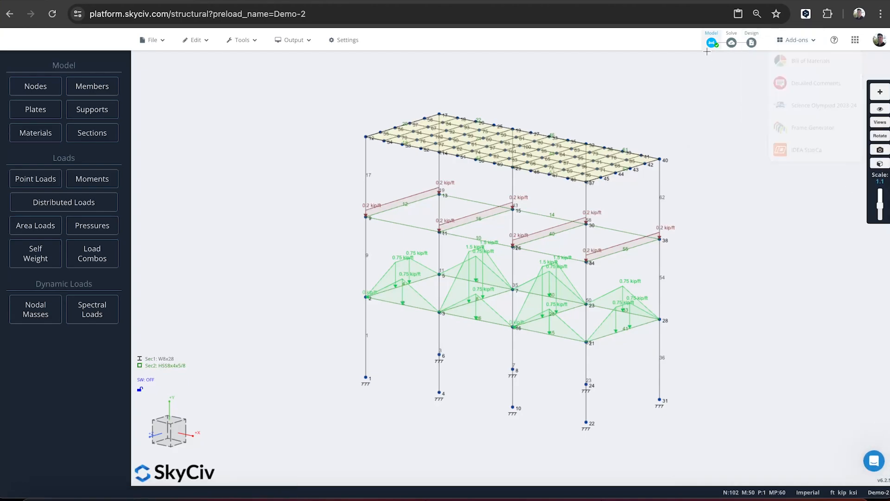
pyautogui.click(100, 87)
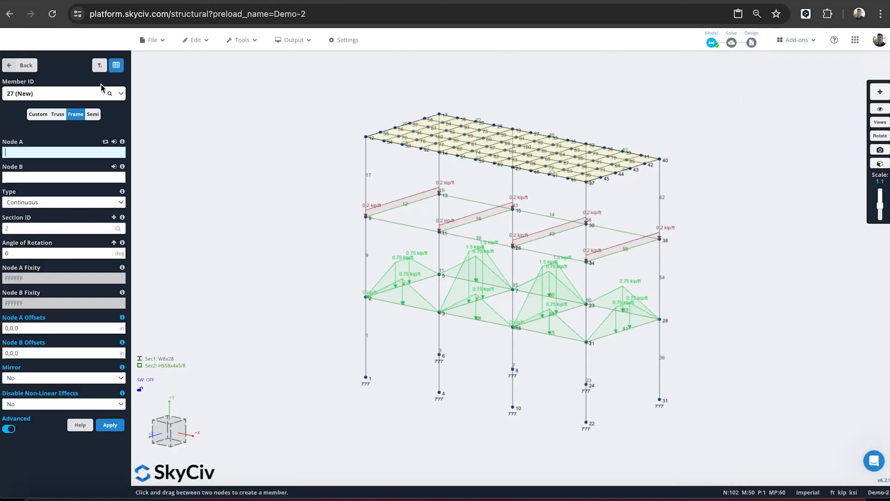
pyautogui.click(123, 143)
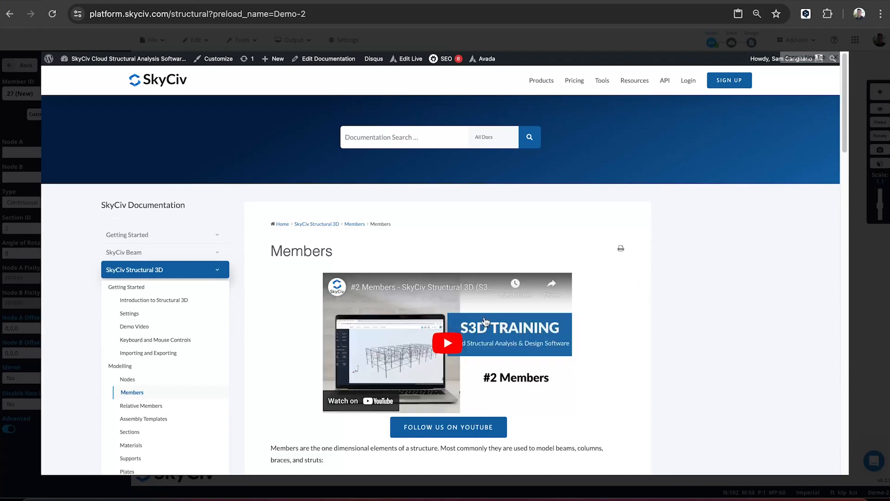
pyautogui.scroll(-20, 533, 318)
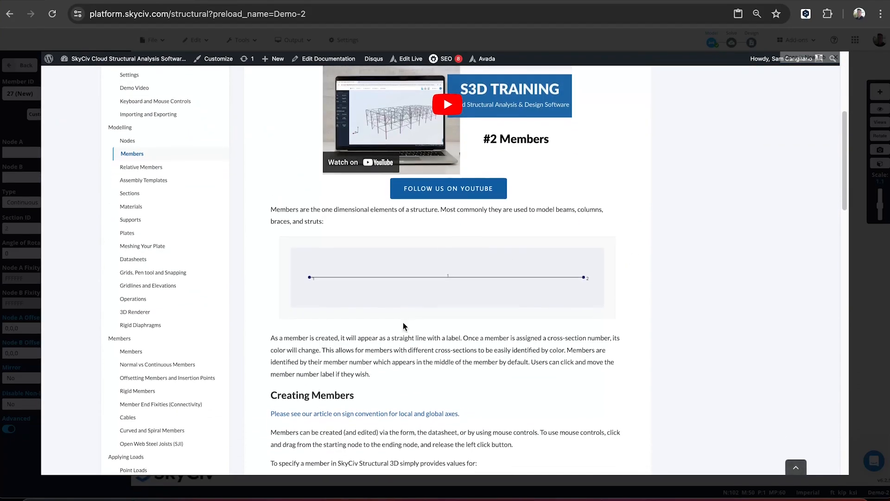
pyautogui.scroll(-1, 514, 261)
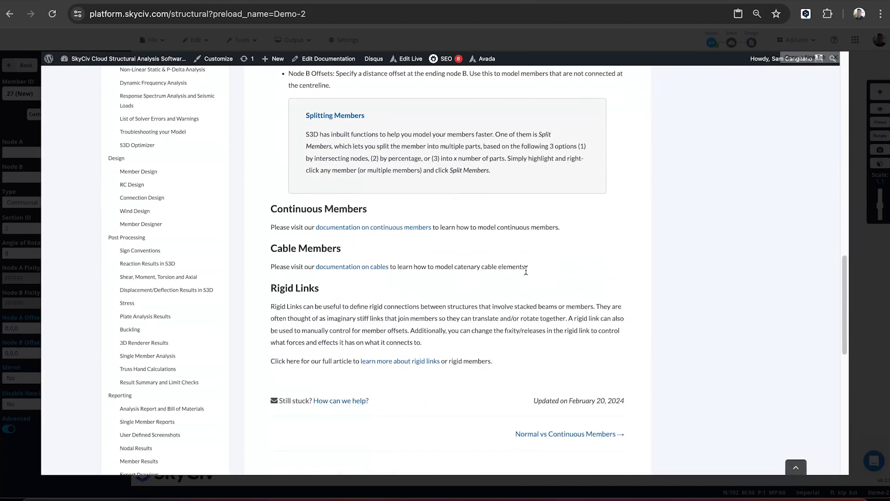
pyautogui.scroll(3, 529, 272)
pyautogui.scroll(17, 529, 272)
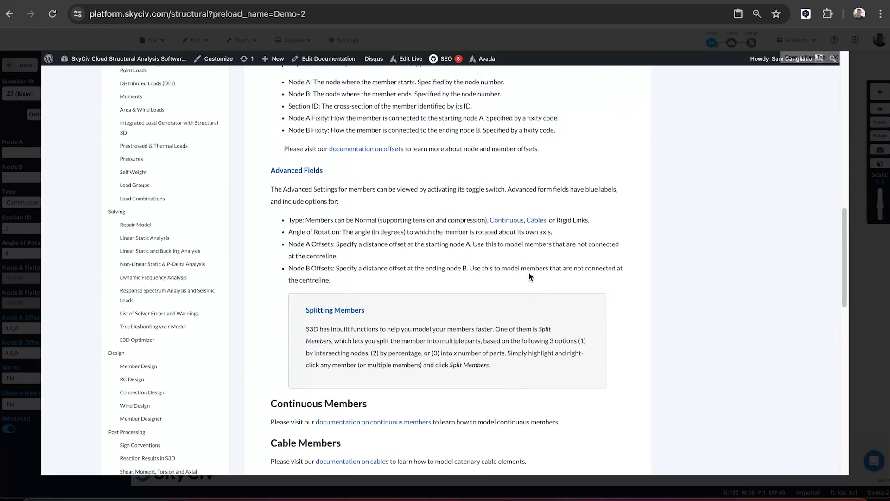
pyautogui.scroll(3, 529, 276)
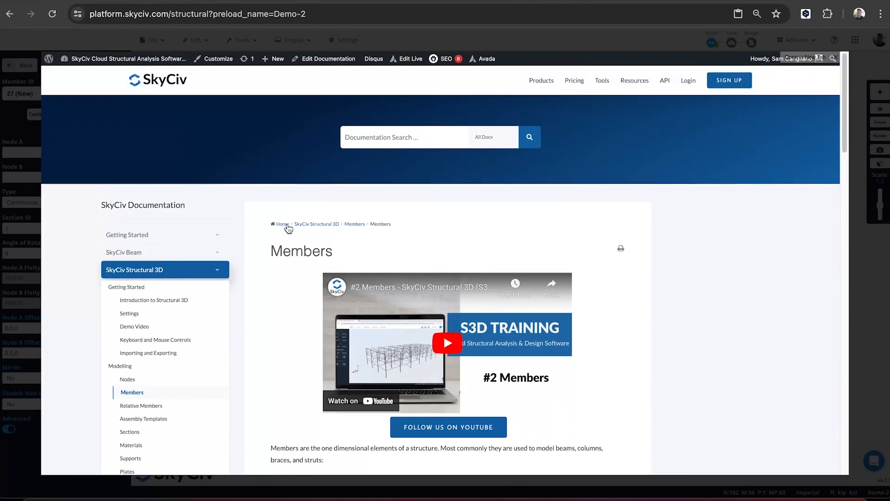
pyautogui.click(28, 191)
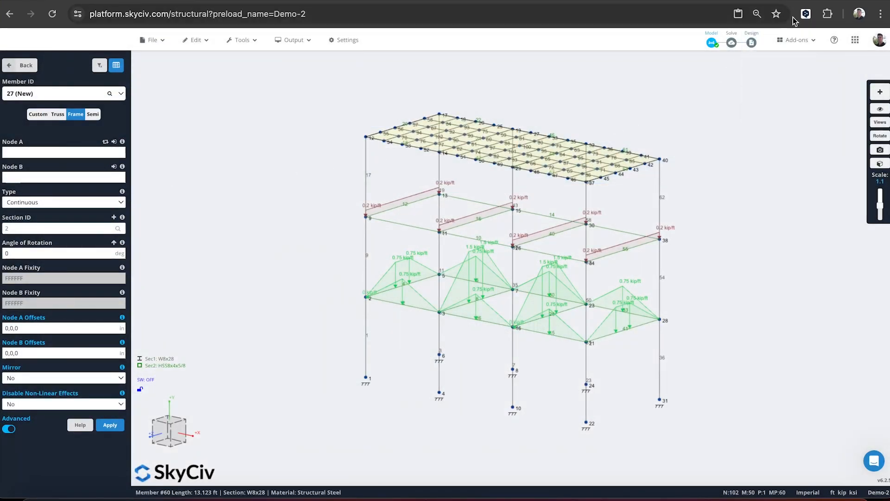
# Review the S3D Shortcuts & Tips overview and close it
pyautogui.click(829, 41)
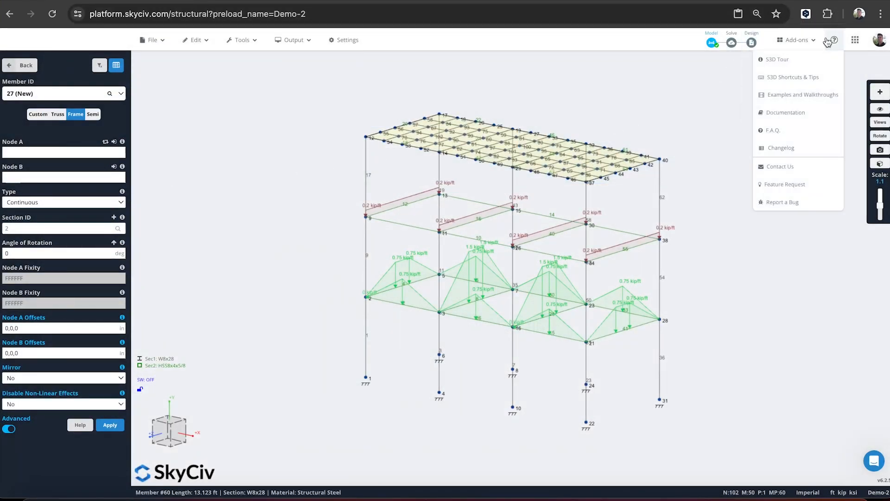
pyautogui.click(804, 81)
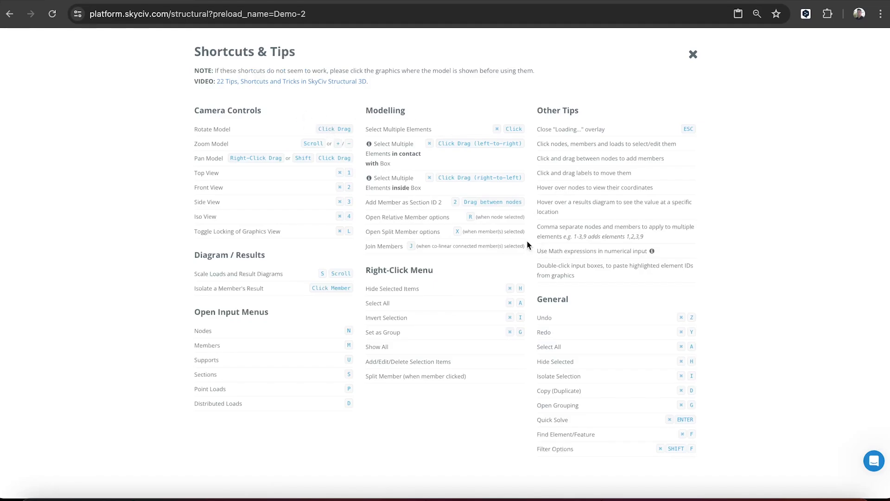
pyautogui.click(694, 55)
# Browse the Examples and Walkthroughs, look through the Cold-formed Steel Model Example tutorial, and close the page
pyautogui.click(833, 41)
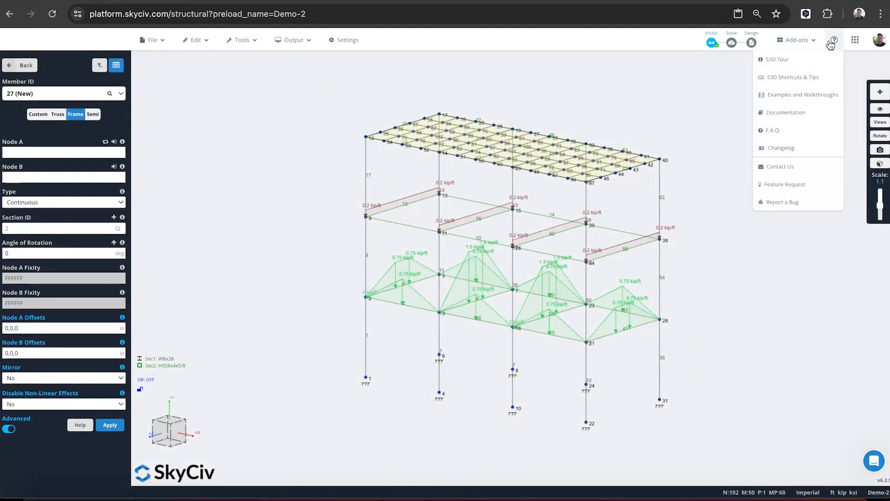
pyautogui.click(816, 99)
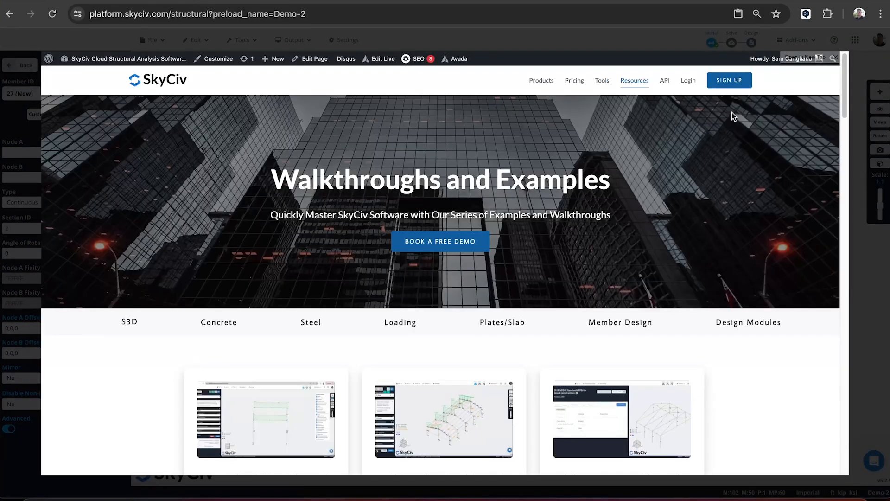
pyautogui.scroll(-4, 639, 245)
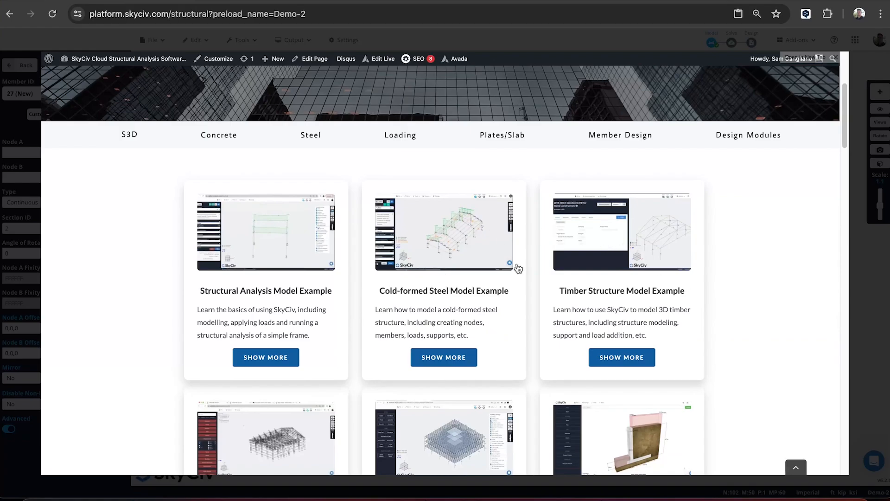
pyautogui.click(440, 240)
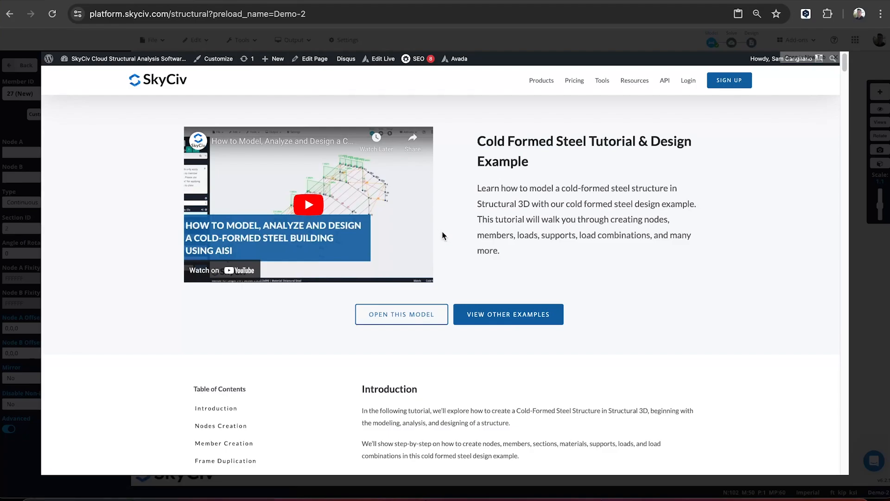
pyautogui.scroll(-20, 550, 232)
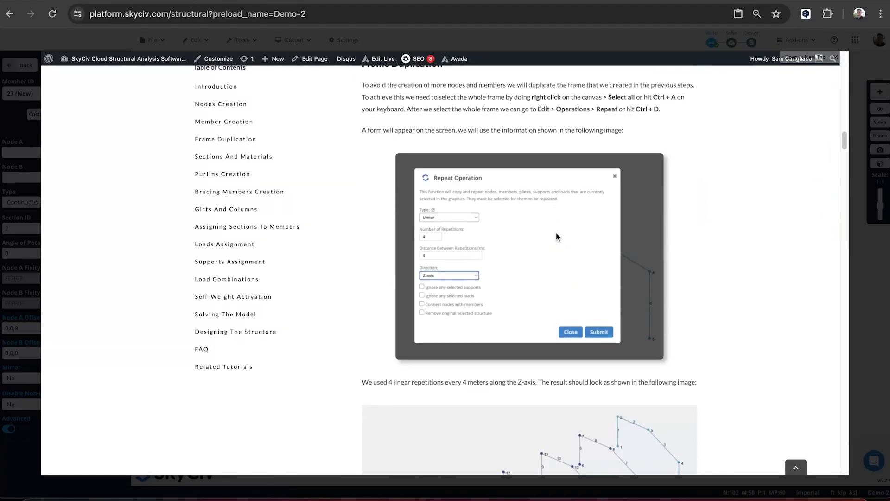
pyautogui.scroll(20, 556, 236)
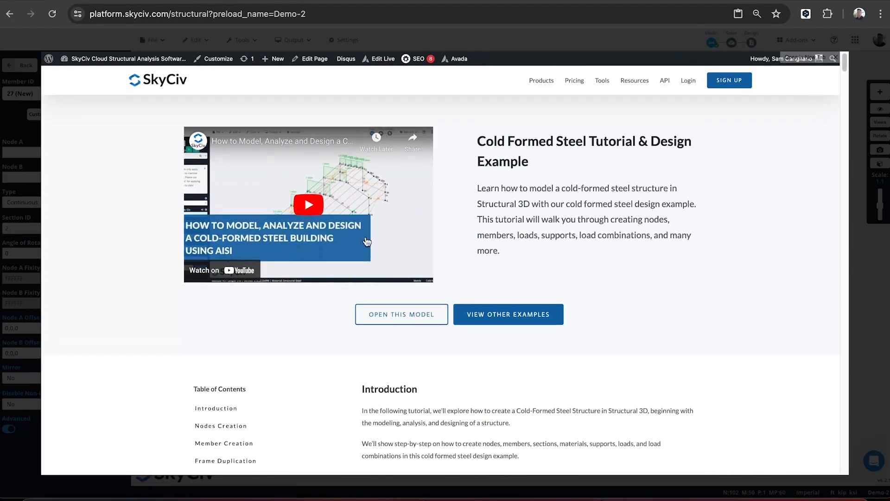
pyautogui.click(865, 273)
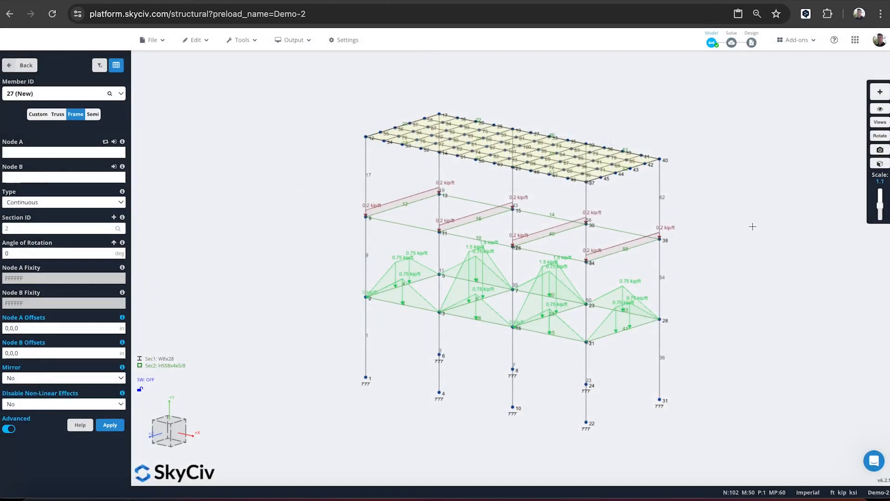